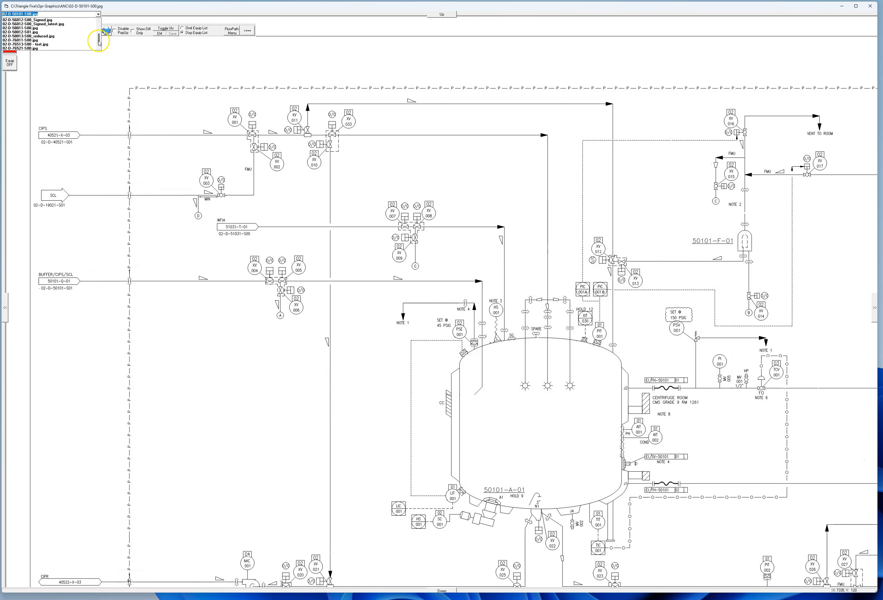
Open the drawing 02-D-76521-S00.jpg and reset its coloured flow lines
click(54, 48)
click(43, 20)
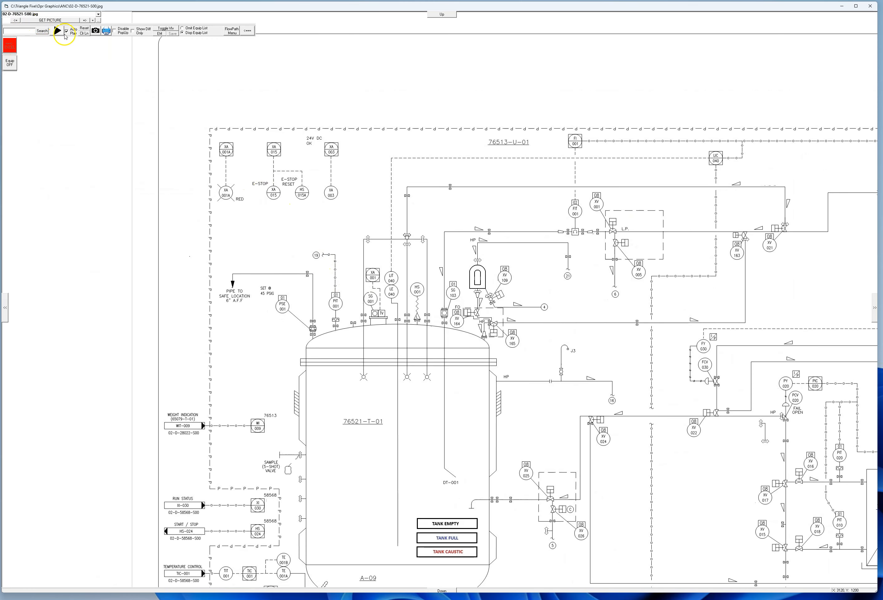
drag(616, 360, 463, 236)
drag(528, 365, 596, 412)
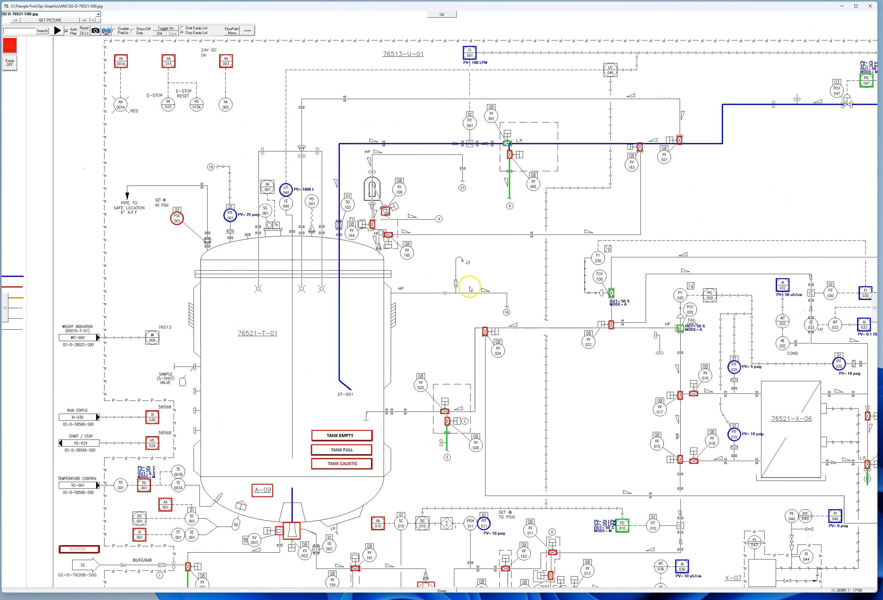
drag(171, 146, 171, 147)
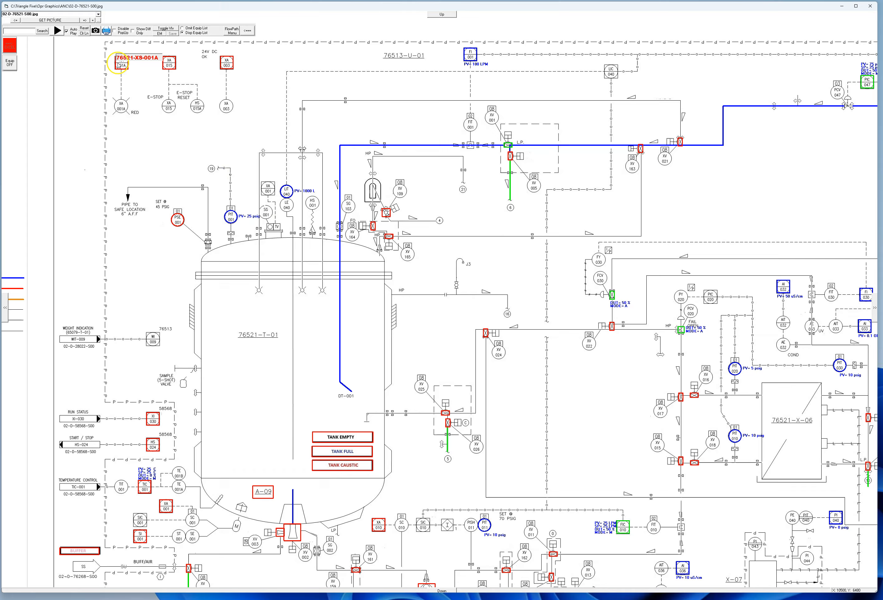
click(84, 29)
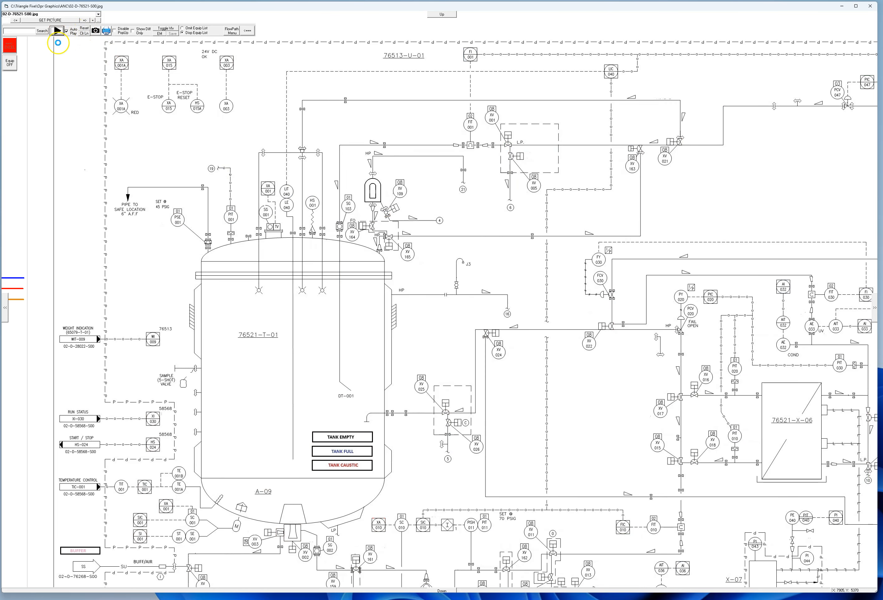
Examine the 76521-T-01 tank, the X-06 unit, the supply inlets and the drain and transfer lines on the drawing
drag(464, 297, 339, 305)
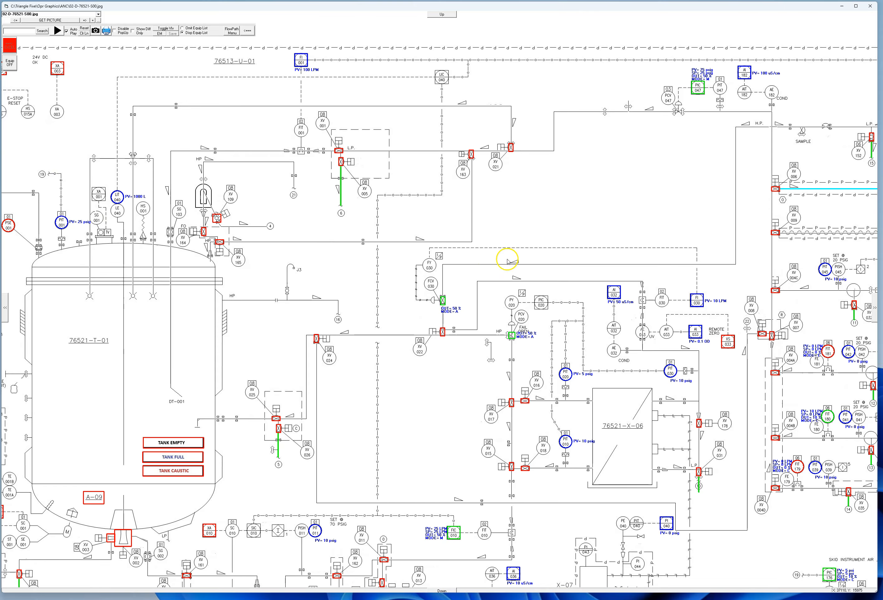
drag(638, 282, 390, 260)
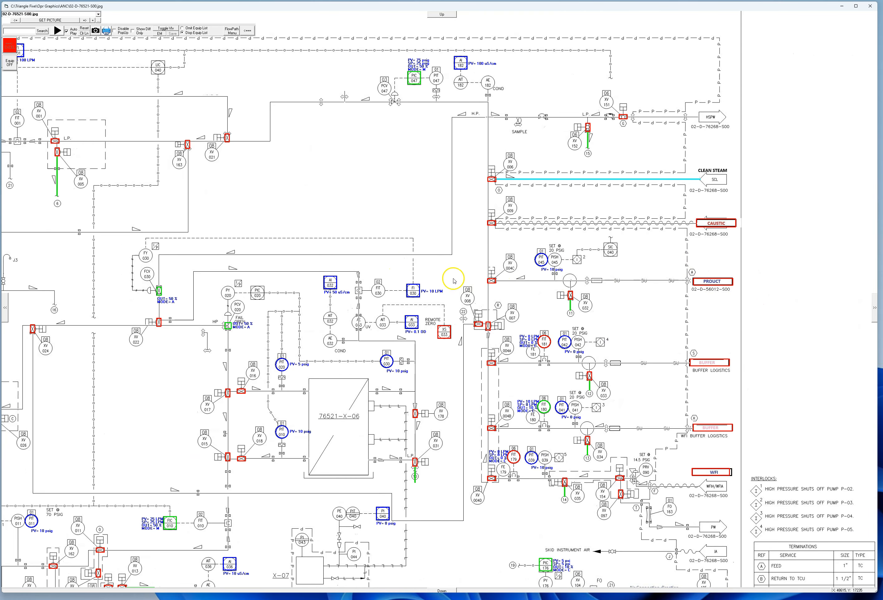
drag(343, 226, 613, 233)
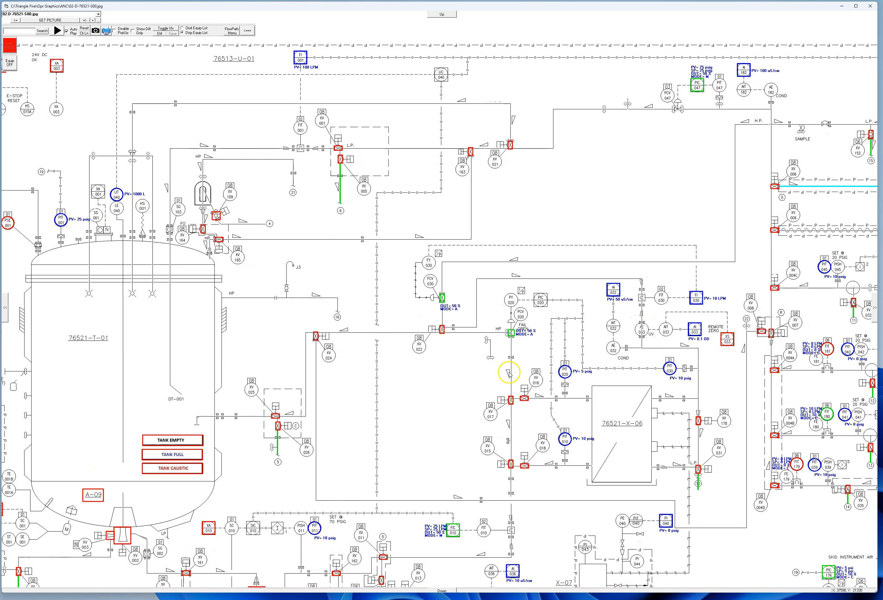
drag(465, 419, 456, 253)
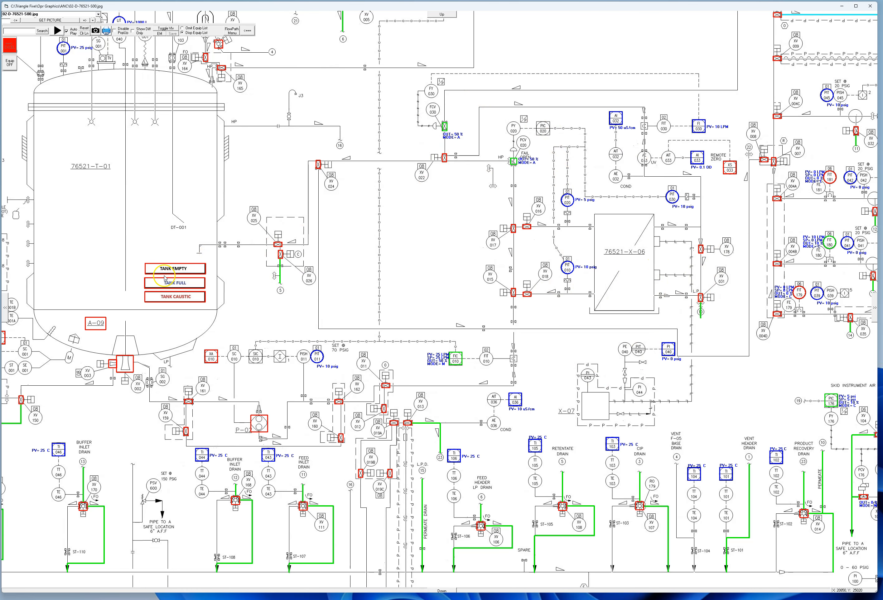
drag(183, 360, 161, 219)
drag(744, 524, 327, 478)
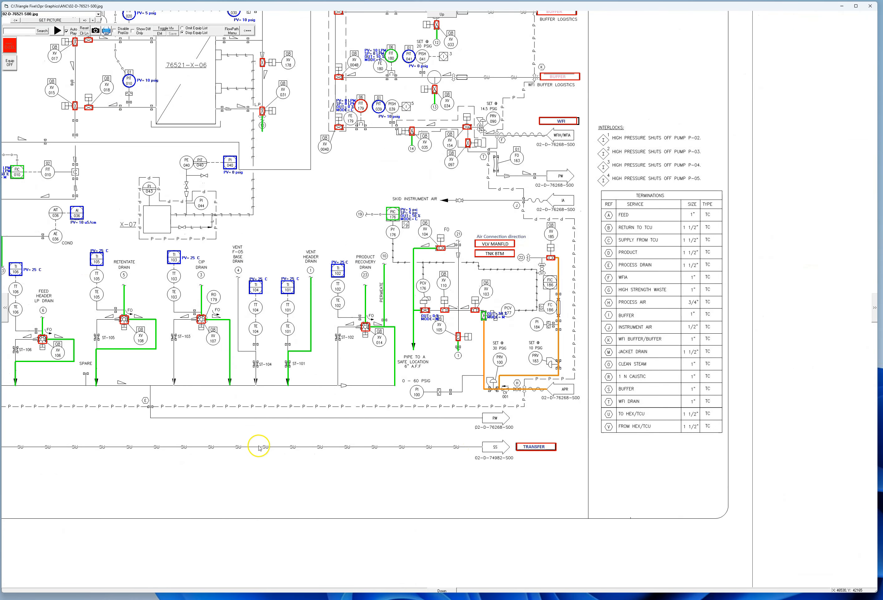
drag(259, 446, 643, 503)
drag(232, 188, 351, 302)
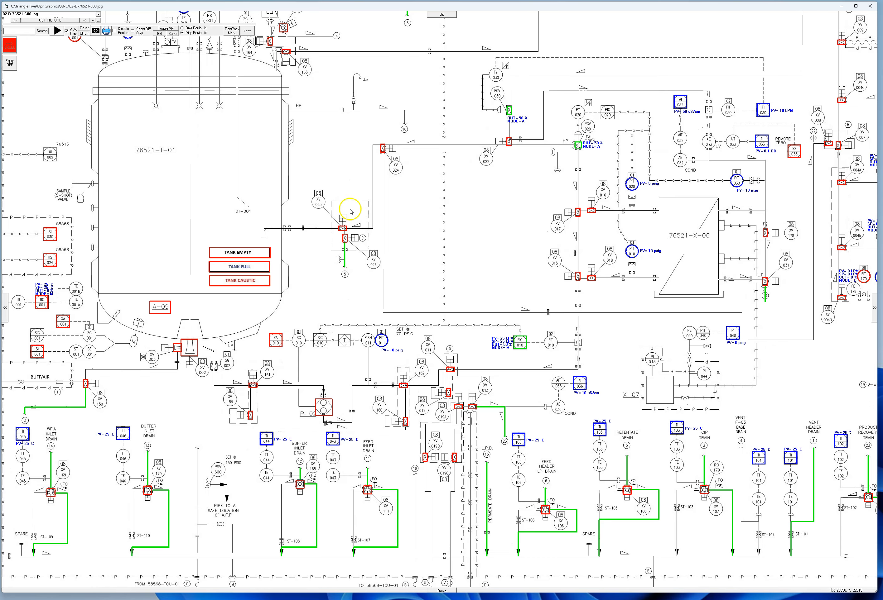
drag(325, 157, 356, 194)
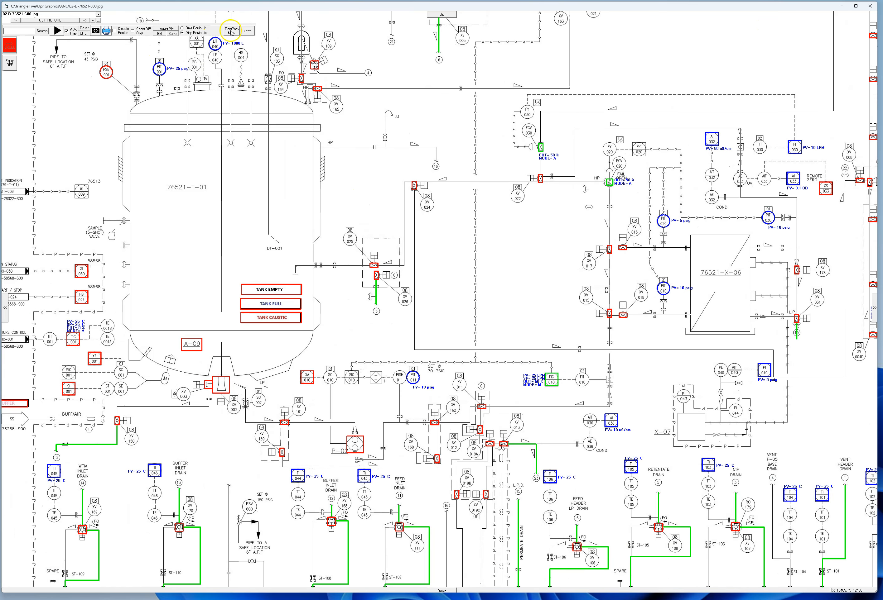
Start a new flow path sequence saved in a new folder called TFF Example
click(232, 32)
click(848, 30)
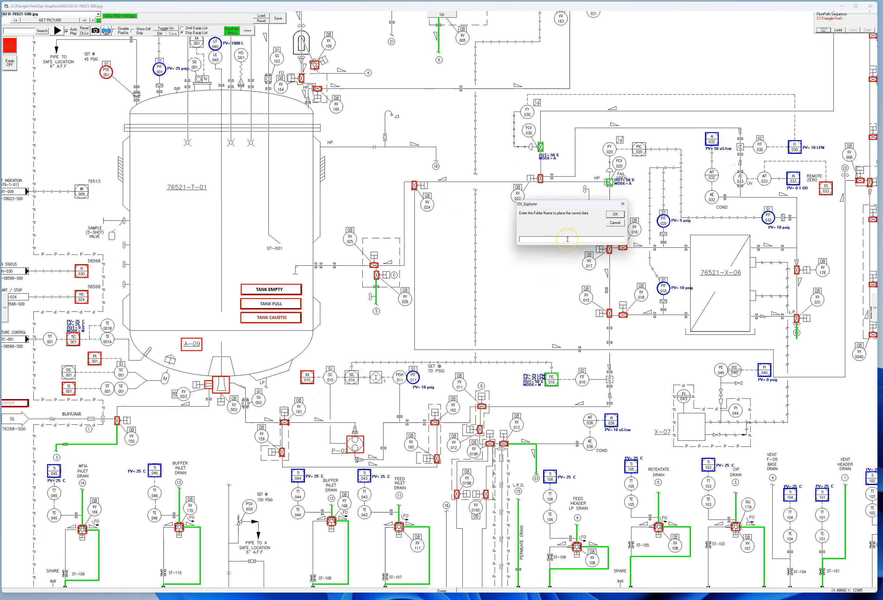
text(TFF Example)
click(615, 214)
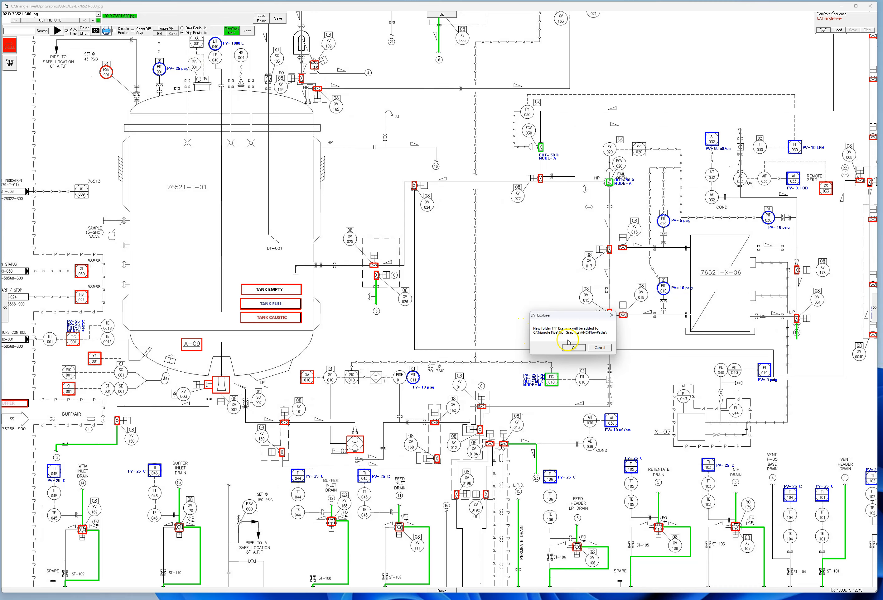
click(573, 348)
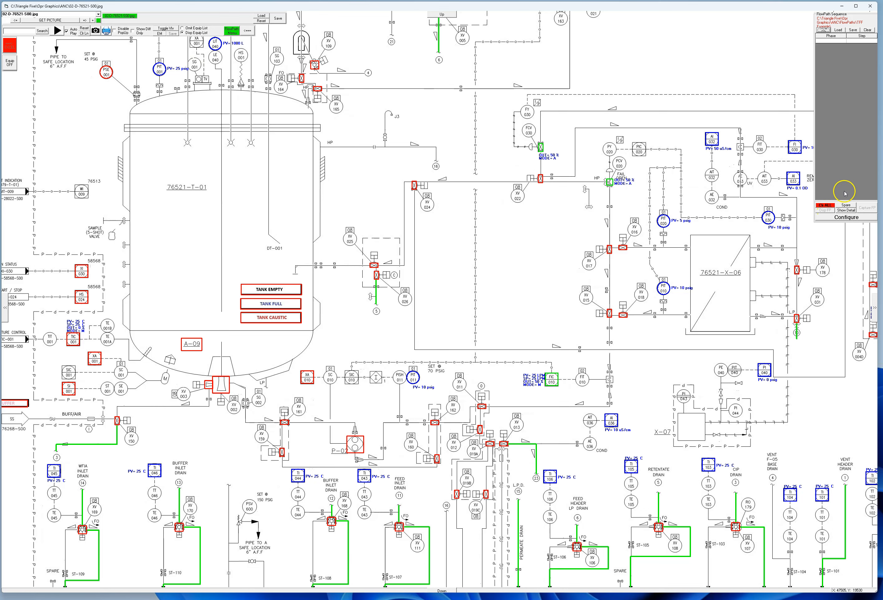
Add the first flow path entry with phase Prod Xfr In and step Path 1
click(826, 40)
right_click(826, 42)
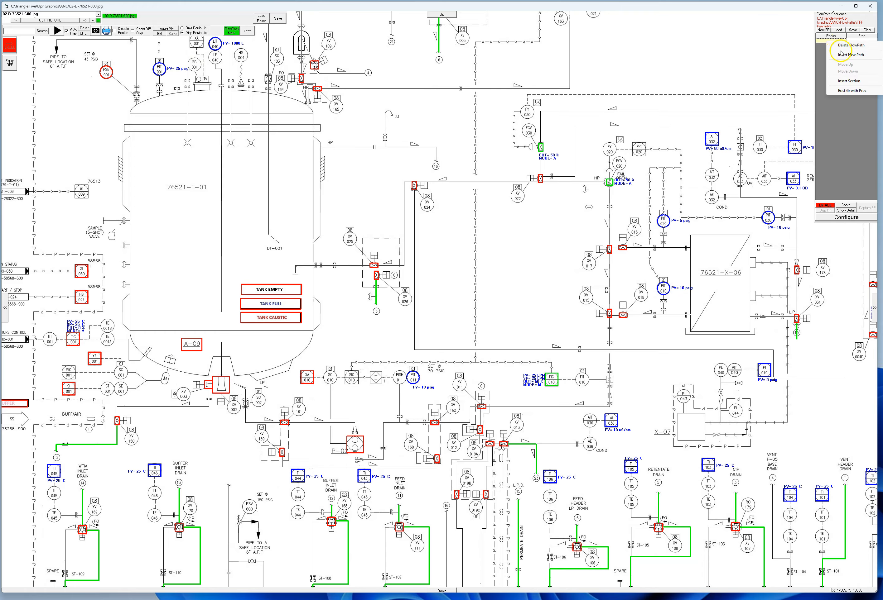
click(824, 44)
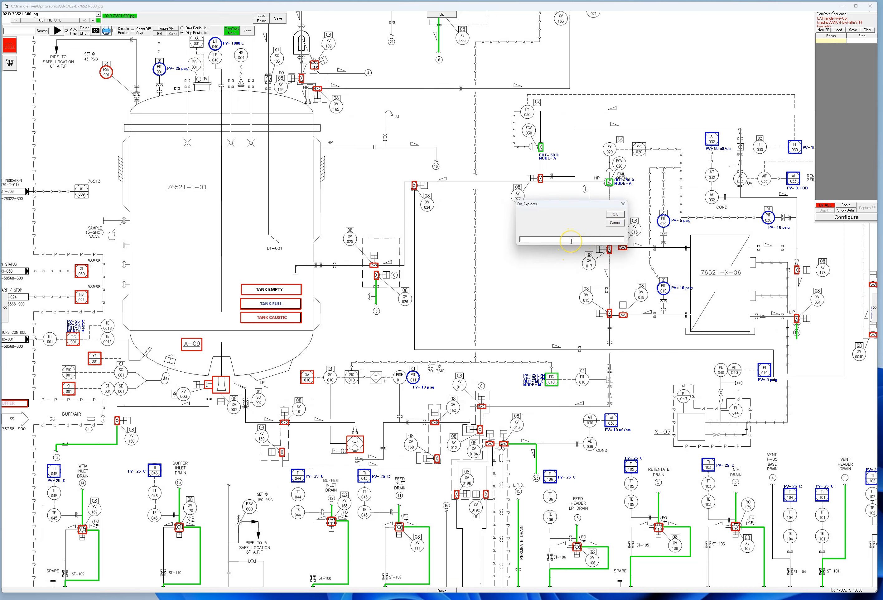
text(Prod Xfr In)
click(614, 215)
click(858, 41)
text(1)
key(Return)
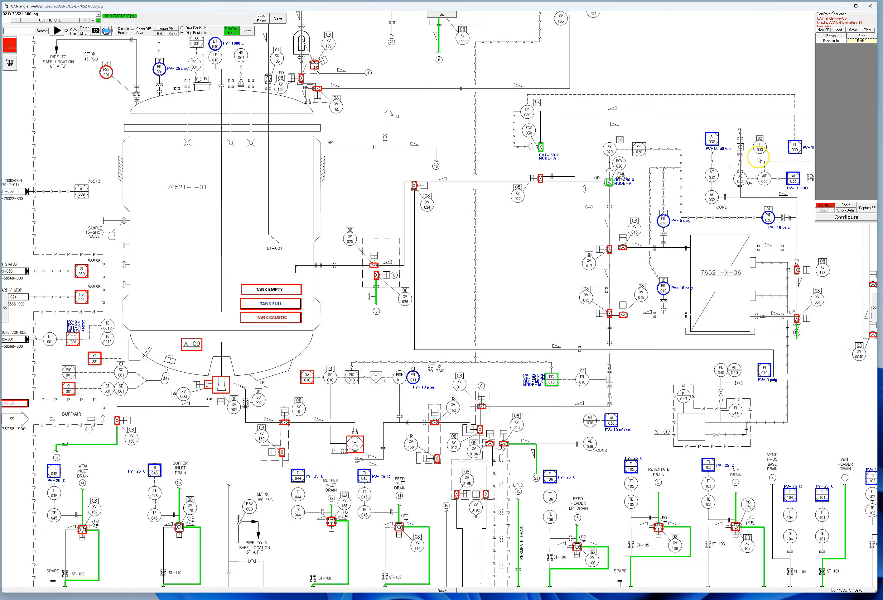
right_click(840, 41)
right_click(837, 41)
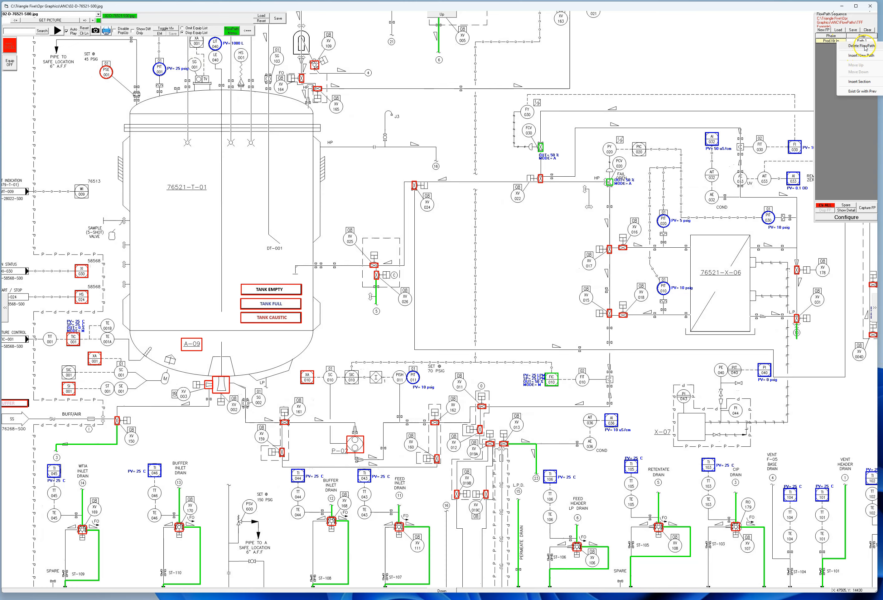
click(868, 56)
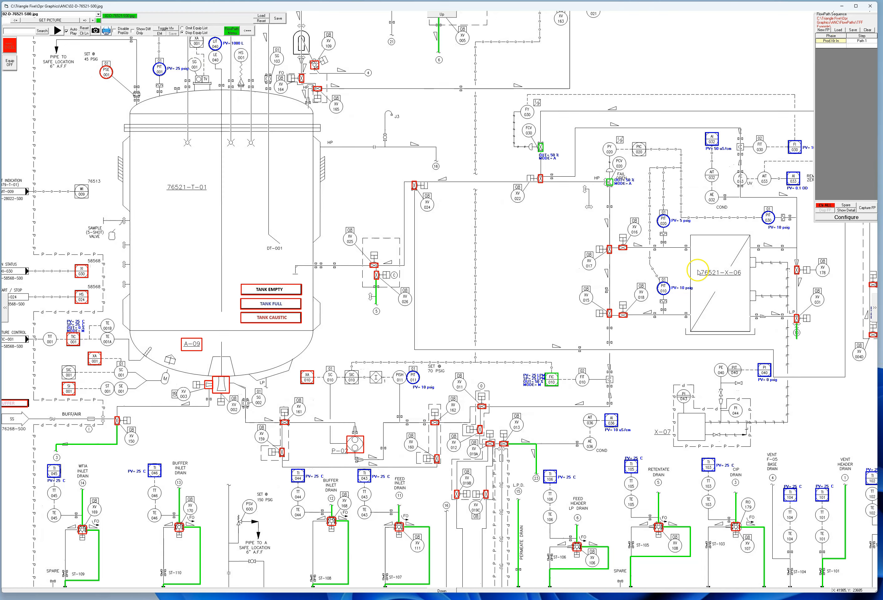
Show the Prod Xfr In entry's details and capture its note location in the blank area just below valve XV-021's line
click(846, 210)
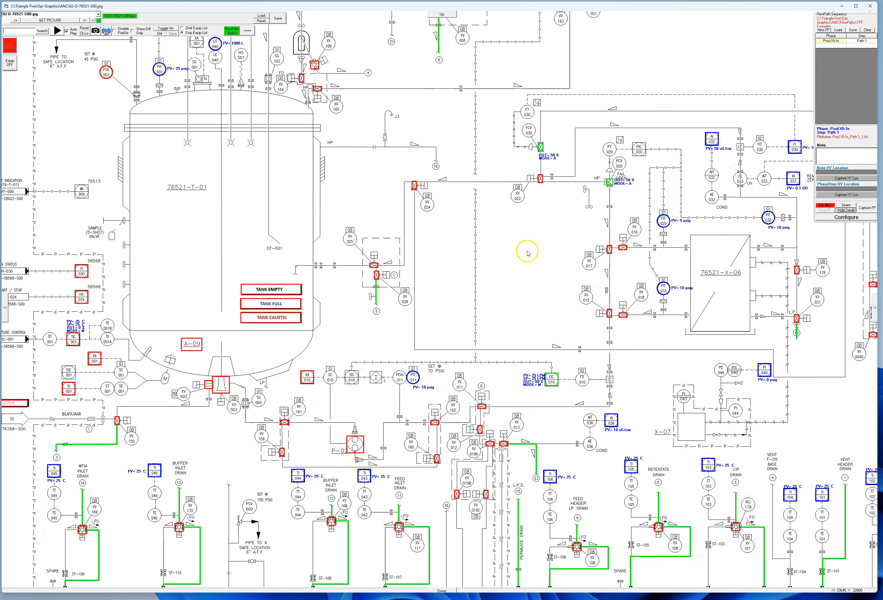
drag(526, 250, 421, 394)
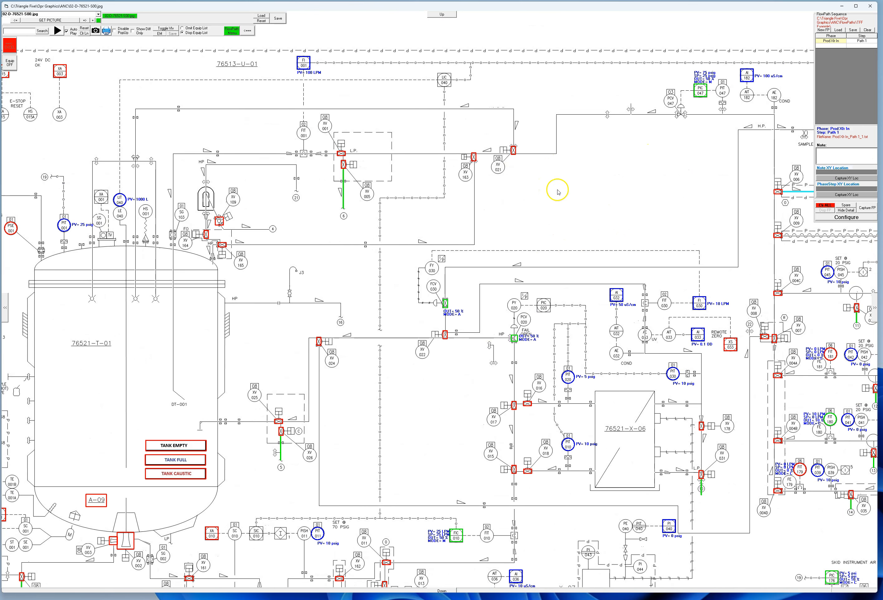
click(844, 179)
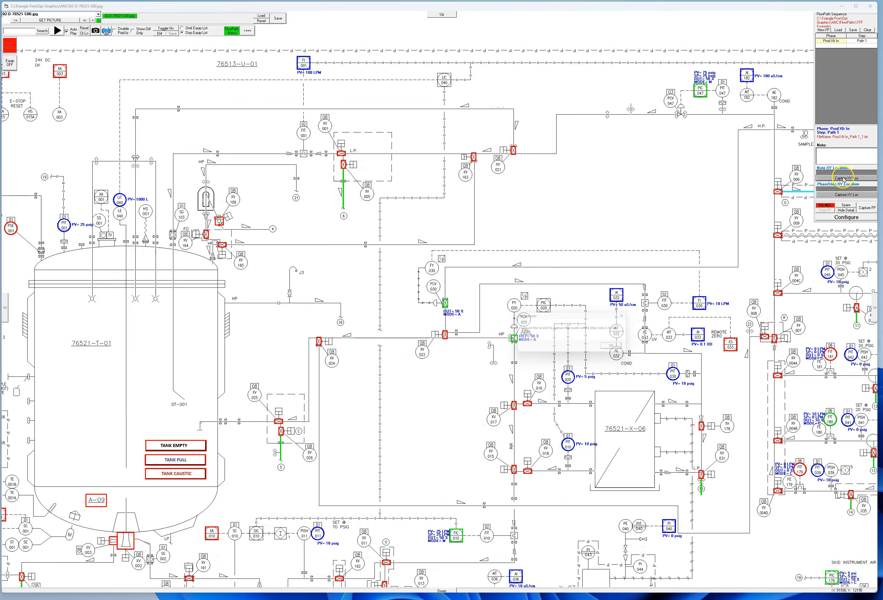
click(616, 349)
click(529, 170)
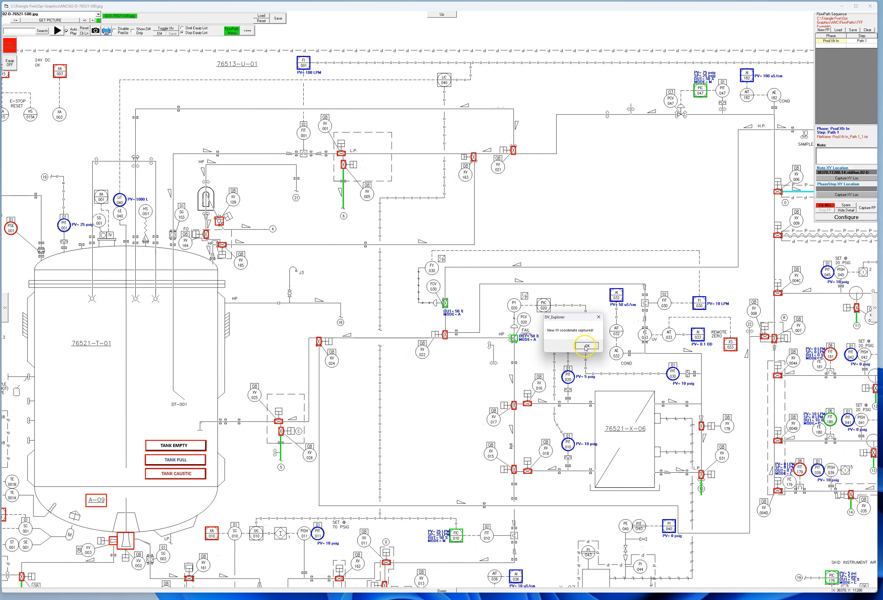
click(586, 347)
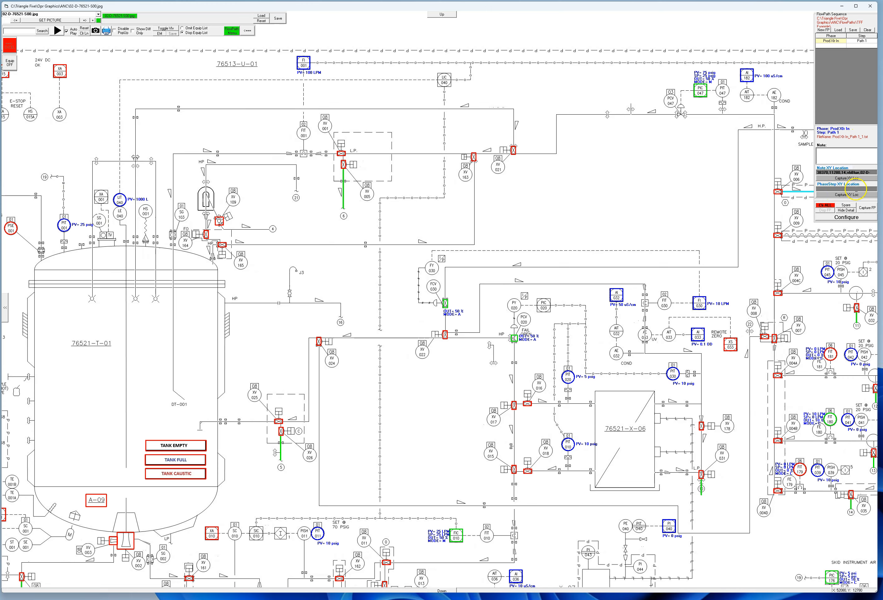
Capture the phase and step title location just below the note location, and enter the note "Flow Product Into rentate Tank"
click(846, 194)
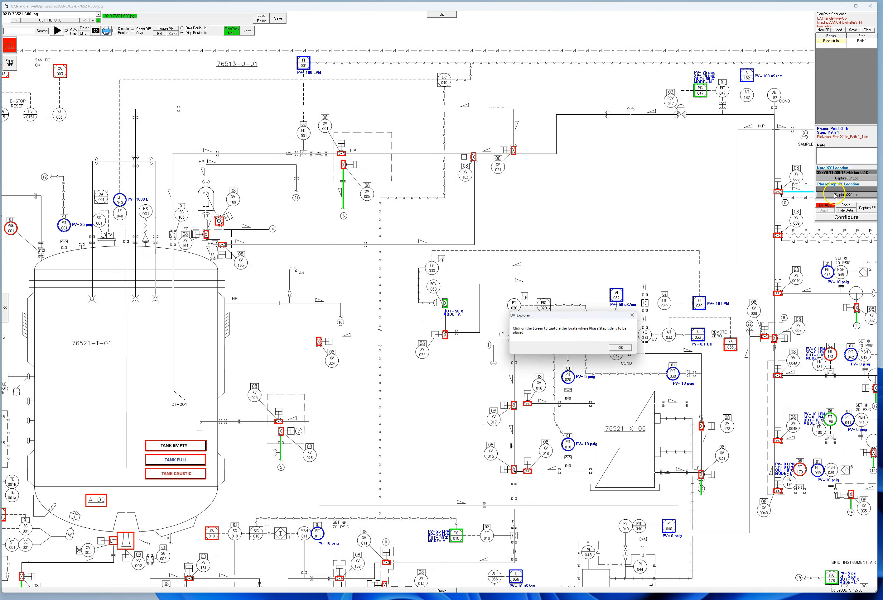
click(620, 348)
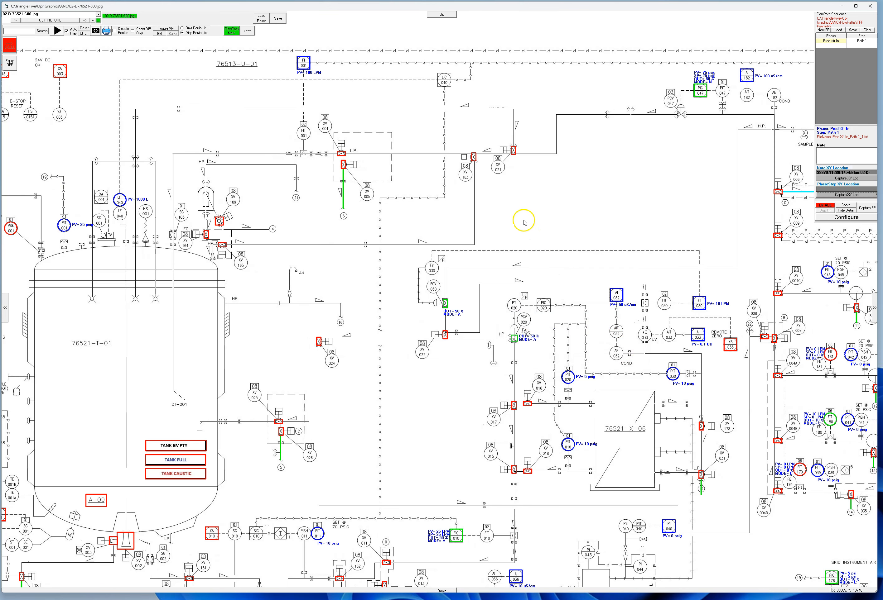
click(517, 190)
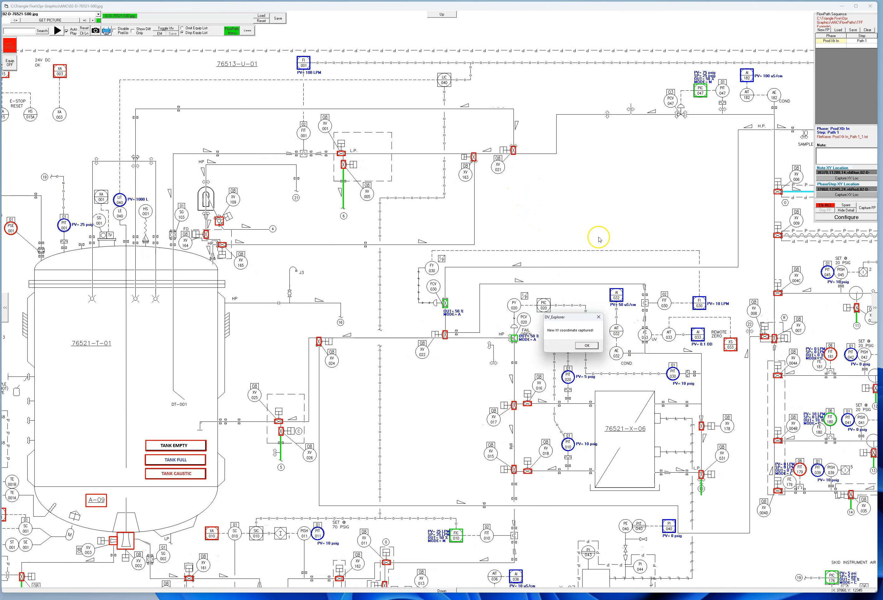
click(586, 346)
click(846, 155)
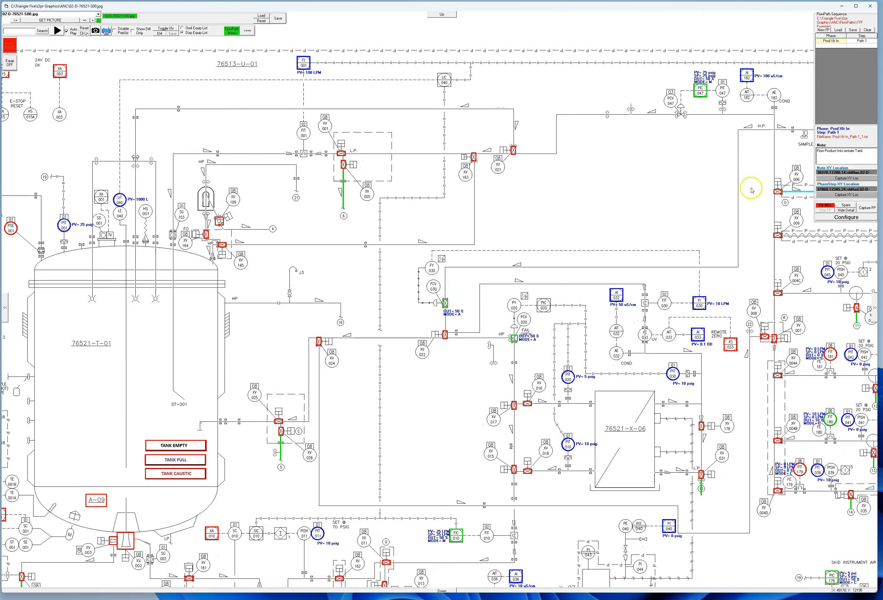
Toggle valves XV-004C and XV-001 open to route product into the tank, and capture the flow path for Path 1
drag(601, 219, 523, 112)
drag(630, 295, 487, 245)
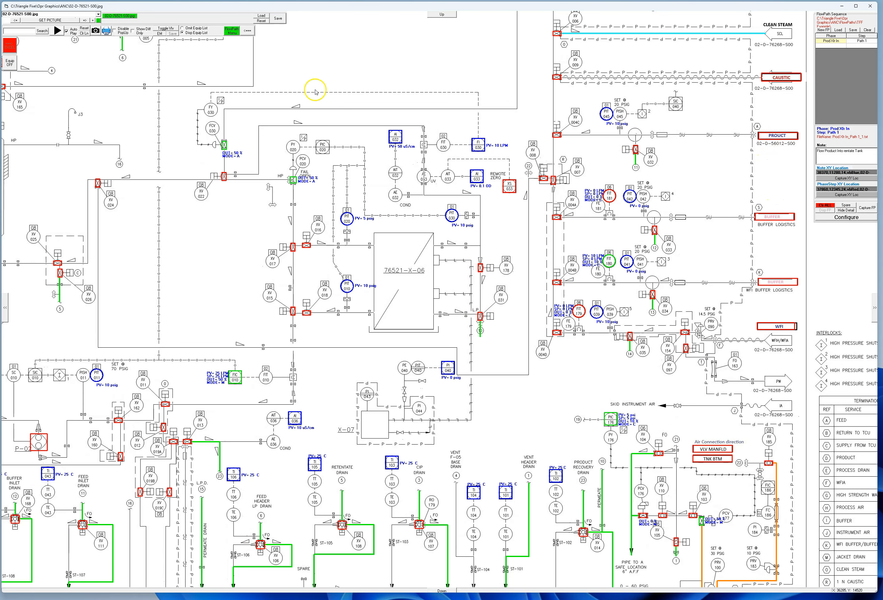
click(164, 28)
click(559, 137)
mouse_move(488, 93)
mouse_down()
mouse_move(499, 152)
mouse_move(631, 231)
mouse_up()
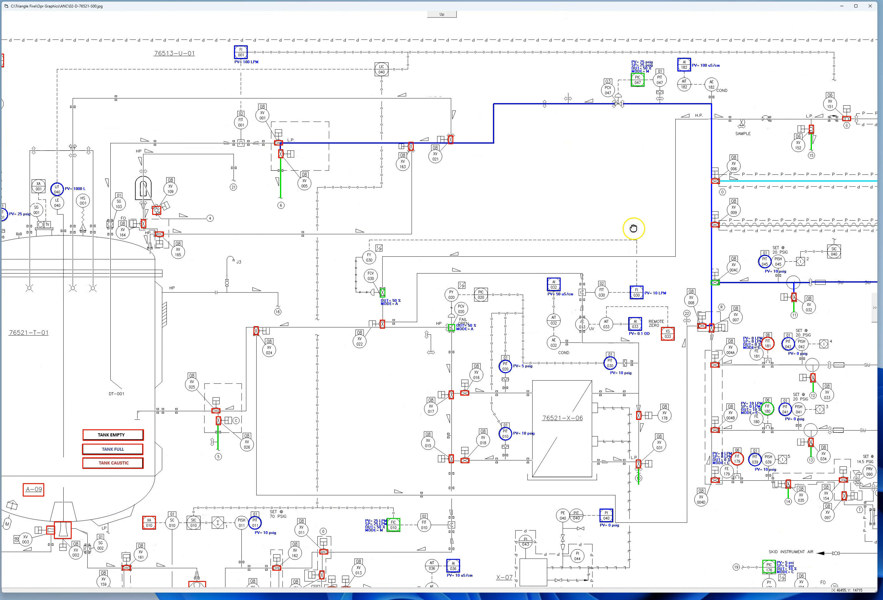
click(279, 144)
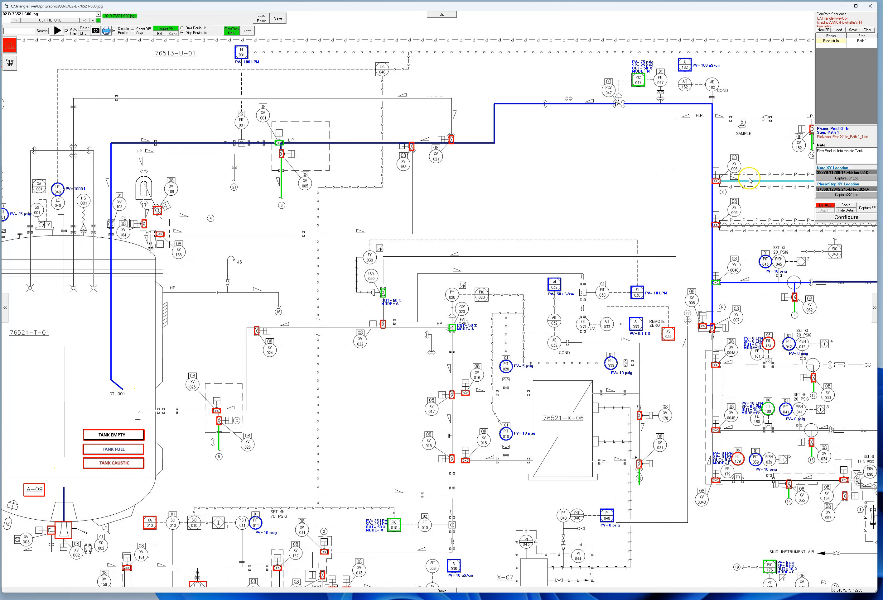
click(868, 208)
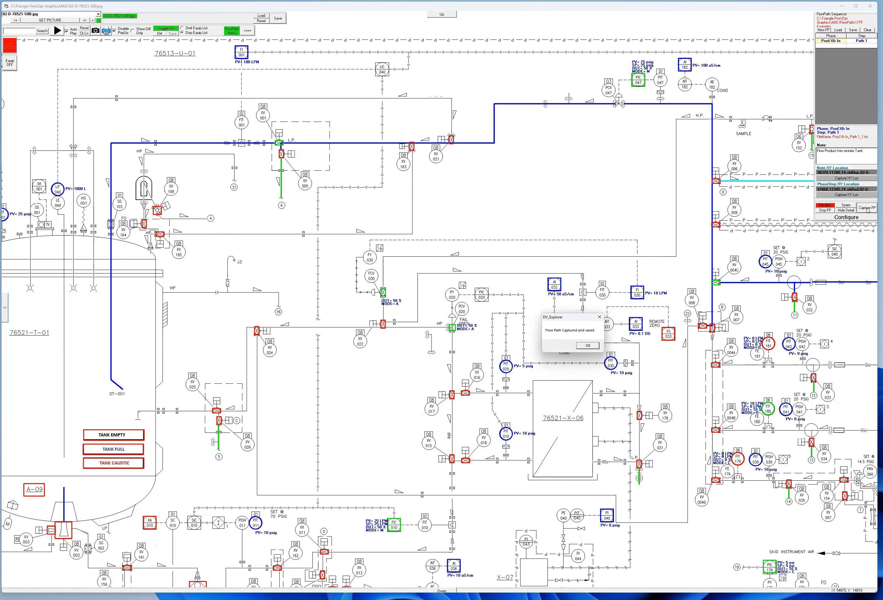
click(588, 345)
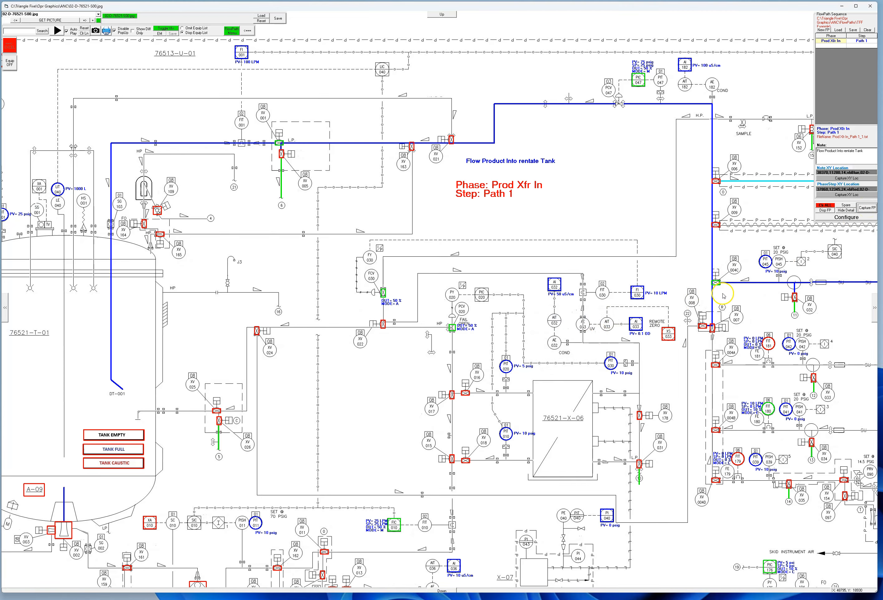
Add a second flow path entry with phase Agitate and step Start Agiator
click(834, 41)
click(831, 48)
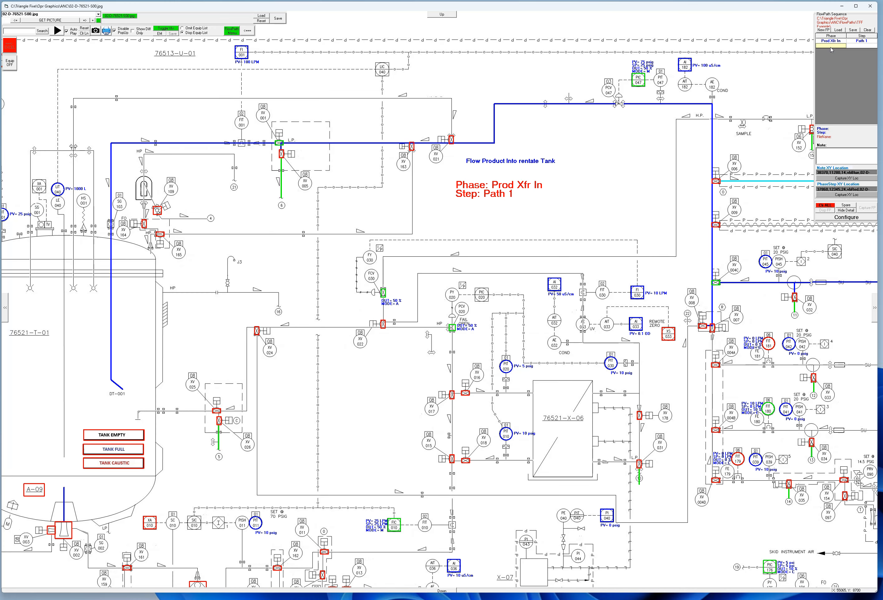
click(830, 48)
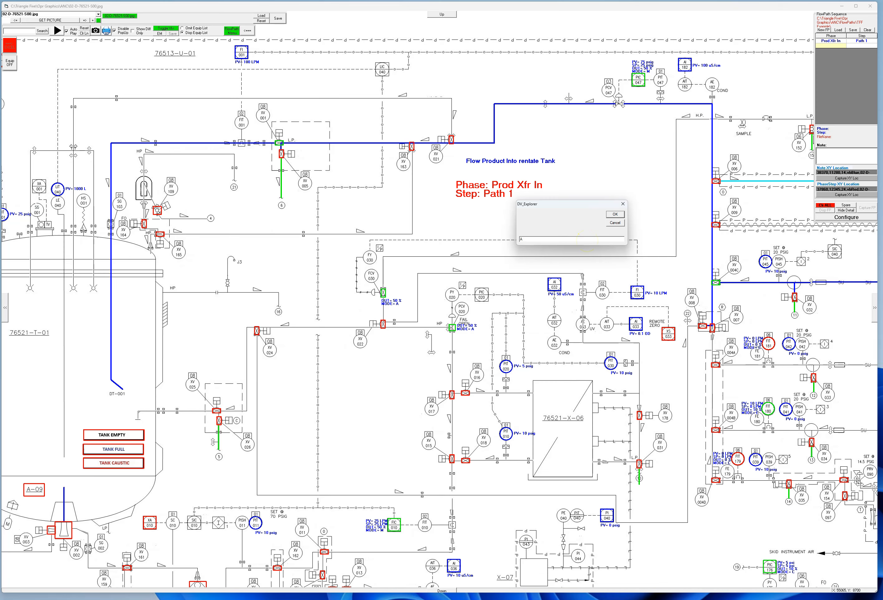
text(Agita)
key(BackSpace)
key(Return)
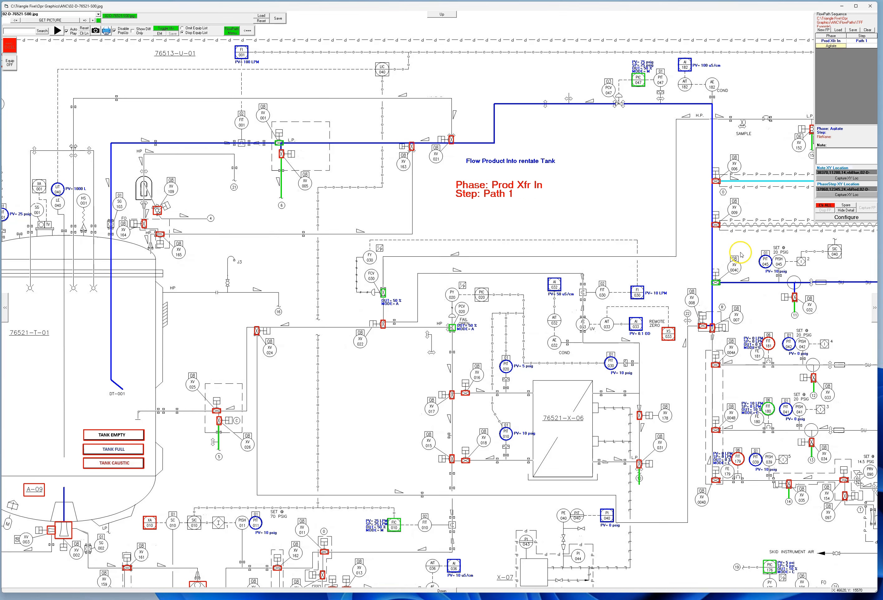
click(859, 48)
click(858, 48)
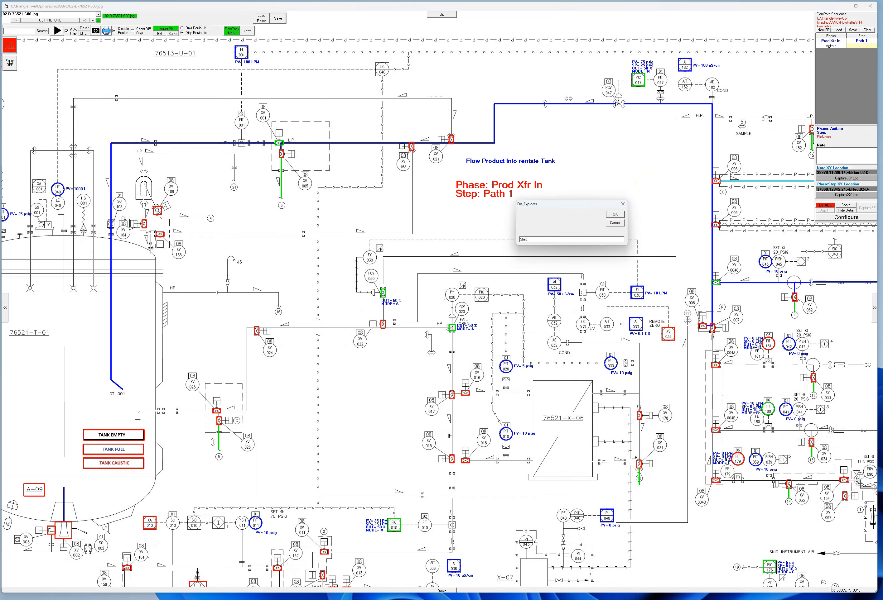
text(Start Agiator)
key(Return)
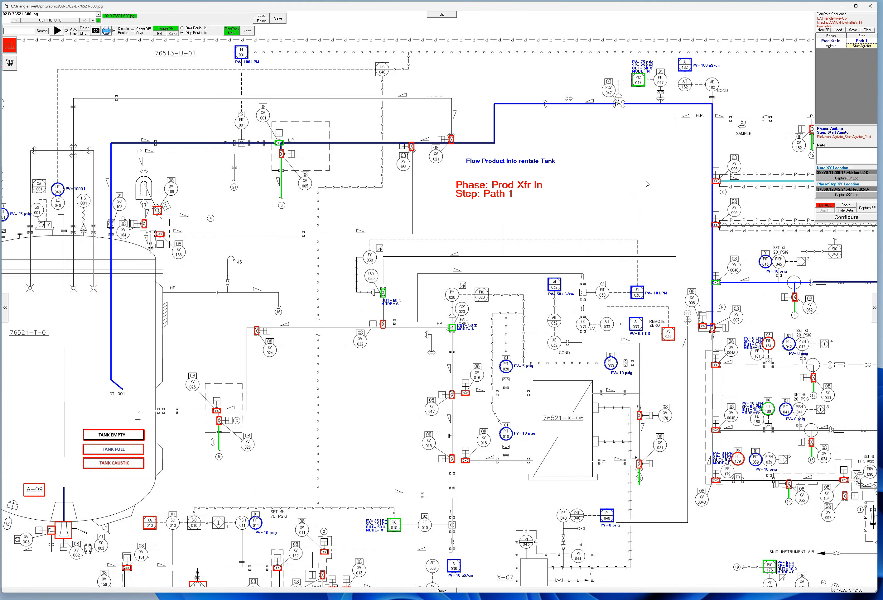
Enter the note "start agitator after Level reach XXX%" for the Agitate entry
click(825, 41)
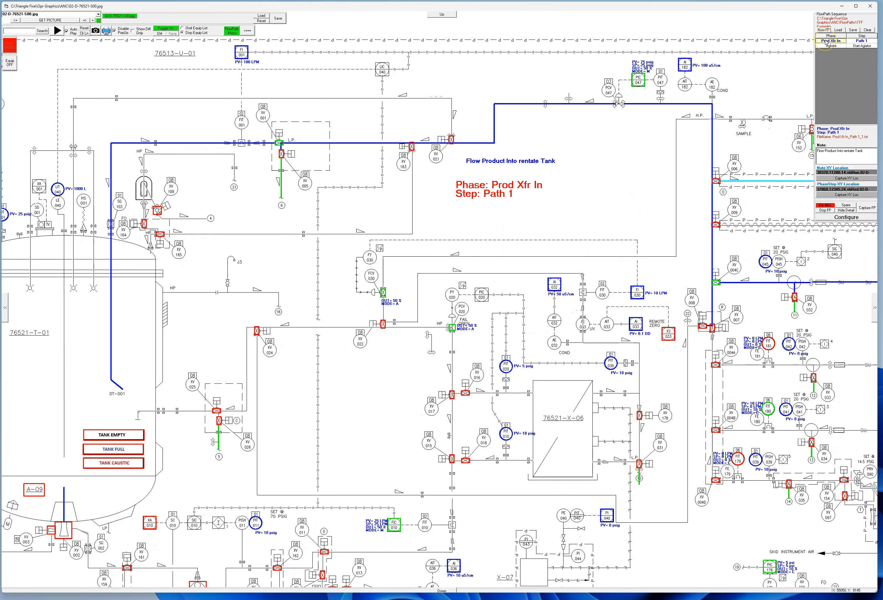
click(823, 153)
click(829, 45)
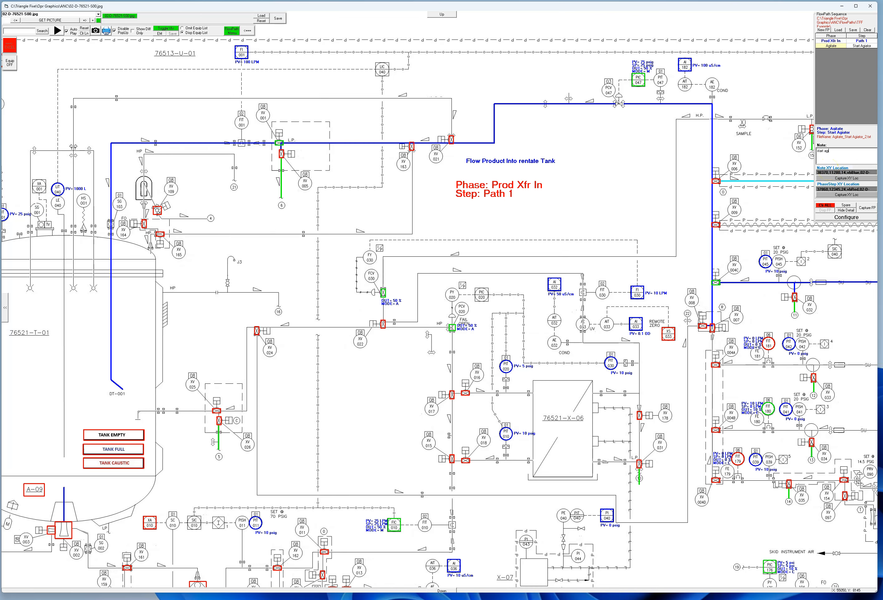
text(agitator after Level reach XXX%)
Switch on the tank agitator A-09 and capture the flow path for the Start Agiator step
drag(190, 460, 320, 318)
click(167, 349)
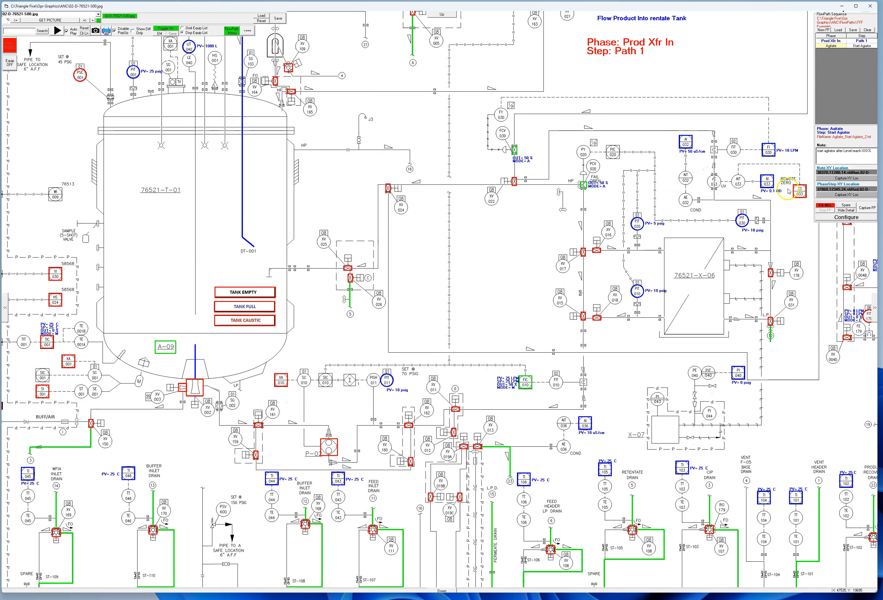
click(866, 208)
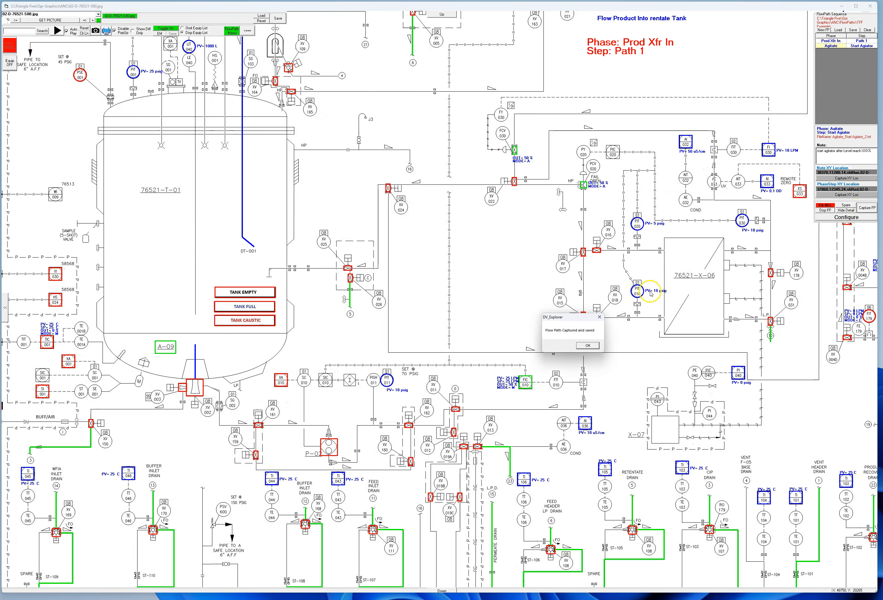
click(588, 345)
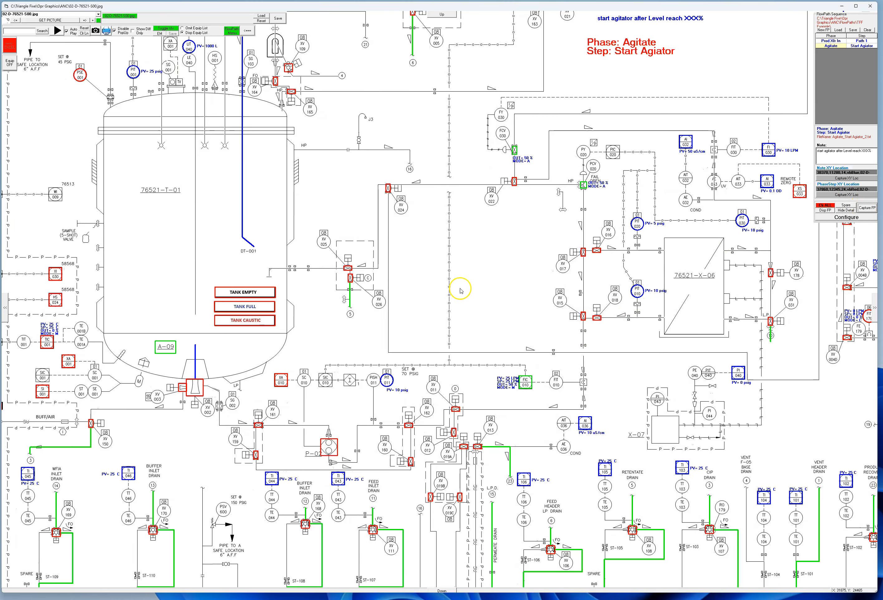
Insert a new path with phase Transfer Complete, step Close Inlet Line Valves and note "Flow into Vessel complete. Close Flow Path"
mouse_move(467, 288)
mouse_down()
mouse_move(364, 275)
mouse_move(394, 321)
mouse_move(258, 293)
mouse_up()
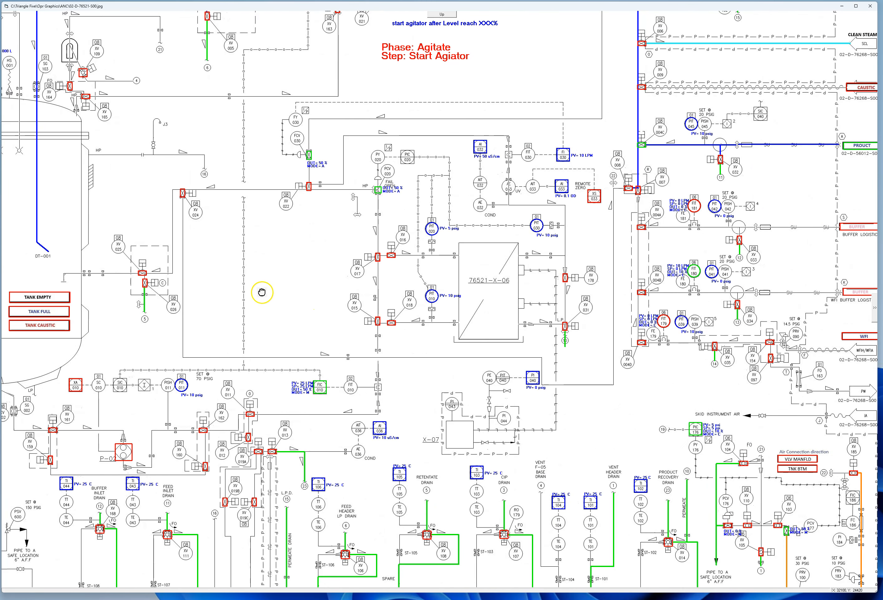
drag(676, 372, 674, 464)
right_click(858, 45)
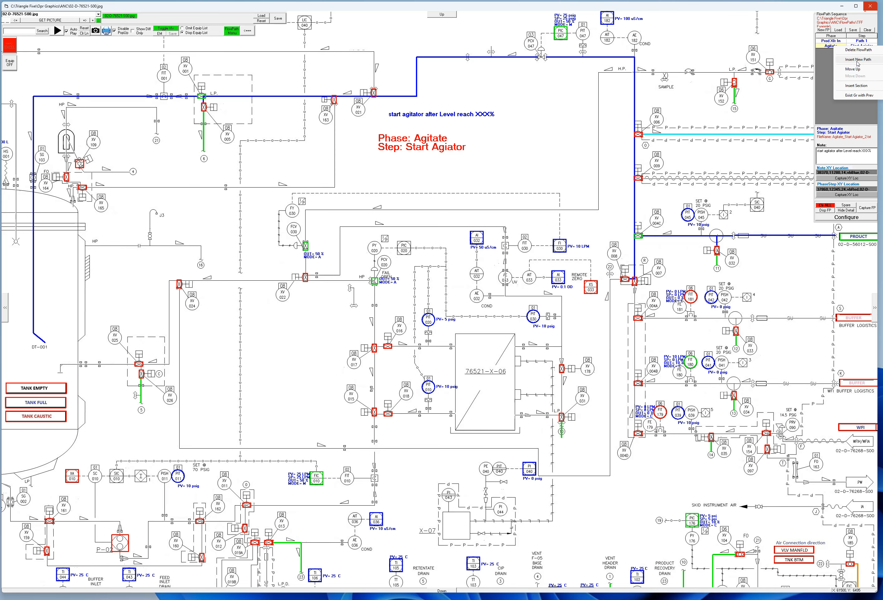
click(857, 60)
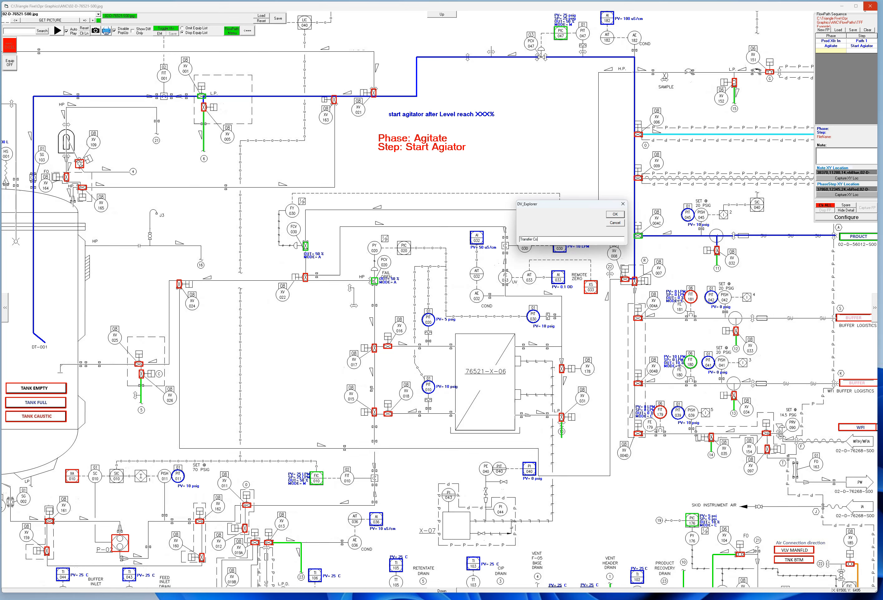
text(Transfer Complete)
click(616, 214)
click(866, 52)
text(Close Inlet Line Valves)
click(615, 215)
click(831, 156)
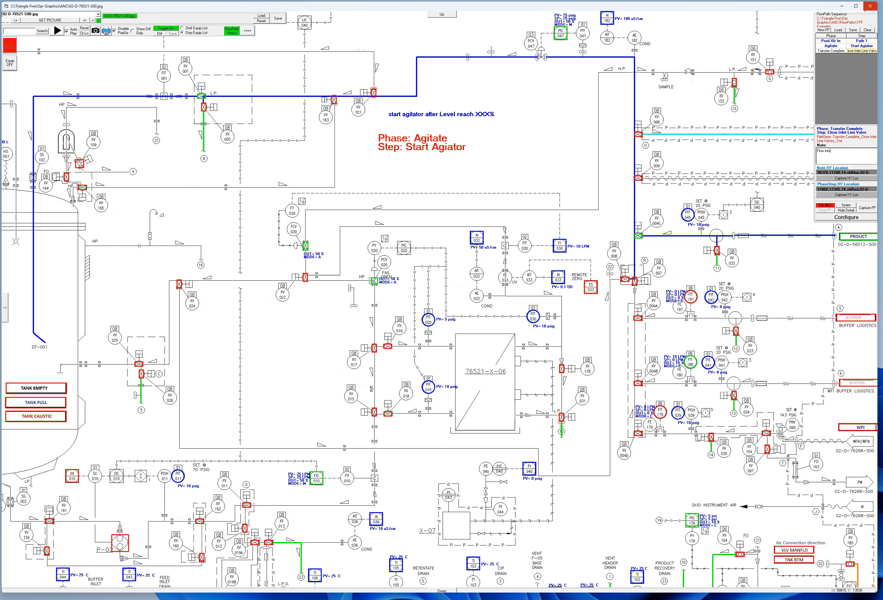
text(Flow into Vessel complete. Close Flow Path)
Close valves XV-001 and XV-004C on the inlet line and capture the flow path for Close Inlet Line Valves
drag(143, 299, 108, 276)
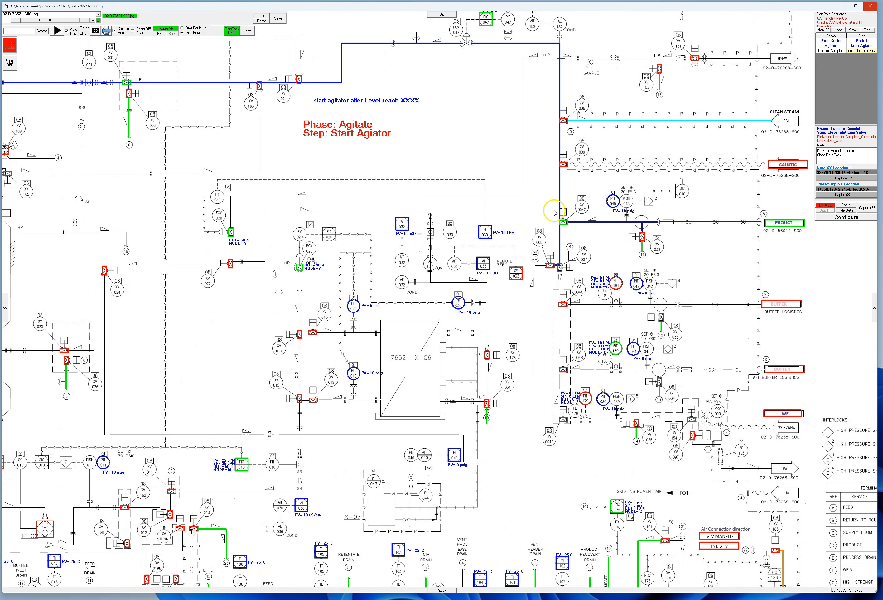
drag(443, 102, 564, 179)
click(248, 160)
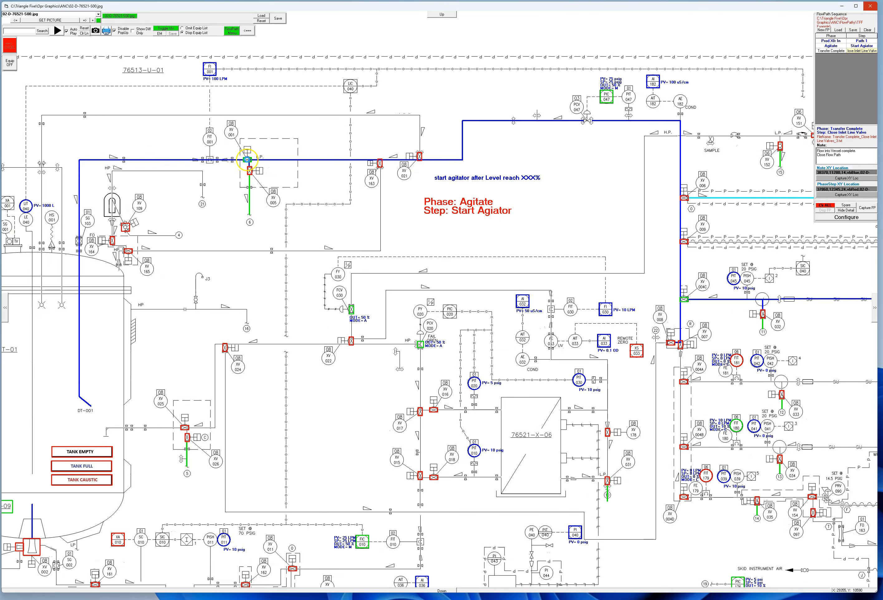
click(683, 299)
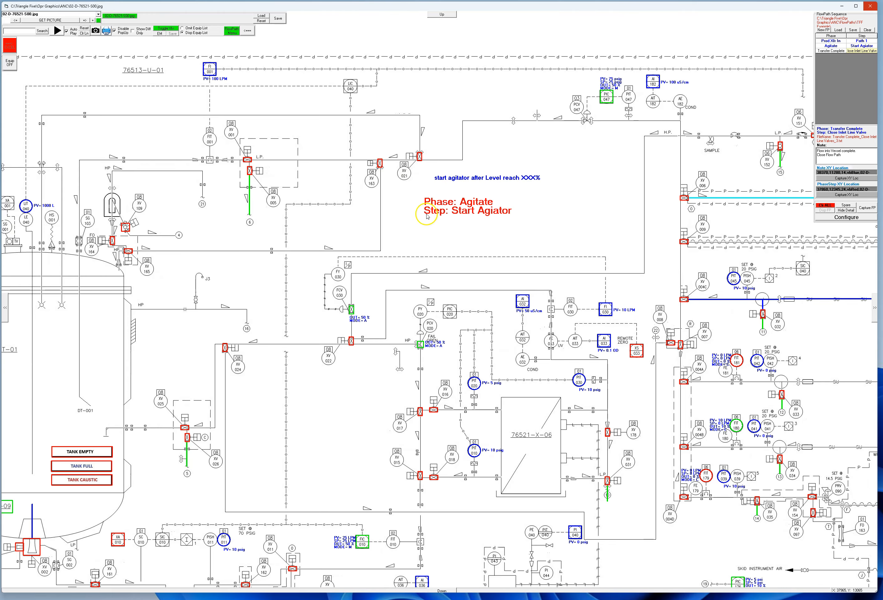
drag(200, 330, 356, 235)
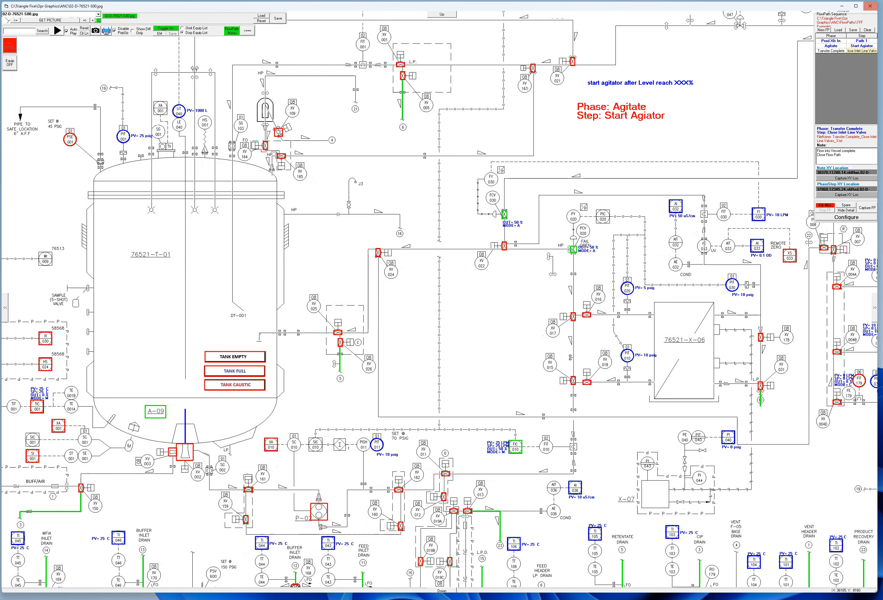
click(866, 207)
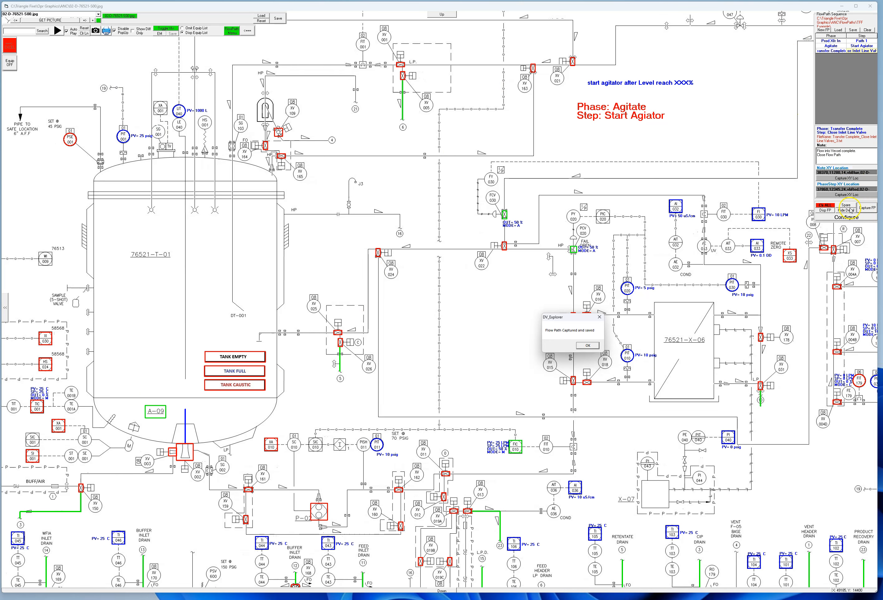
click(587, 346)
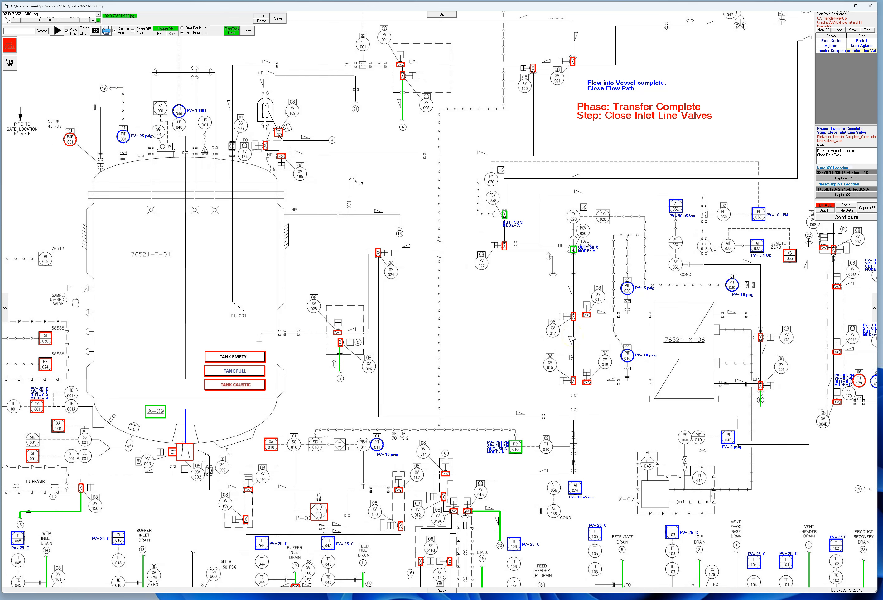
Insert a new path with phase Agit Cont and step Agitate Time
click(697, 307)
right_click(867, 51)
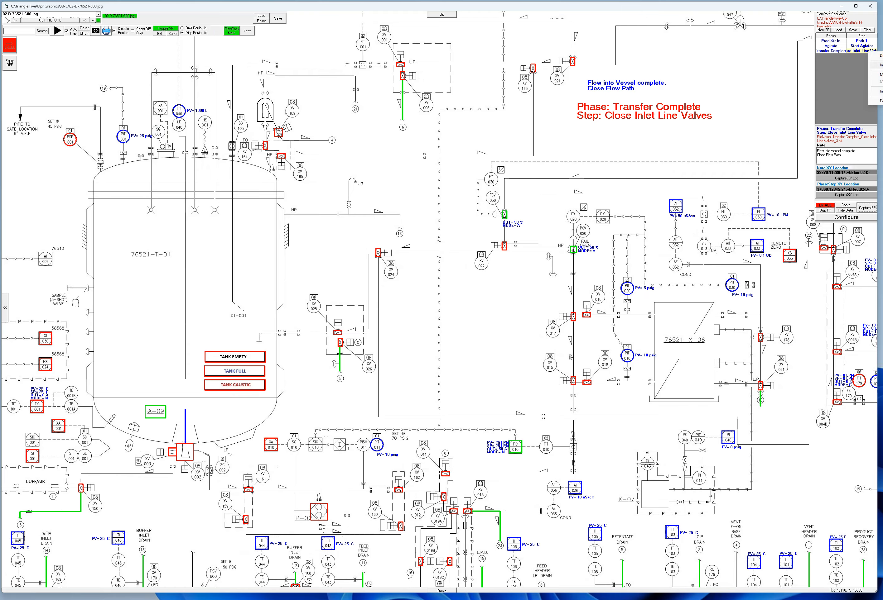
click(876, 65)
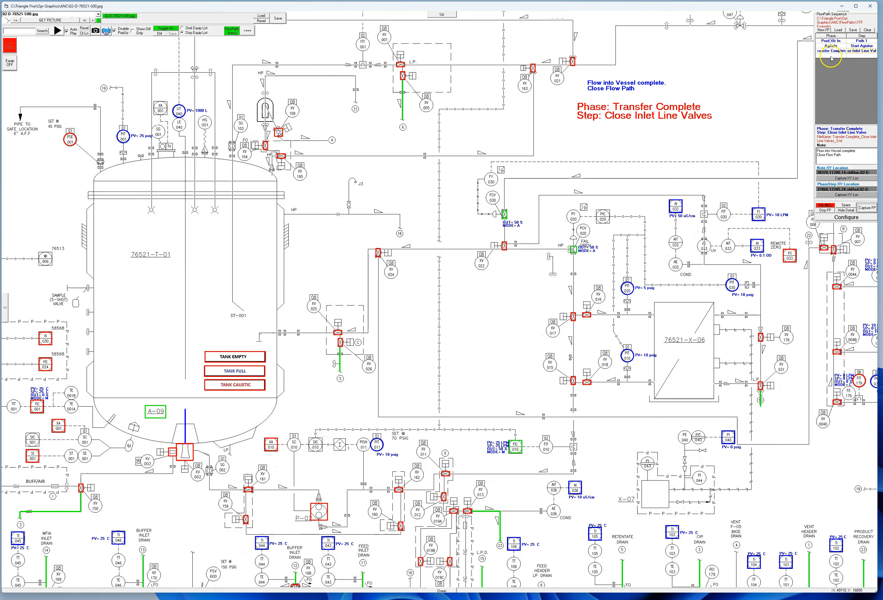
double_click(828, 55)
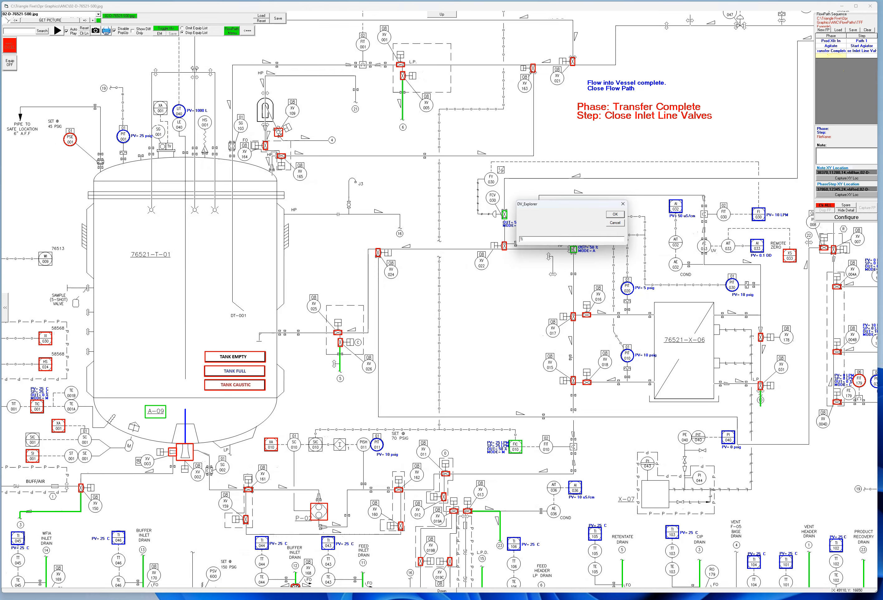
text(Agit Cont)
click(615, 215)
click(855, 56)
text(Agitate Time)
key(Return)
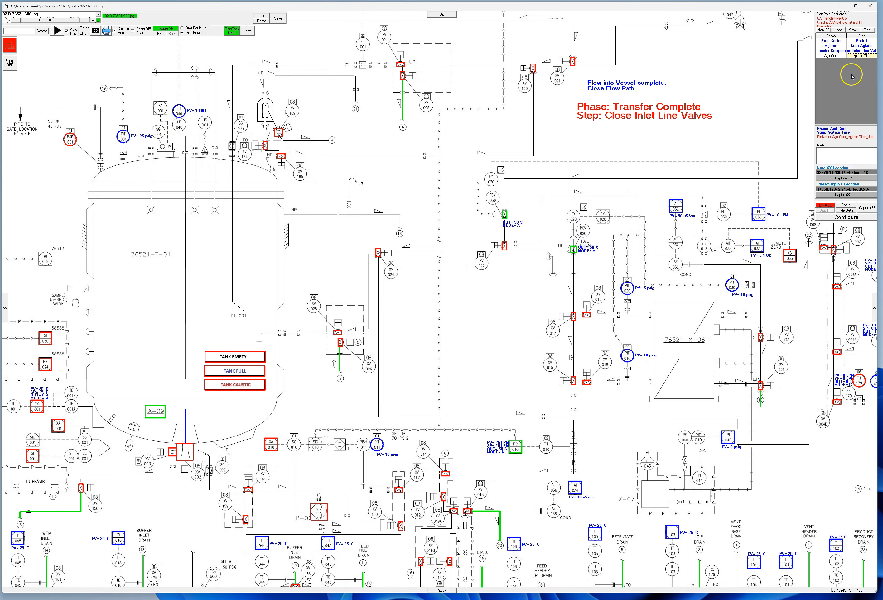
Enter the note "Agitate product for X Minutes" and capture the flow path for the Agitate Time step
click(834, 159)
text(Agita)
text(nute)
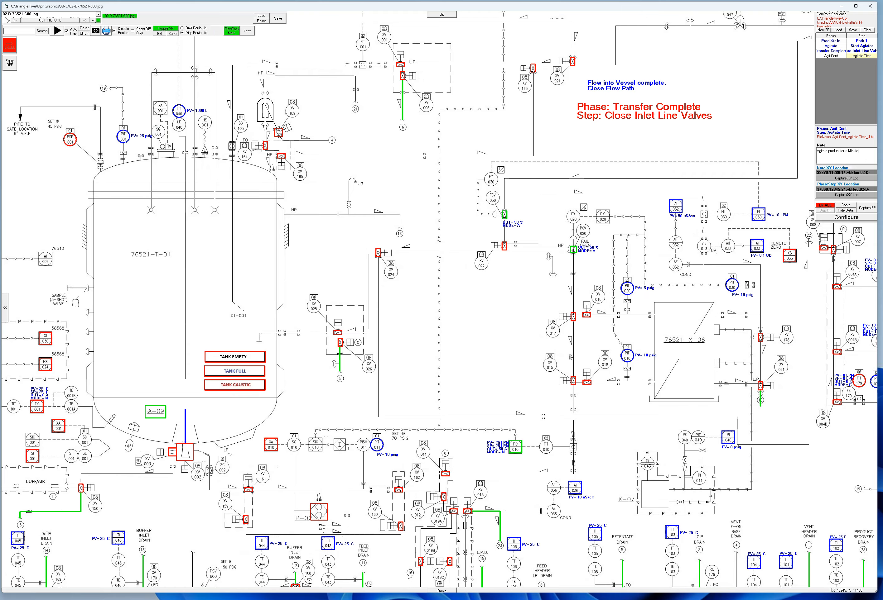
click(835, 219)
click(866, 209)
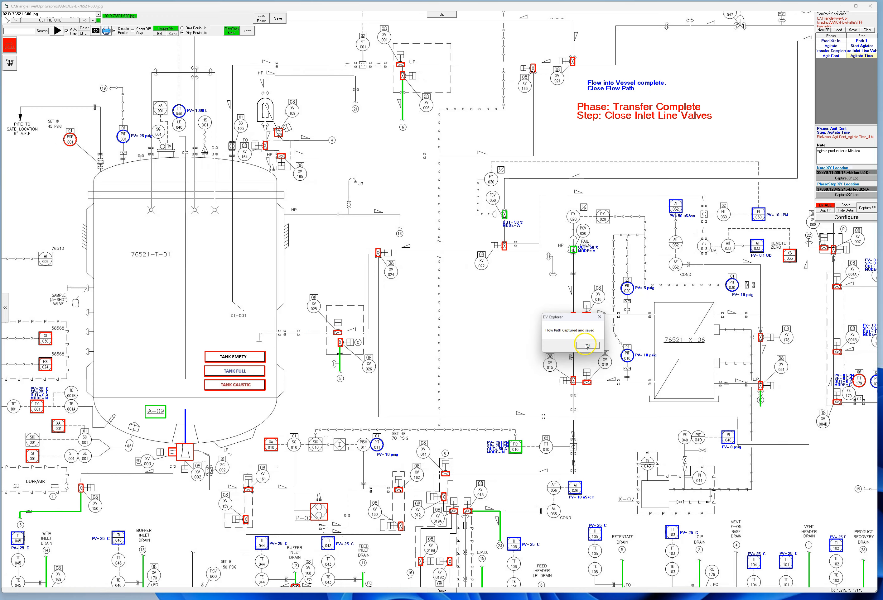
click(584, 345)
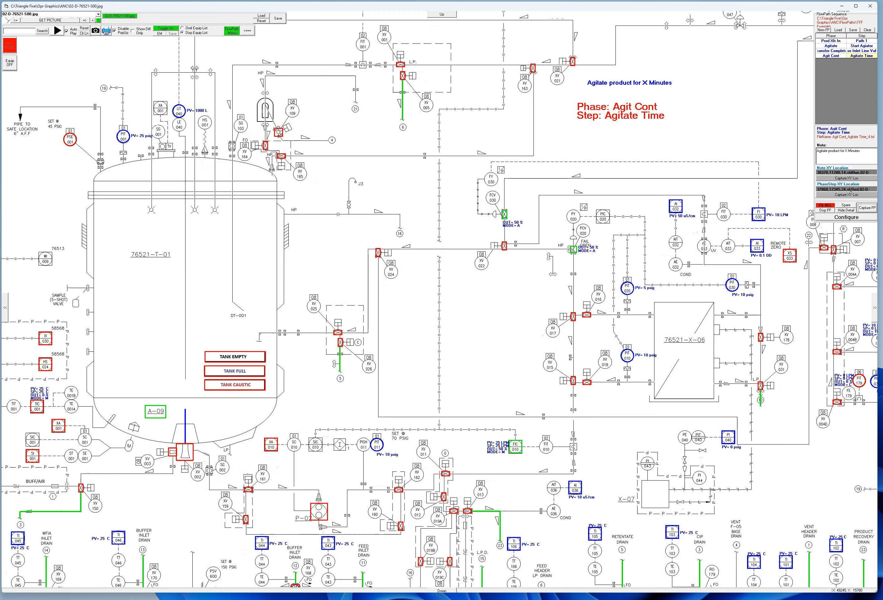
Insert a new path with phase Circulate, step Set Circ Flow Path and note "Open path for circulation"
click(834, 41)
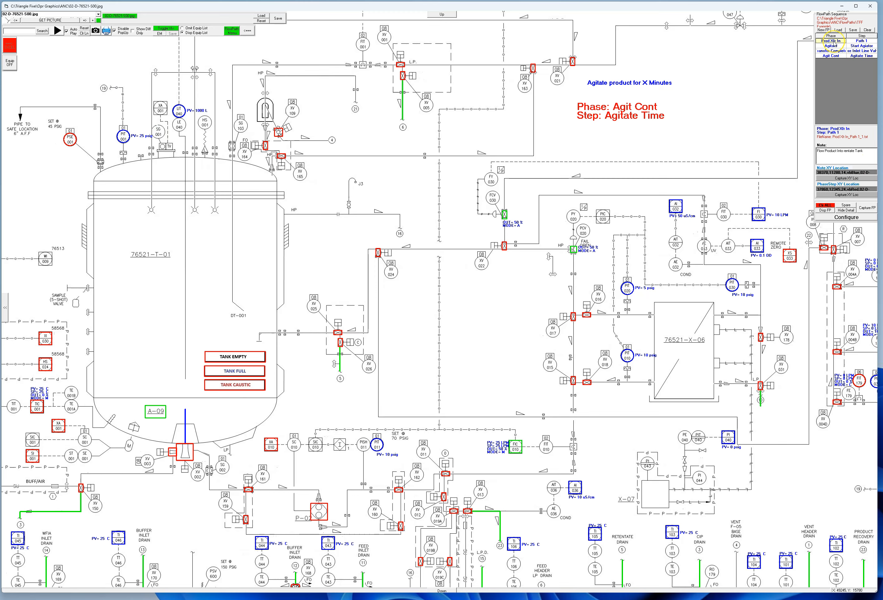
click(861, 55)
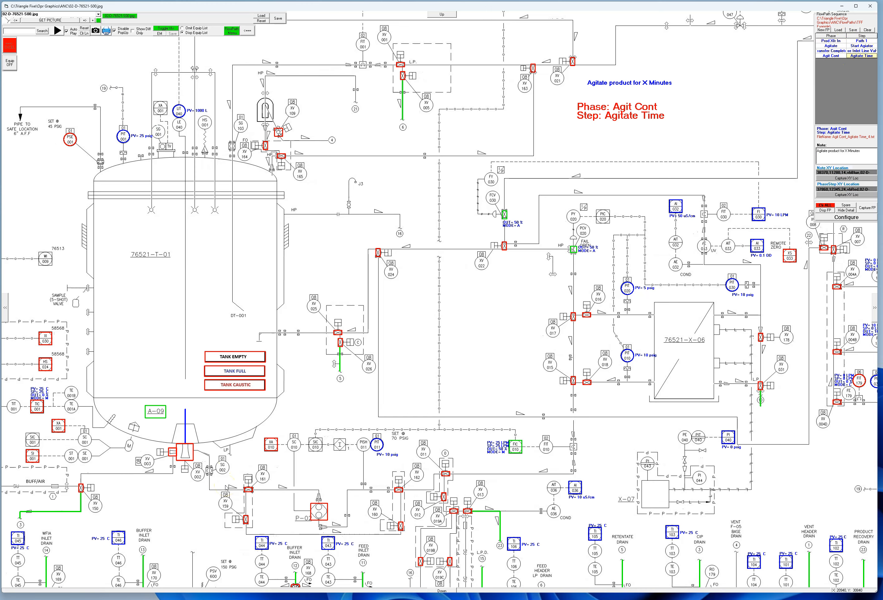
right_click(861, 56)
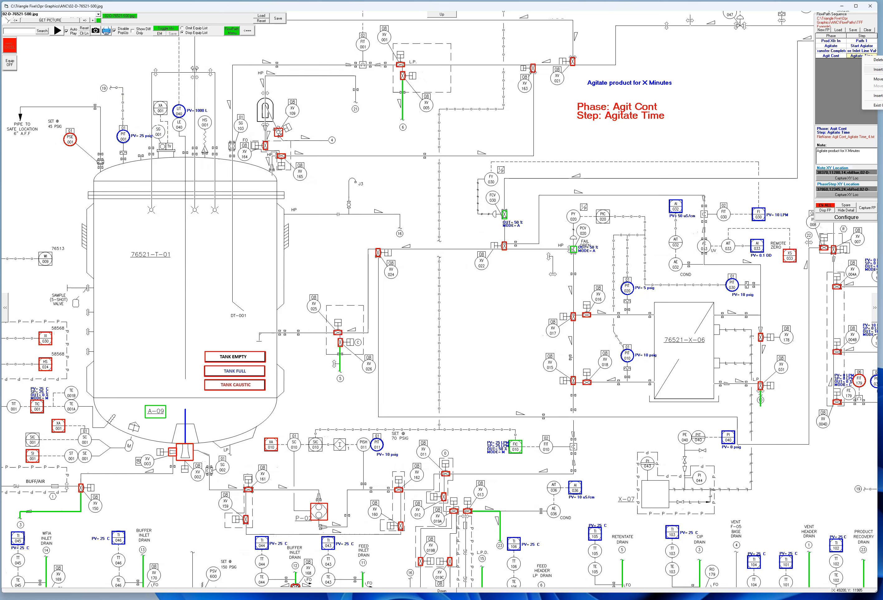
click(875, 70)
double_click(834, 60)
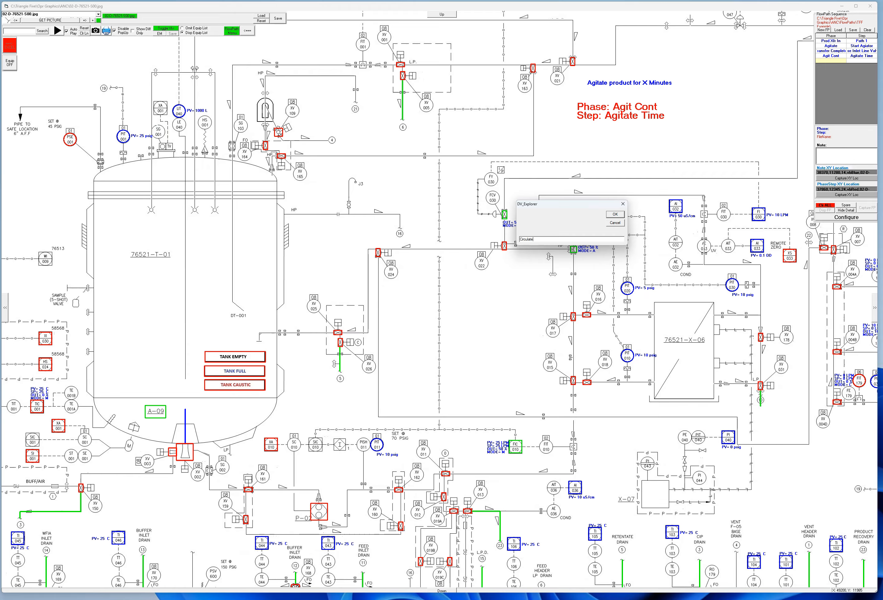
click(614, 214)
double_click(861, 61)
text(Set Circ)
click(614, 214)
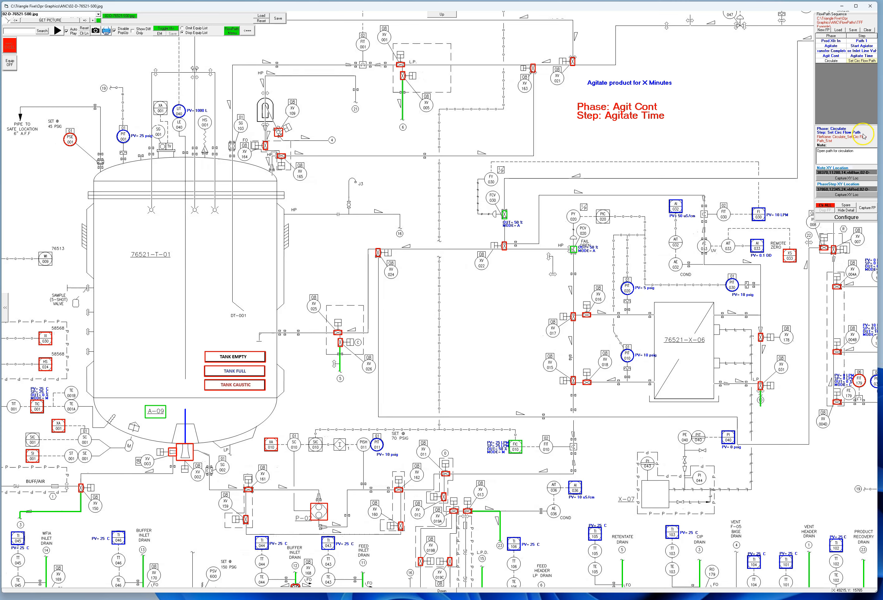
Open valves XV-002, XV-161, XV-162, XV-011, XV-015, XV-017 and XV-025 to route circulation from the tank outlet back to 76521-T-01
drag(329, 405, 300, 277)
click(160, 326)
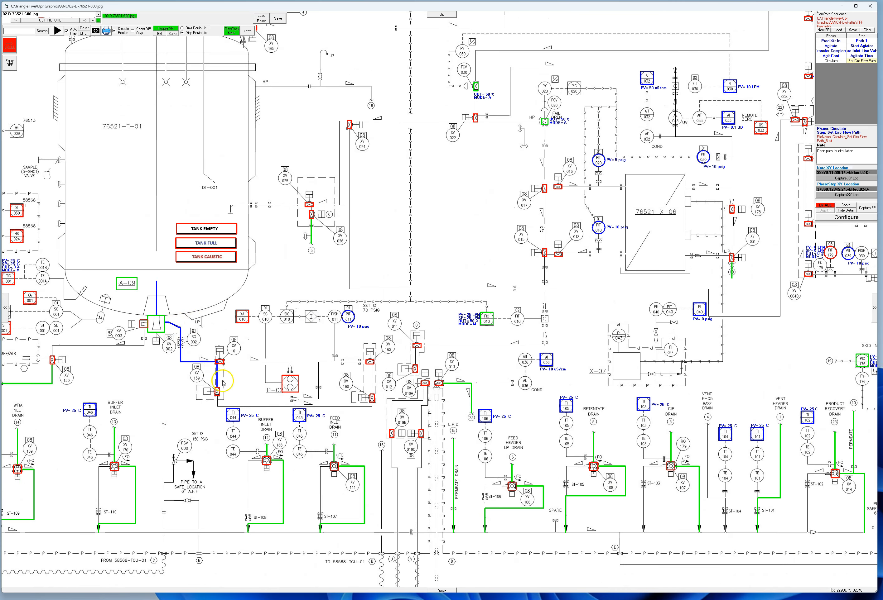
click(218, 361)
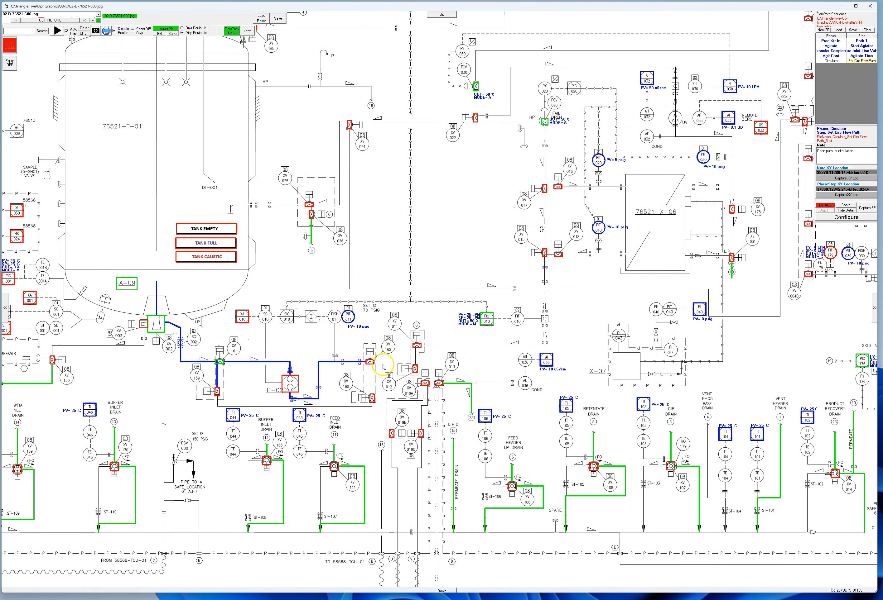
drag(371, 363, 371, 363)
click(414, 335)
click(546, 253)
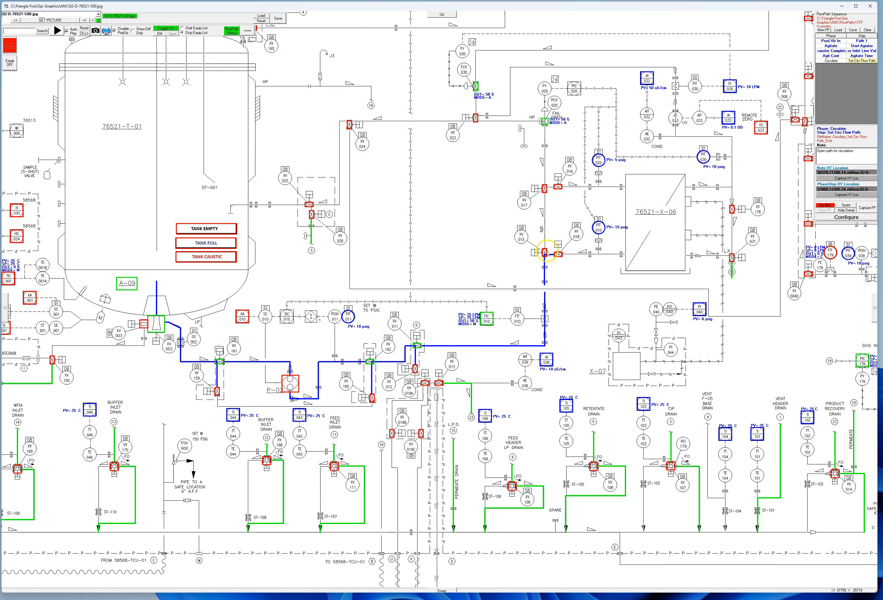
click(544, 188)
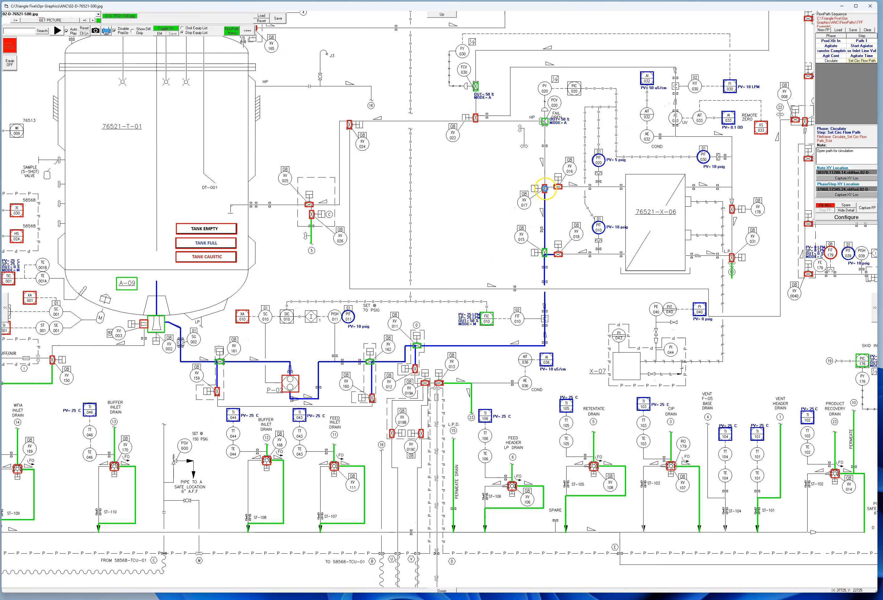
click(311, 206)
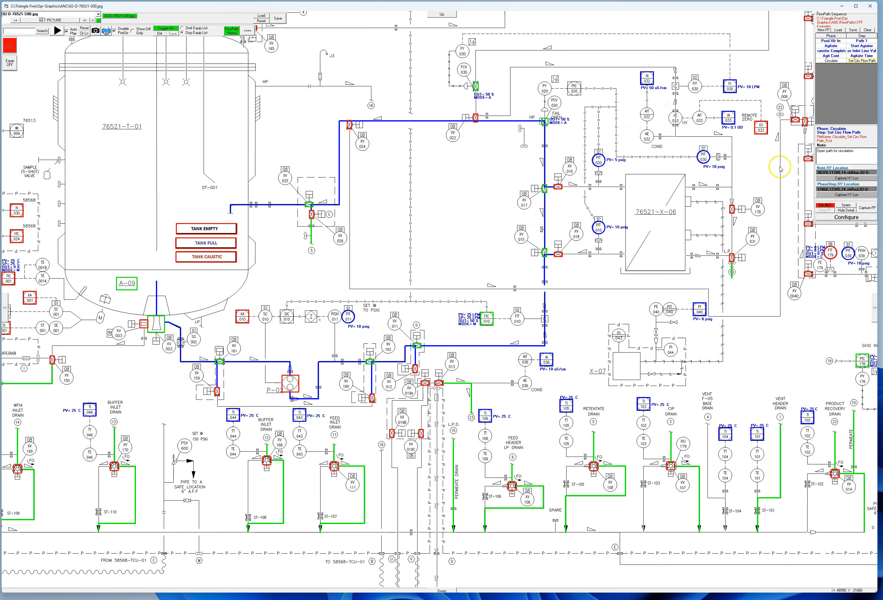
Capture the flow path for the Set Circ Flow Path step and dismiss the save message
click(858, 156)
click(860, 211)
click(867, 211)
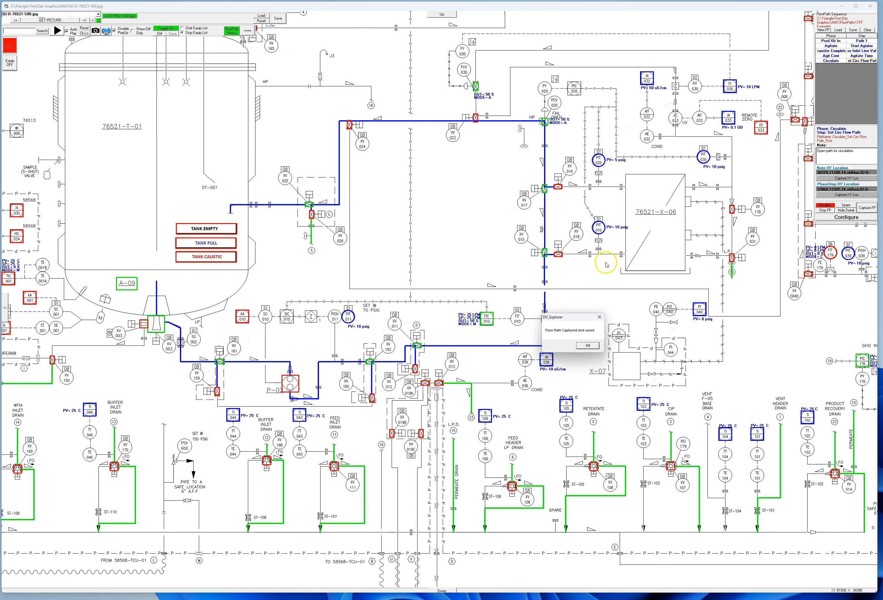
click(588, 346)
click(493, 318)
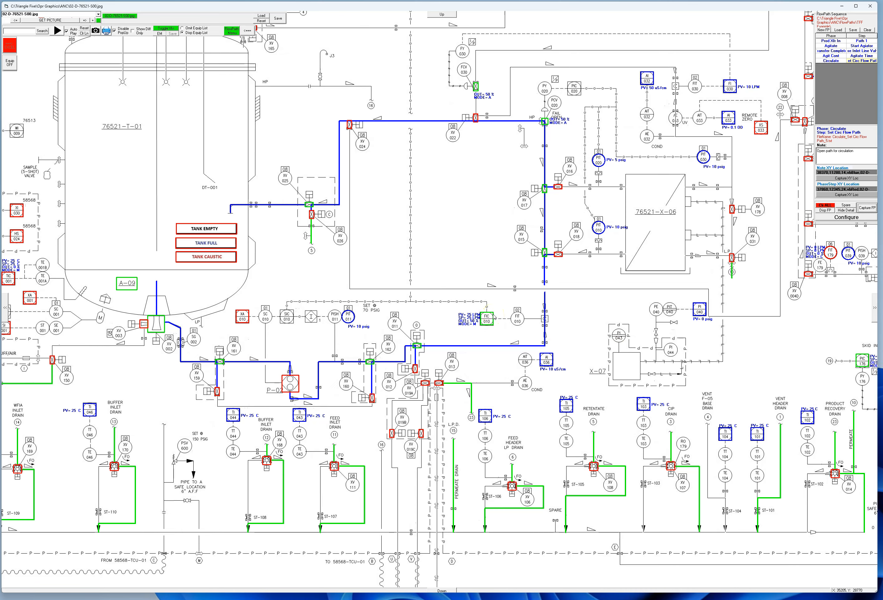
Insert a new path with phase PUMP and step Start Pump
right_click(862, 62)
click(874, 74)
click(831, 67)
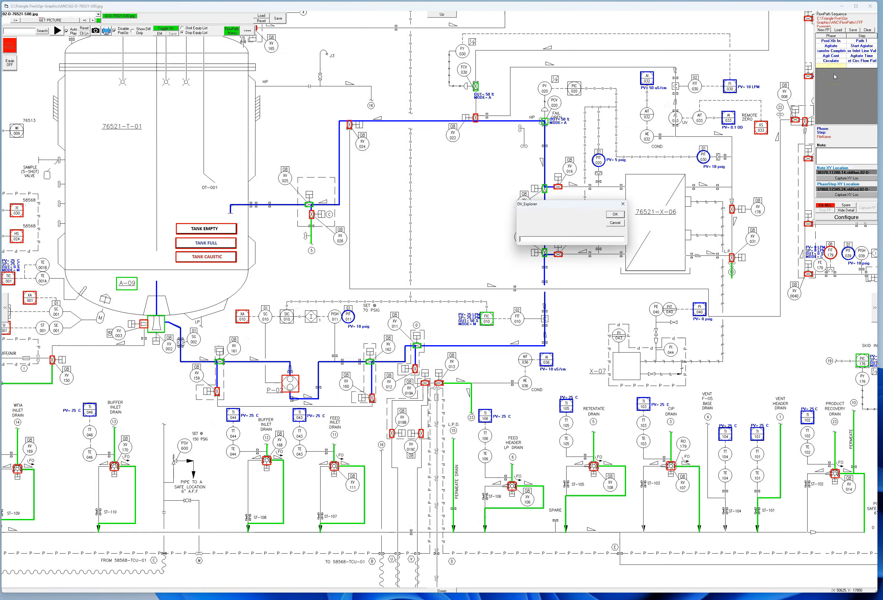
text(Start Pu)
text(PUMP)
click(614, 214)
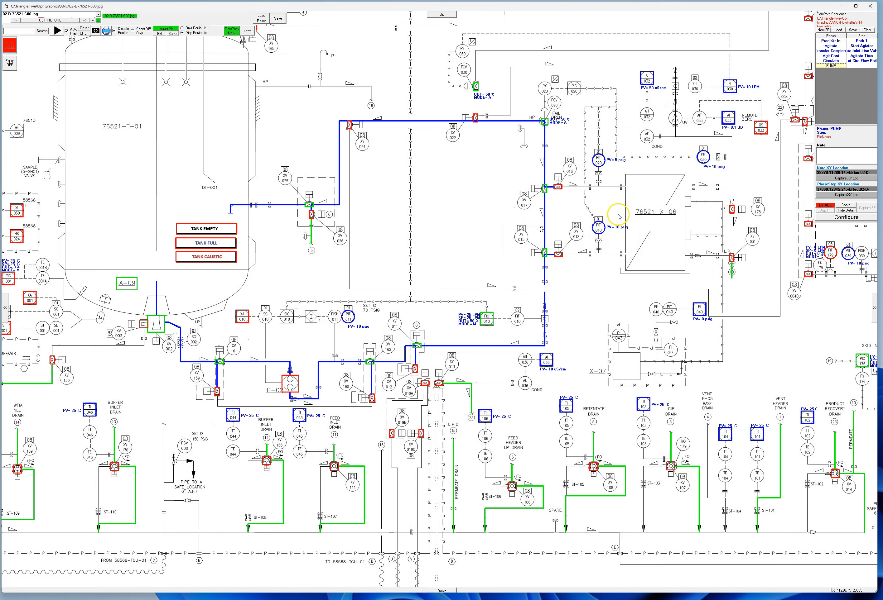
click(861, 66)
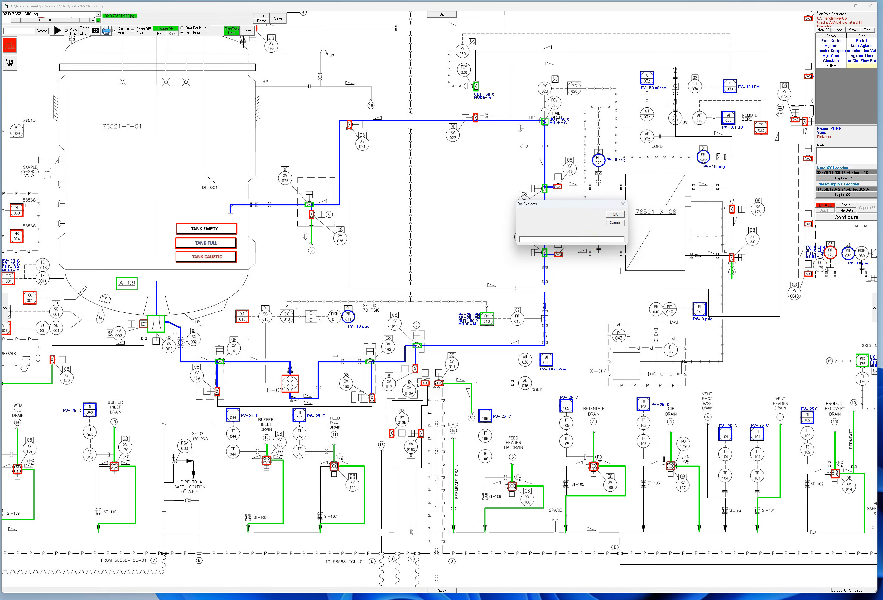
text(Start Pump)
click(615, 215)
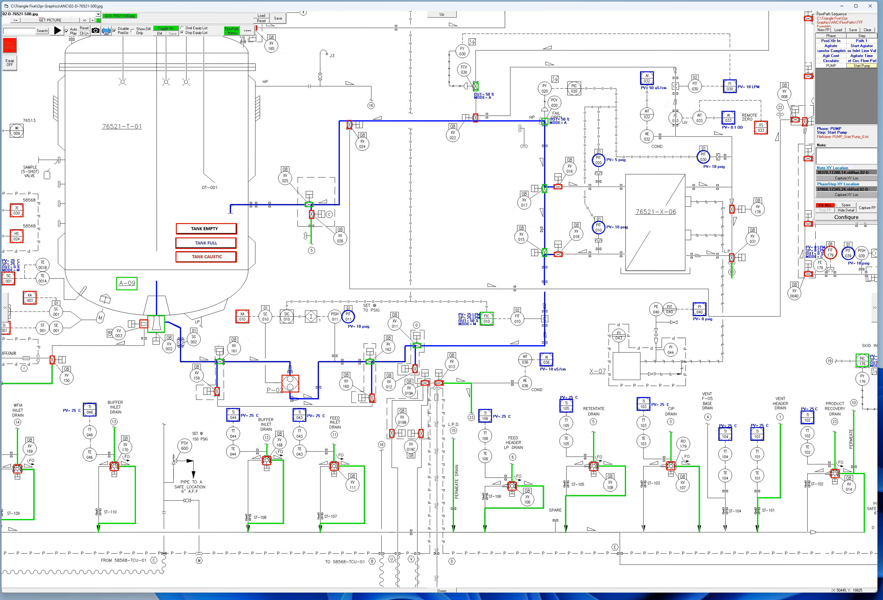
Turn on pump P-02, enter the note "Start pump and run for XX Minutes" and capture the Start Pump flow path
click(288, 387)
click(844, 156)
text(Start pump and run for XX Minutes)
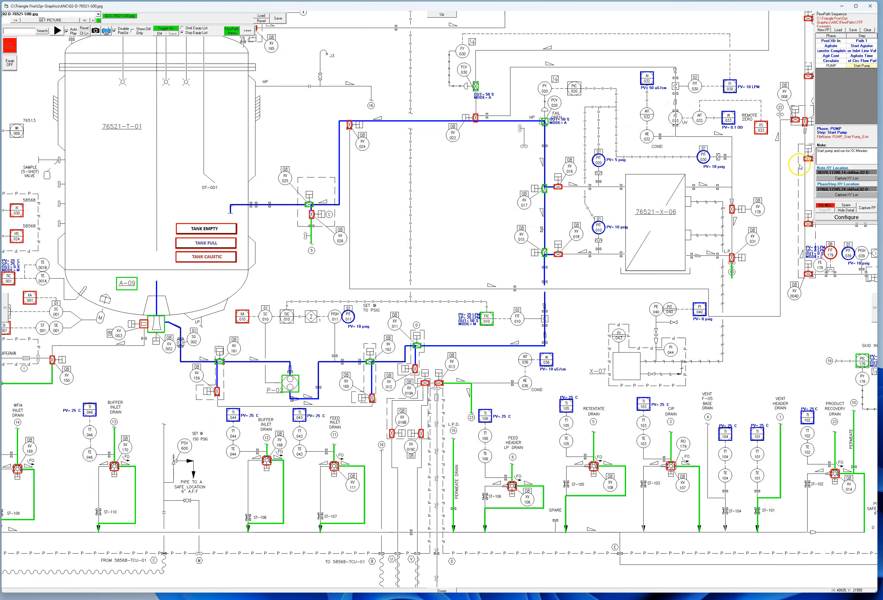
mouse_move(668, 241)
mouse_down()
mouse_move(660, 236)
mouse_move(626, 381)
mouse_up()
click(866, 207)
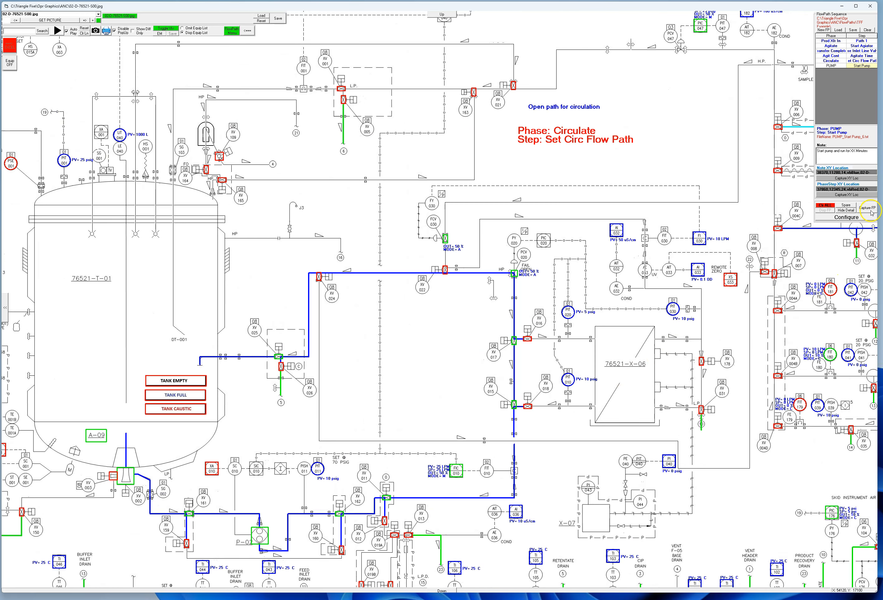
click(587, 346)
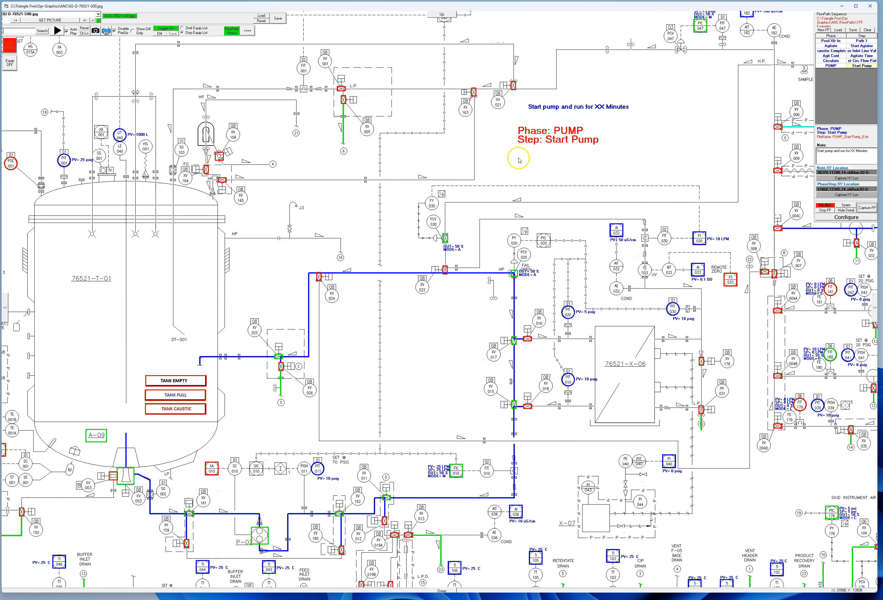
Activate the TRANSFER destination at the end of the outgoing SS line
drag(361, 398, 520, 305)
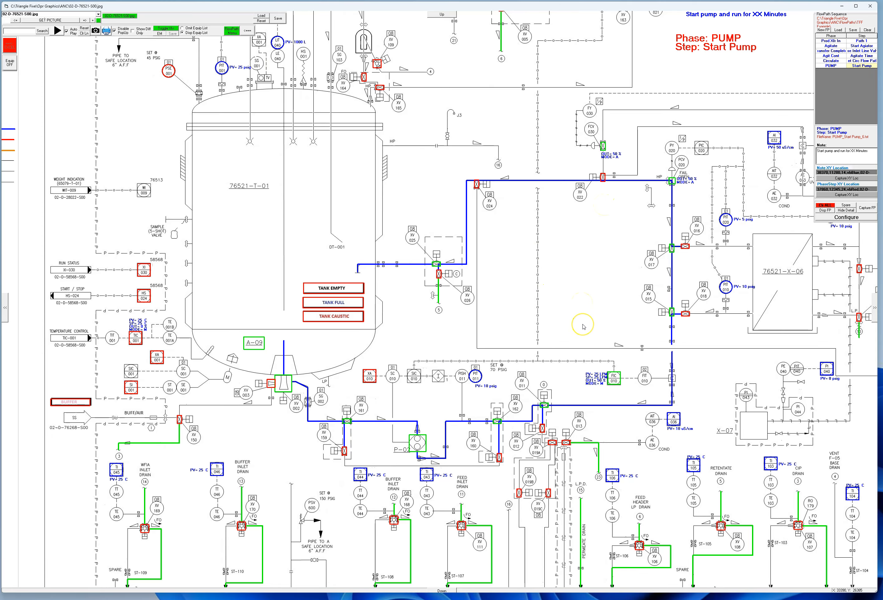
mouse_move(588, 353)
mouse_down()
mouse_move(384, 135)
mouse_move(352, 141)
mouse_up()
drag(564, 439, 391, 433)
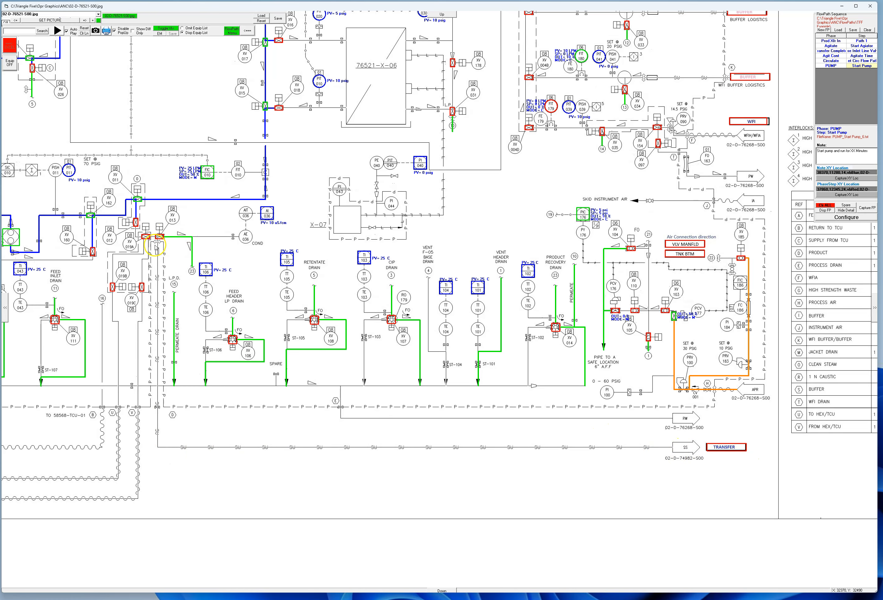
scroll(716, 448, up, 1)
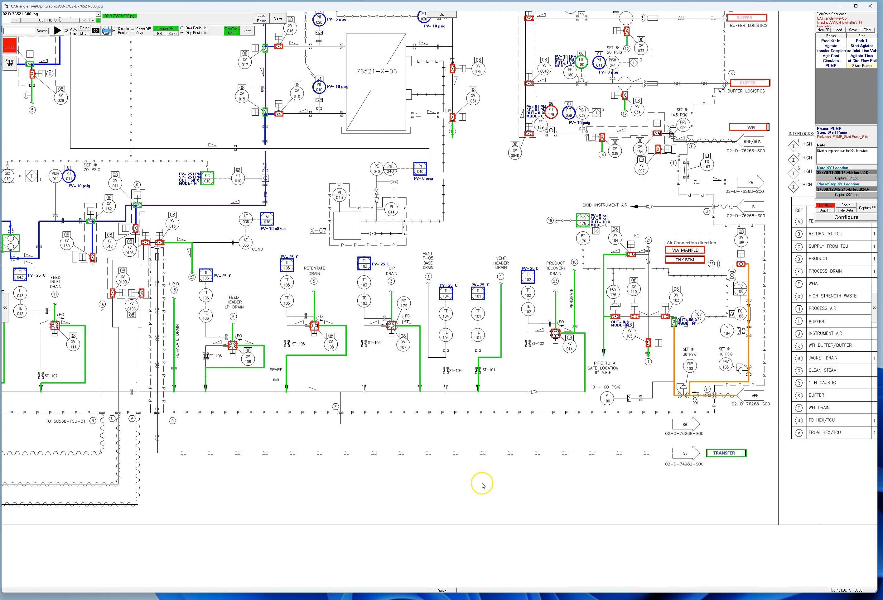
drag(482, 483, 657, 498)
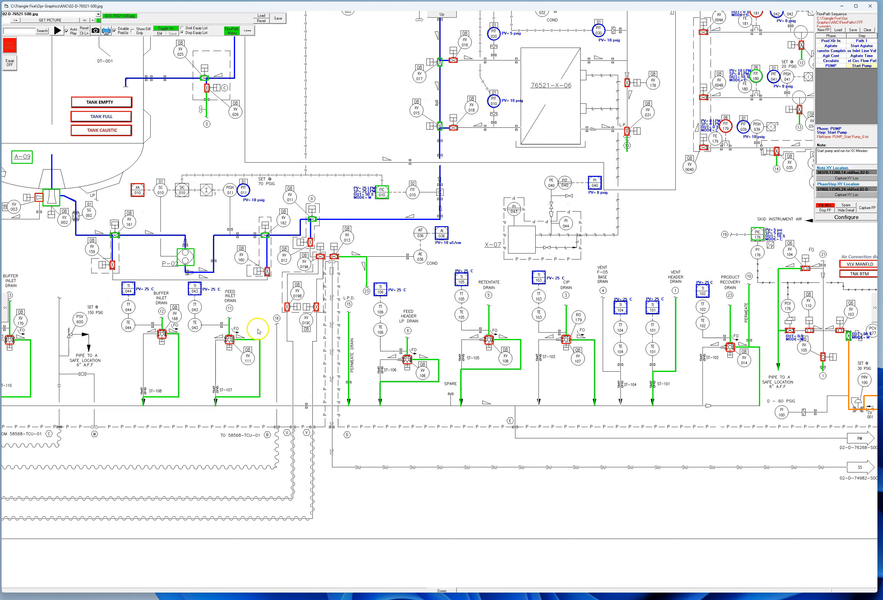
drag(255, 311, 331, 367)
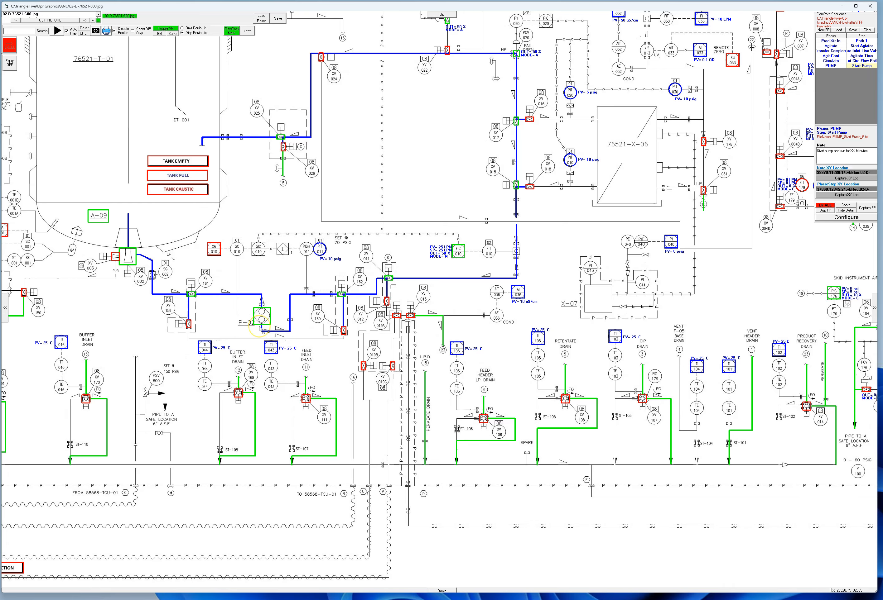
Insert a new path with phase Transfer Out and step Use BYP Line
click(723, 173)
right_click(861, 66)
click(875, 80)
click(832, 71)
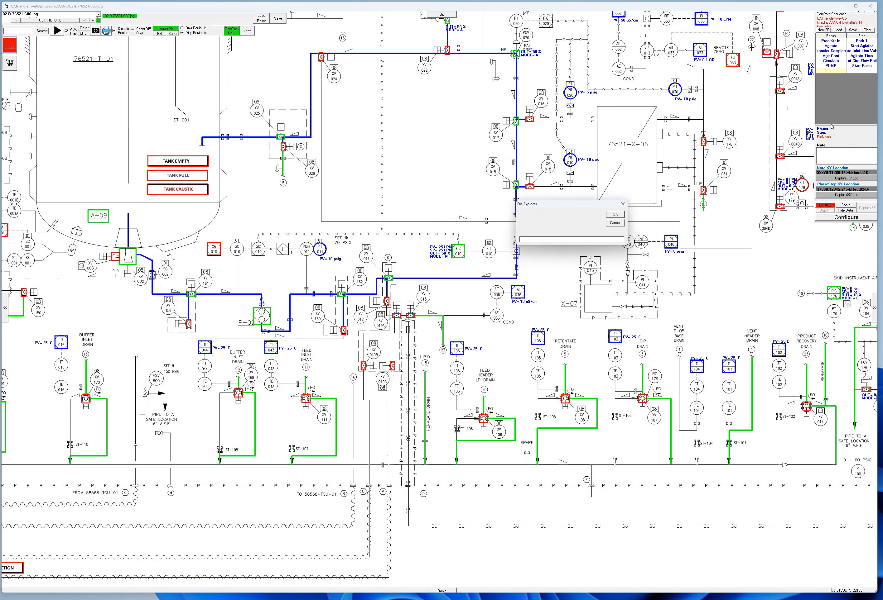
text(Transfer Out)
click(613, 215)
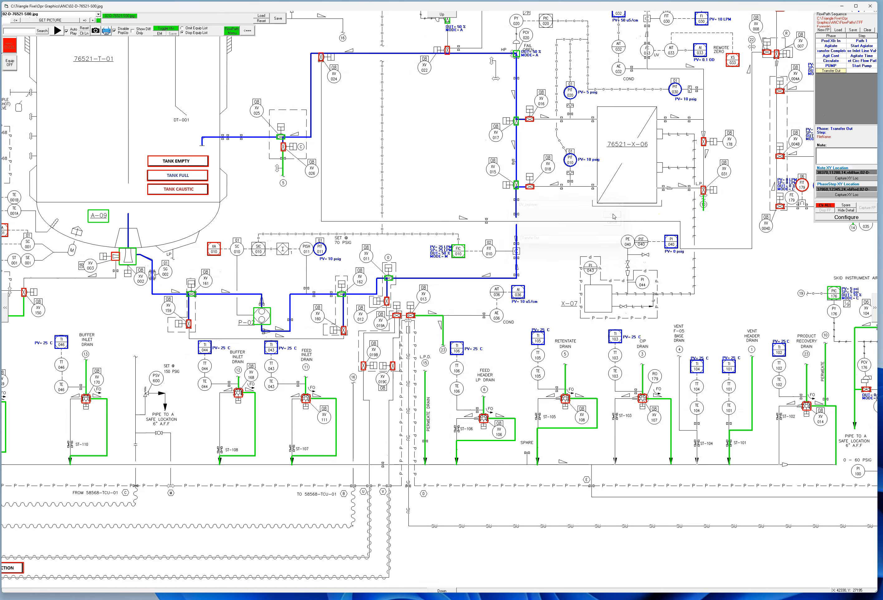
click(863, 73)
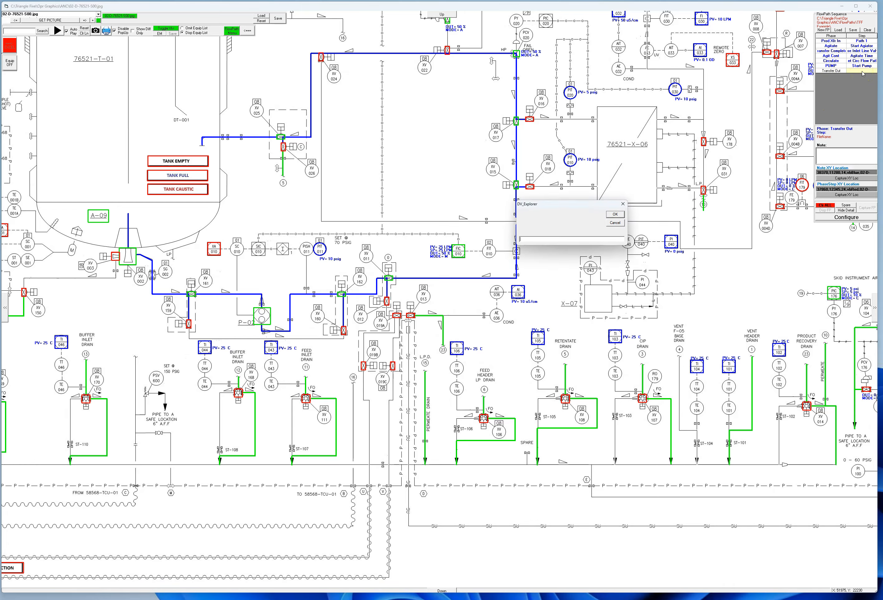
text(Use BYP Line)
click(614, 213)
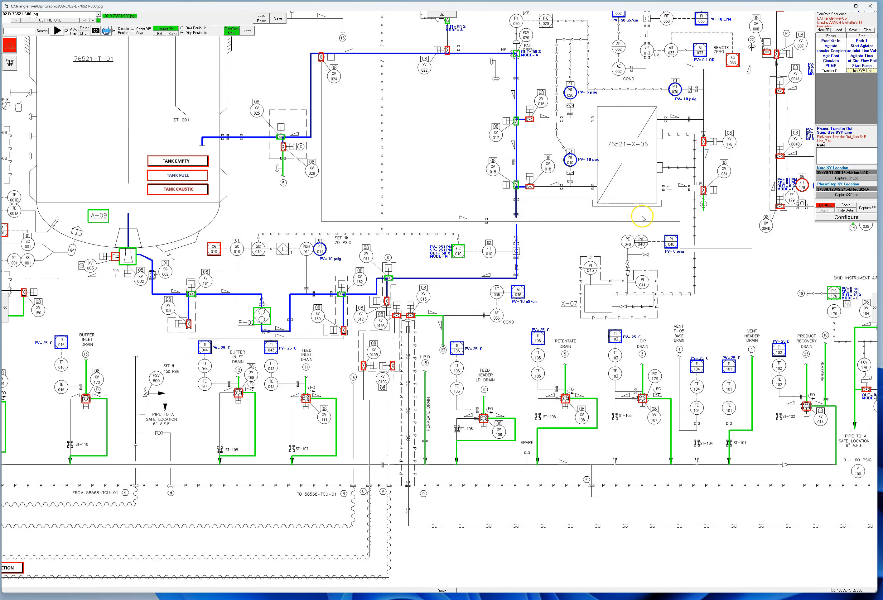
Turn off pump P-02 and enter the note "Transfer Product out to downstream vessel" for the Use BYP Line step
click(261, 318)
click(823, 153)
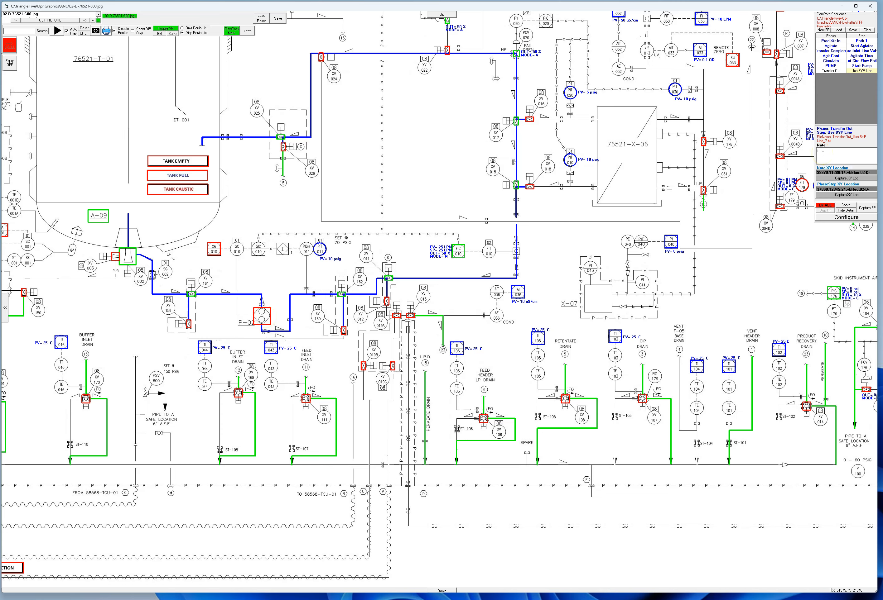
text(Transfer Product out to downstream vessel)
Line up the pump bypass to the transfer line: open XV-159, XV-160, XV-012 and XV-019A, and close XV-161, XV-162 and XV-011
click(189, 325)
click(191, 294)
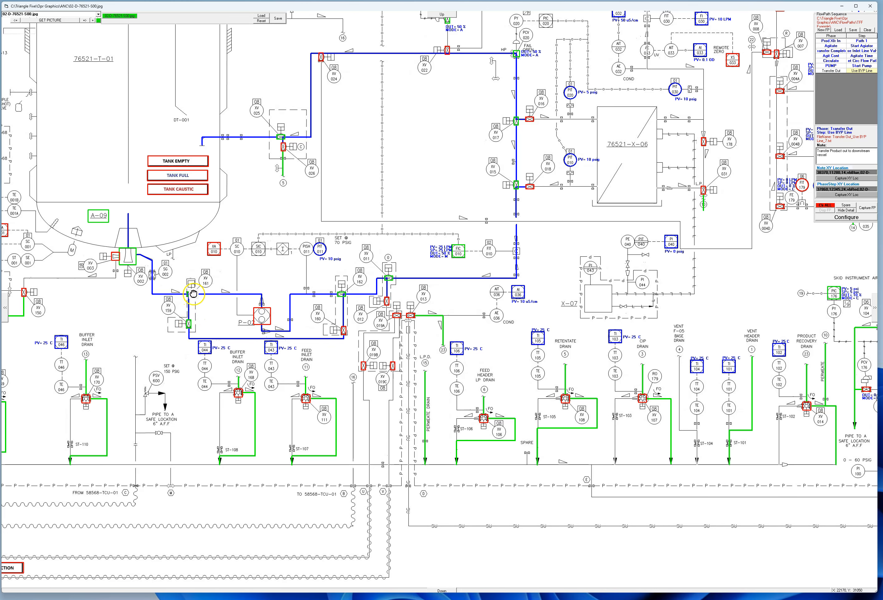
click(341, 294)
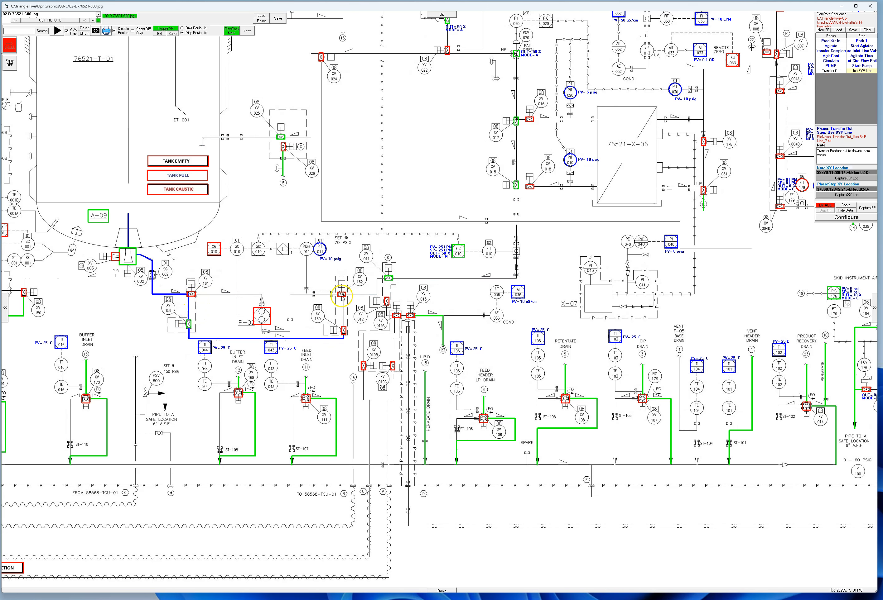
click(371, 260)
click(344, 331)
click(386, 302)
click(397, 315)
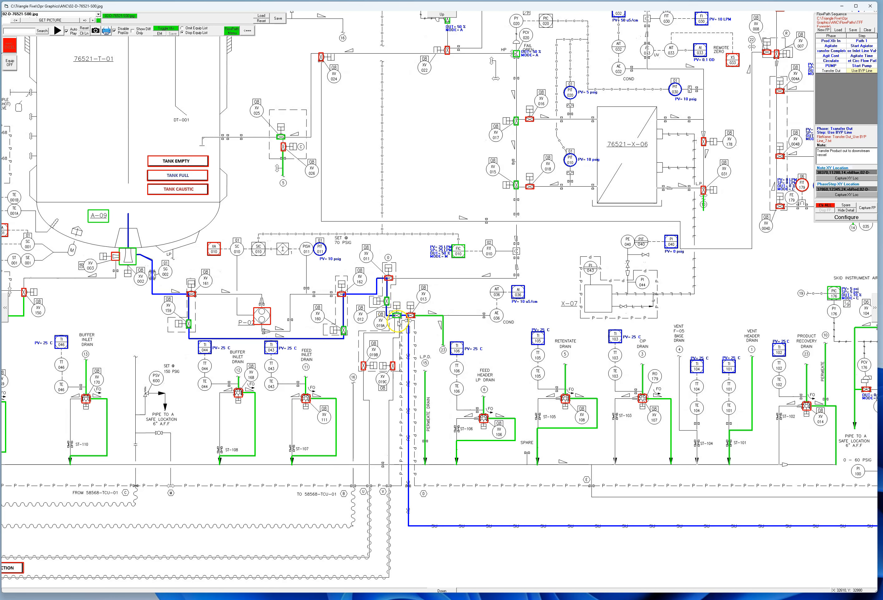
Check the transfer line's flow by switching the TRANSFER destination off and back on
drag(807, 551, 494, 507)
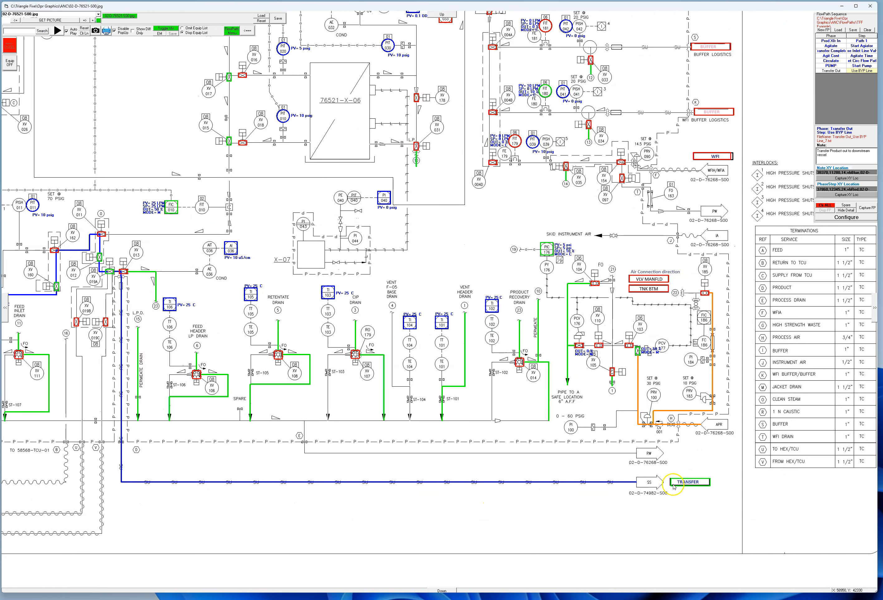
click(691, 482)
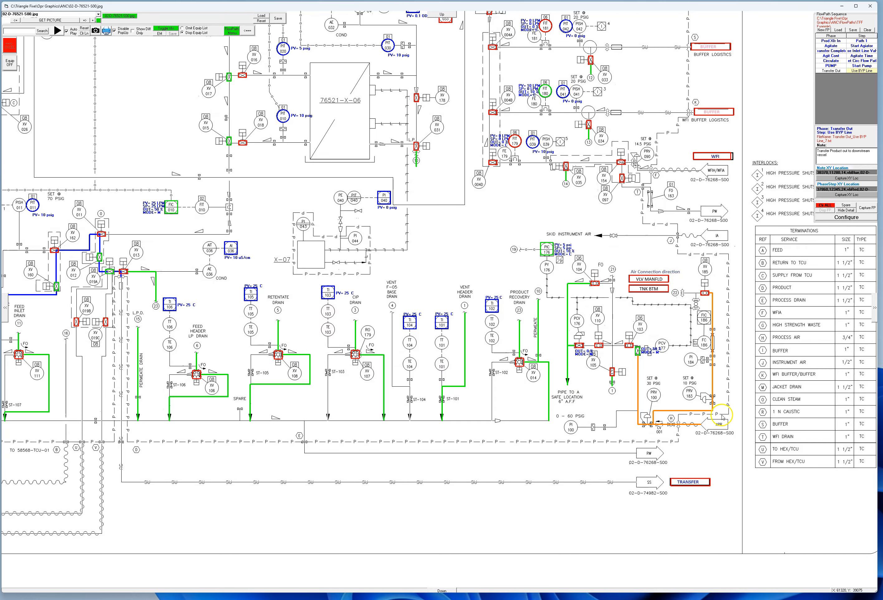
click(694, 483)
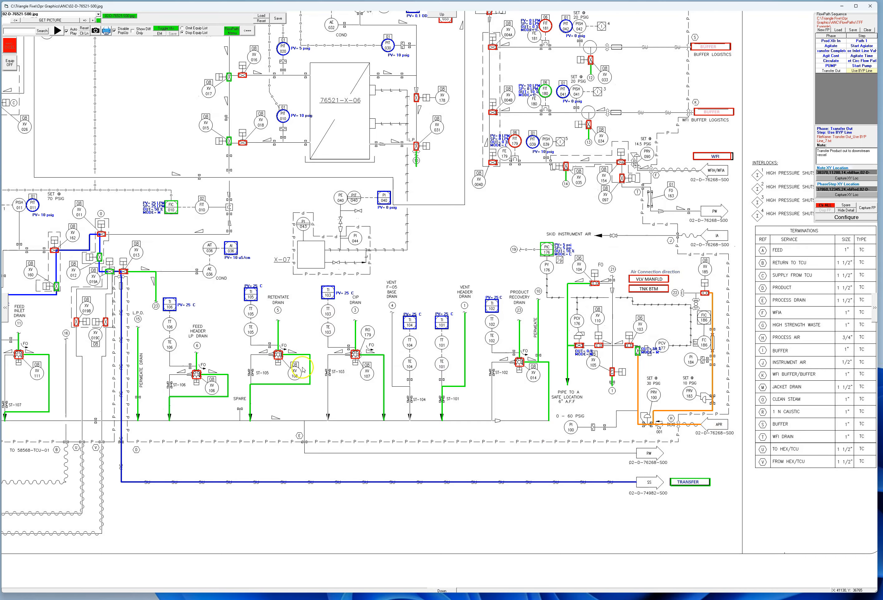
drag(214, 303, 499, 333)
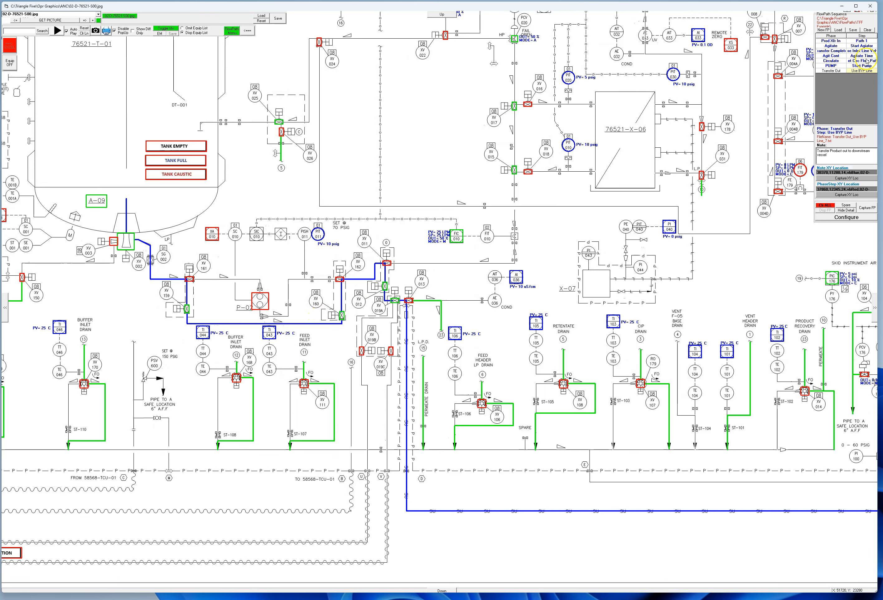
Capture the flow path for the Use BYP Line step and dismiss the save message
drag(259, 181, 360, 281)
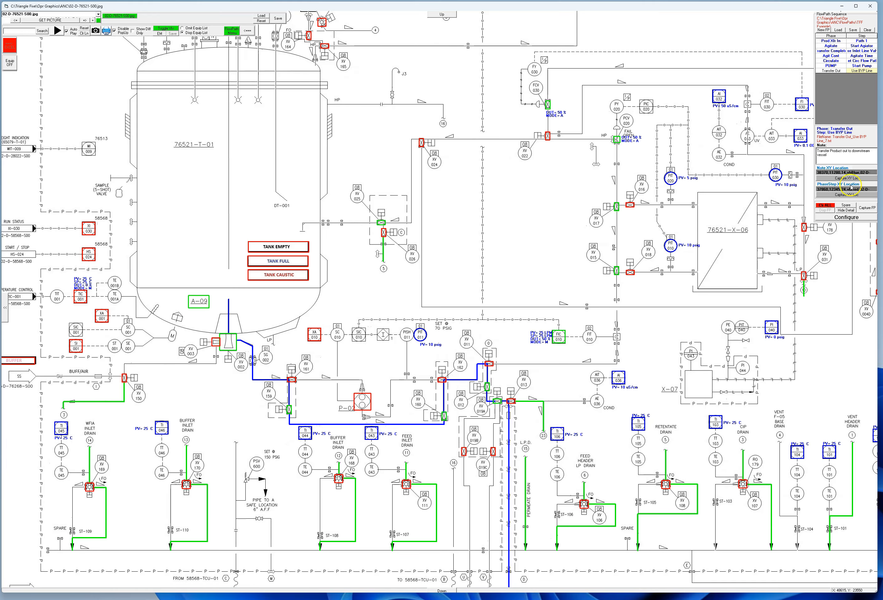
click(864, 210)
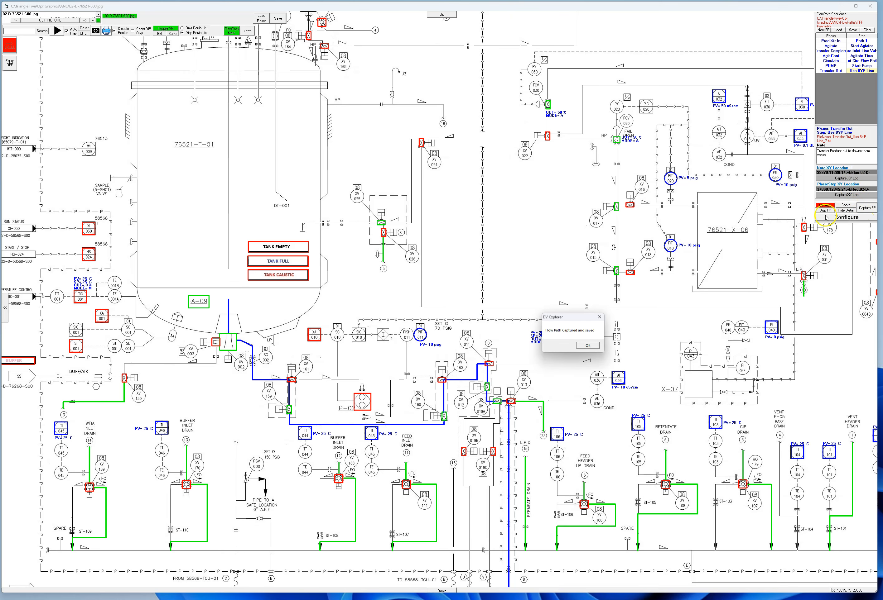
click(587, 346)
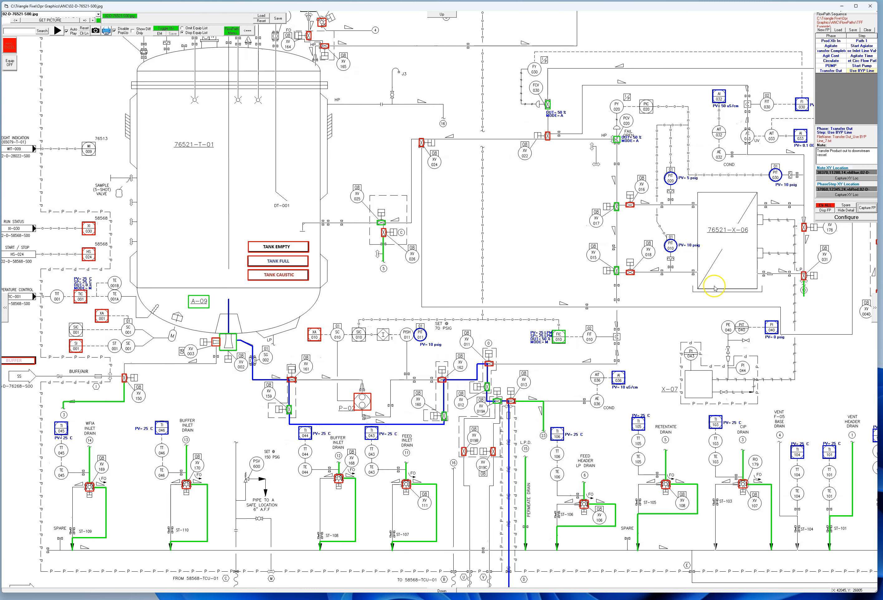
Insert a new phase row below Transfer Out in the flow path sequence and name it XFR Done
right_click(848, 71)
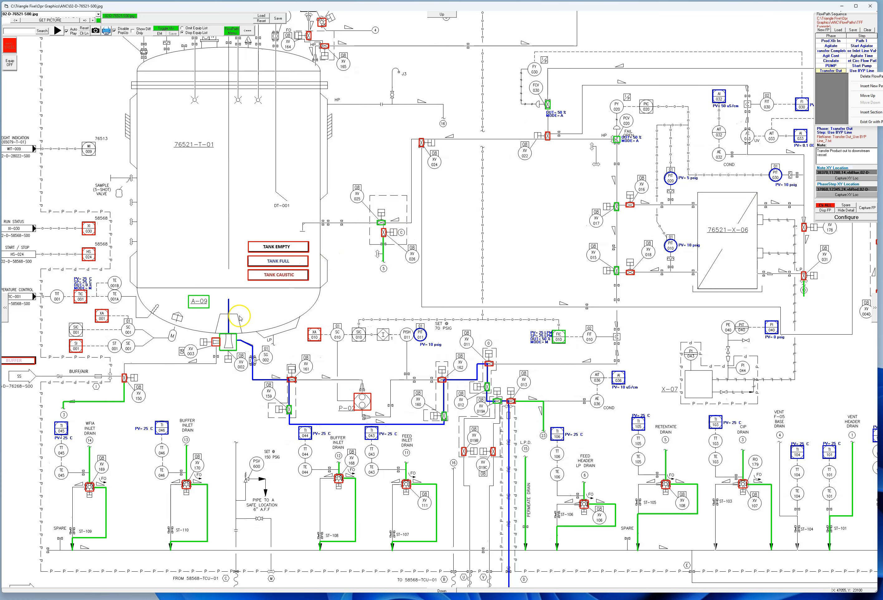
click(875, 87)
click(836, 76)
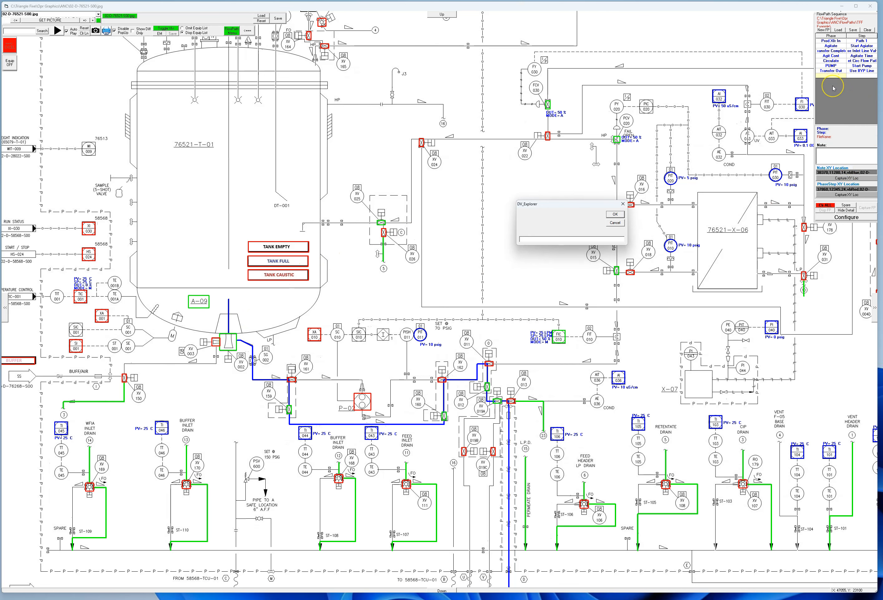
text(Transfer Comp)
key(BackSpace)
key(BackSpace)
text(XFR)
click(620, 216)
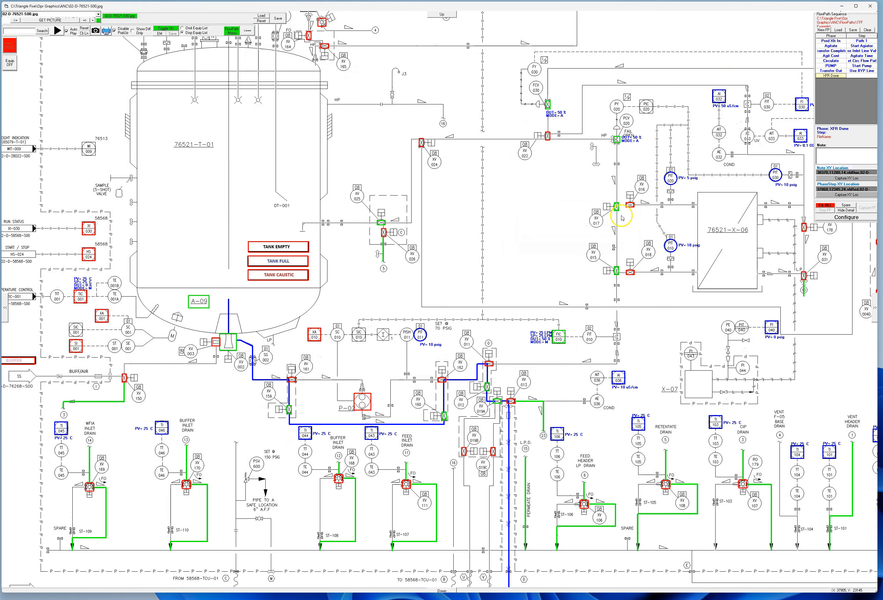
Name the XFR Done phase's step Complete and enter the note "Transfer till tank Empty. Close valves and stop Agitator"
click(860, 77)
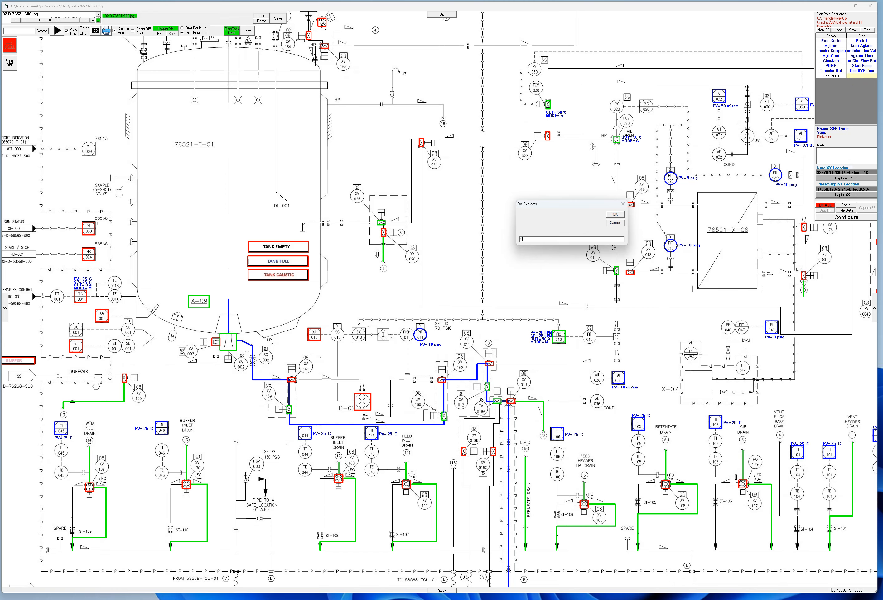
text(ete)
click(615, 215)
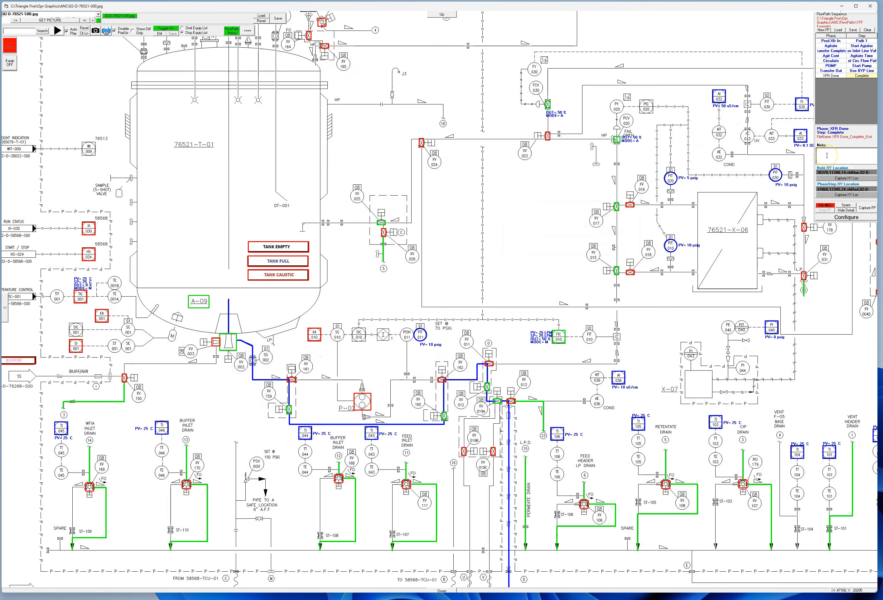
text(Transfer till tank Empty.  Close valves)
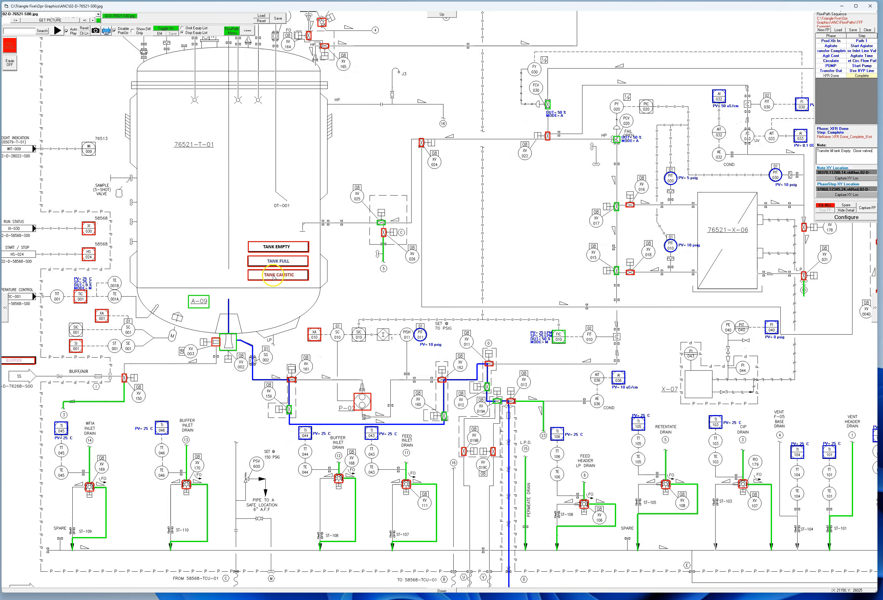
text(and stop Agitato)
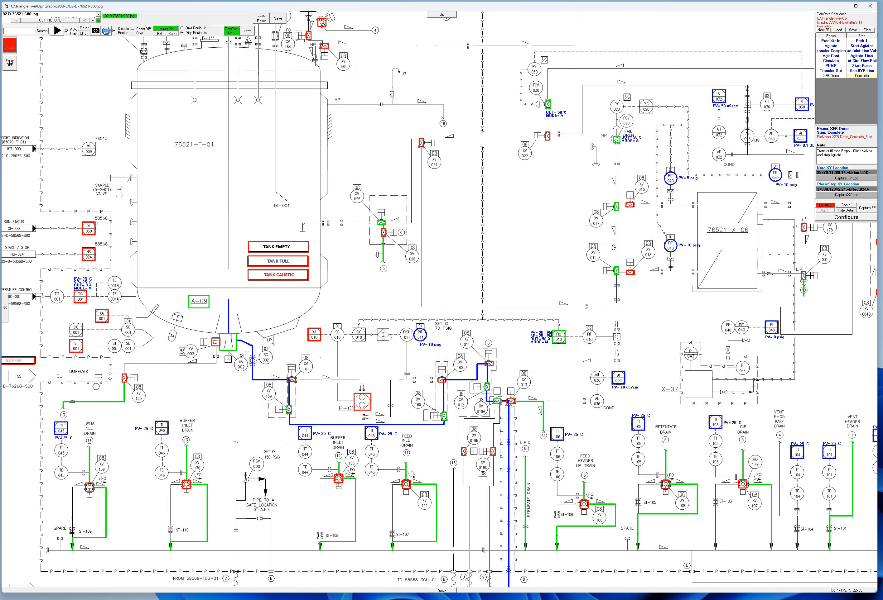
text(r)
Stop agitator A-09 and close XV-159, XV-160, XV-012, XV-019A and the outlet valve beneath tank 76521-T-01
click(278, 246)
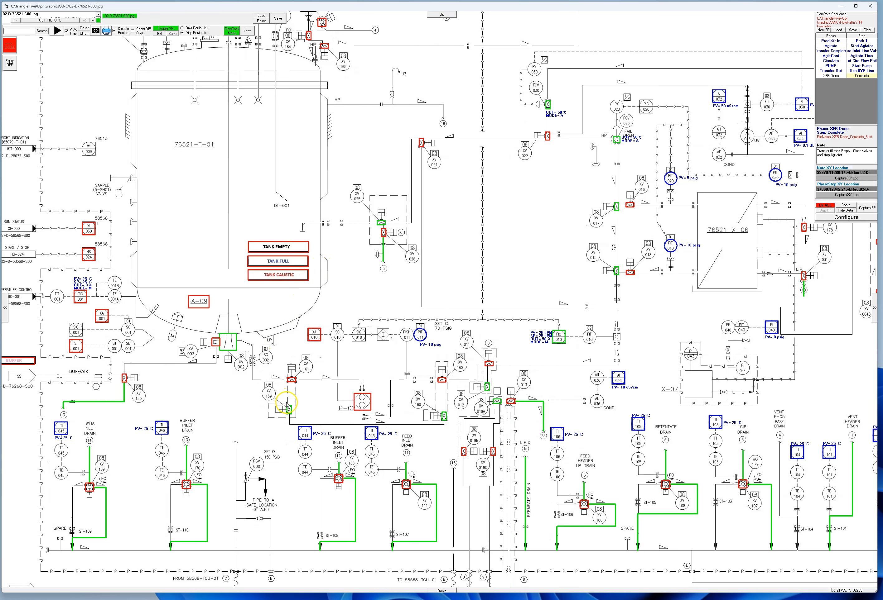
click(289, 410)
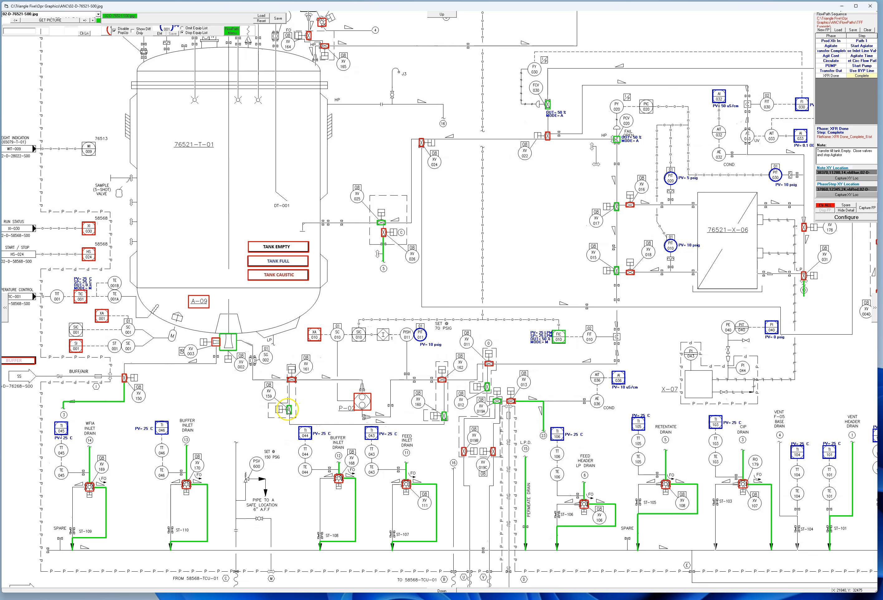
click(443, 416)
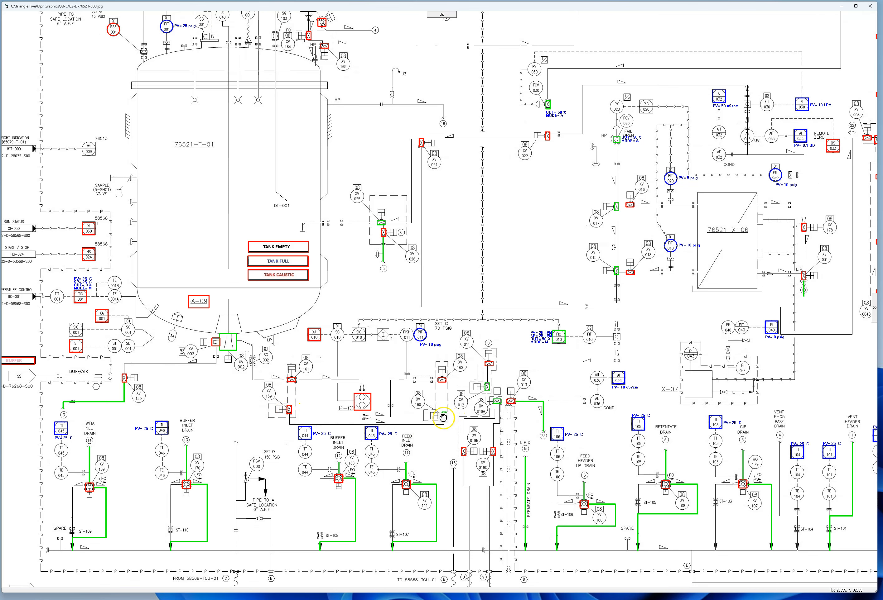
click(488, 388)
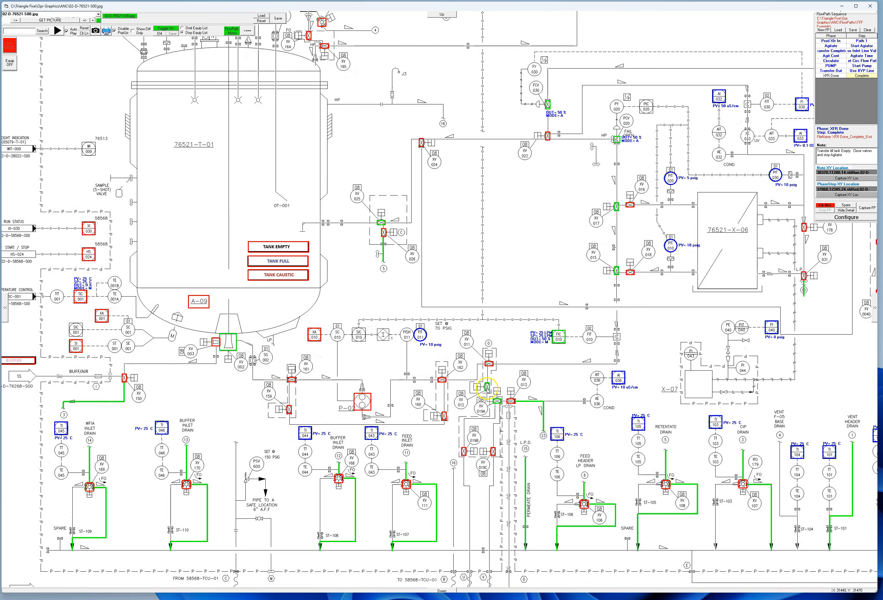
click(496, 401)
click(230, 338)
Capture the flow path for the XFR Done Complete step and switch the sequence from configuration to View Only mode
click(872, 212)
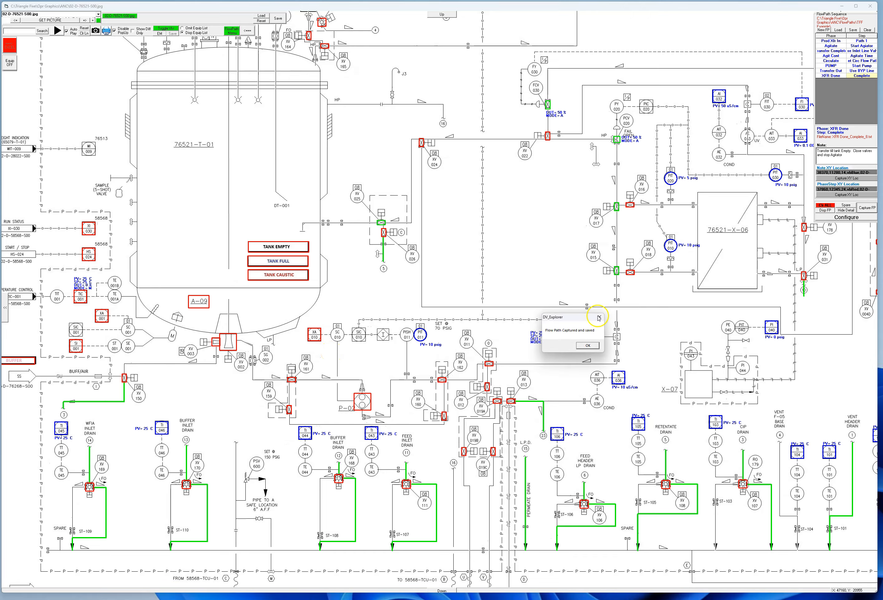
click(588, 346)
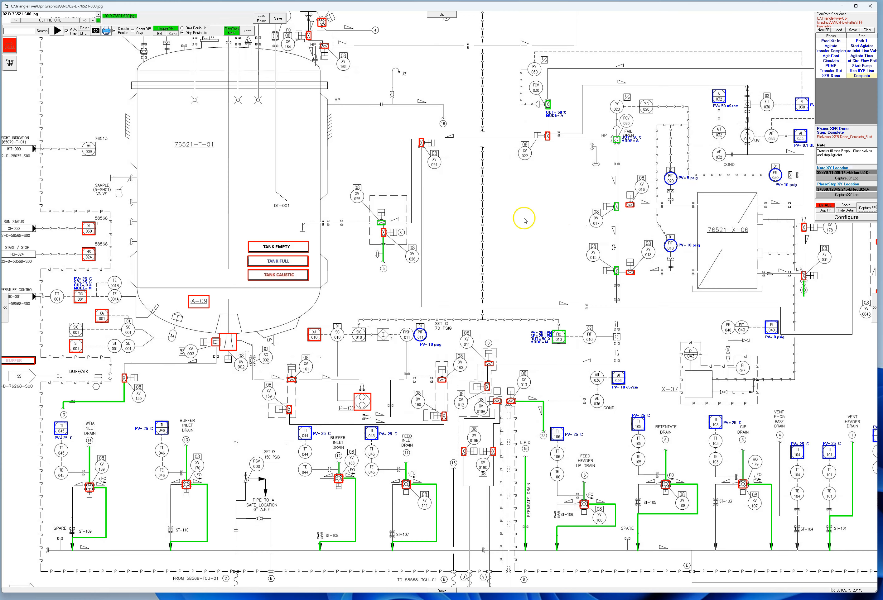
click(828, 219)
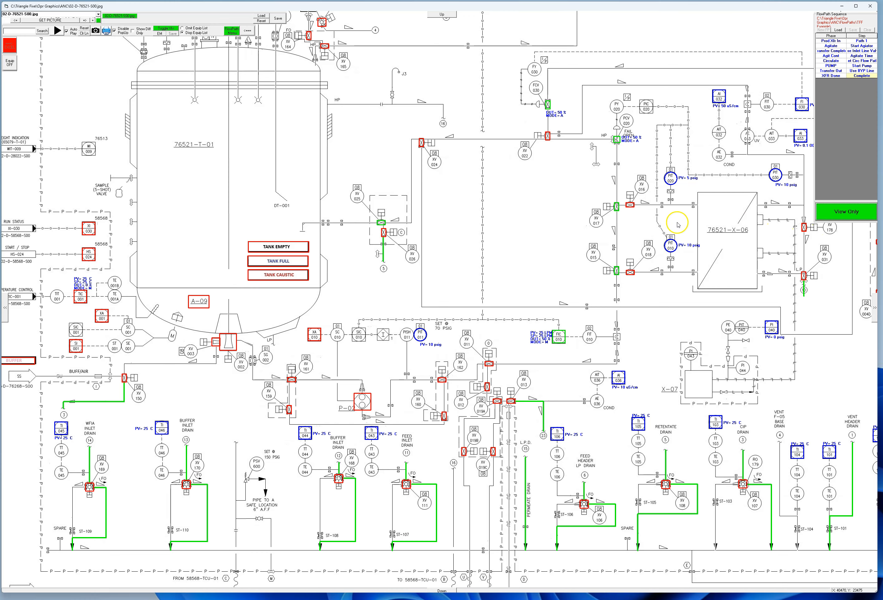
Review the captured line-ups and notes of the Prod Xfr In, Agitate, Transfer Complete and Agit Cont phases on the drawing
drag(517, 212, 408, 370)
drag(703, 142, 607, 228)
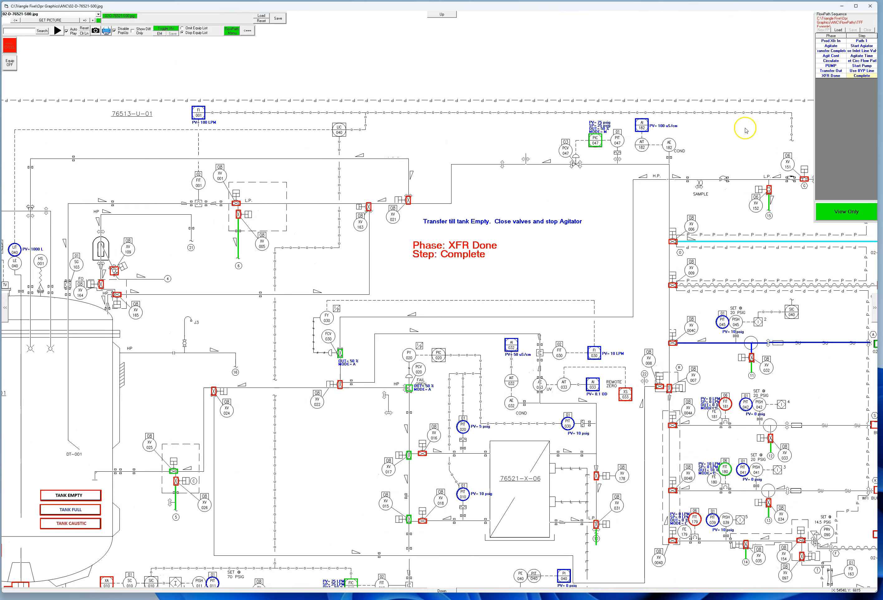
click(831, 41)
drag(577, 246, 590, 202)
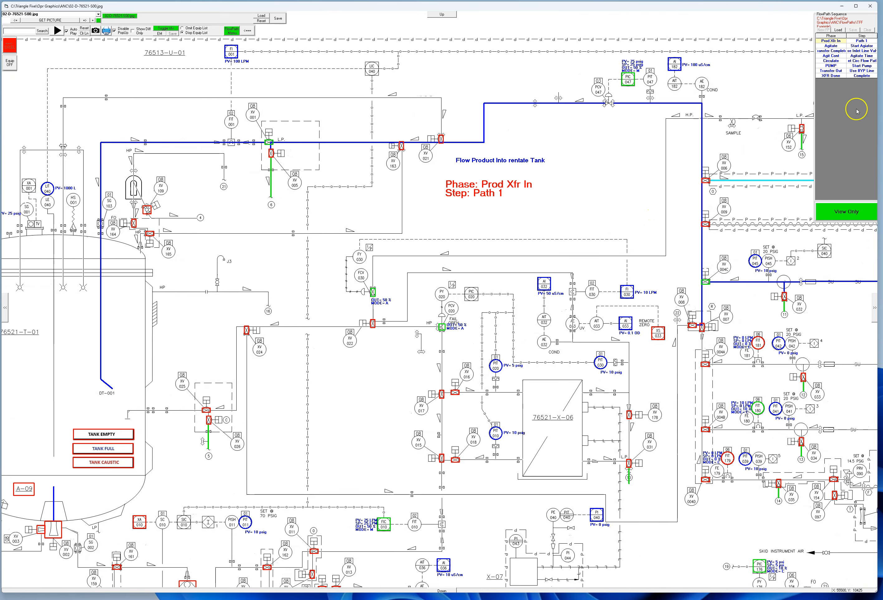
drag(534, 256, 497, 271)
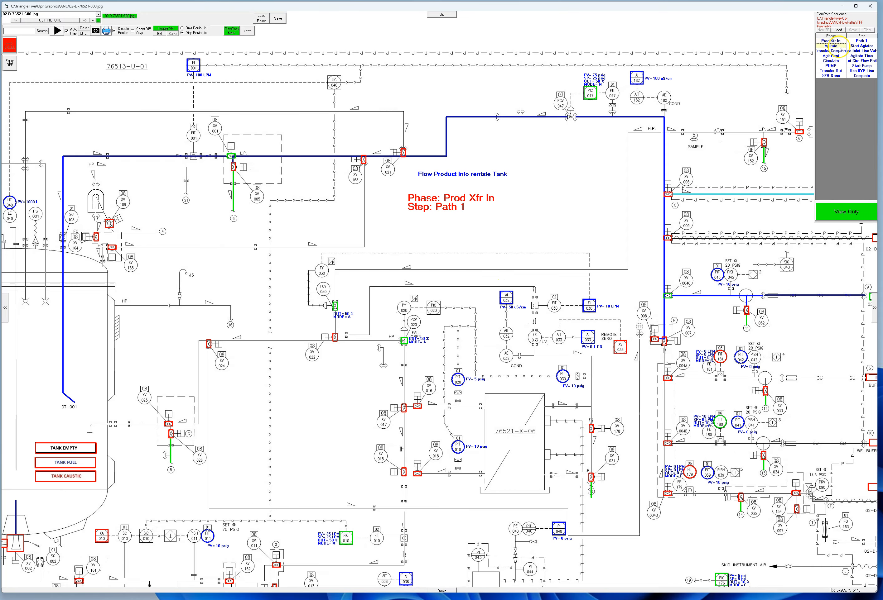
click(839, 46)
drag(434, 301, 670, 206)
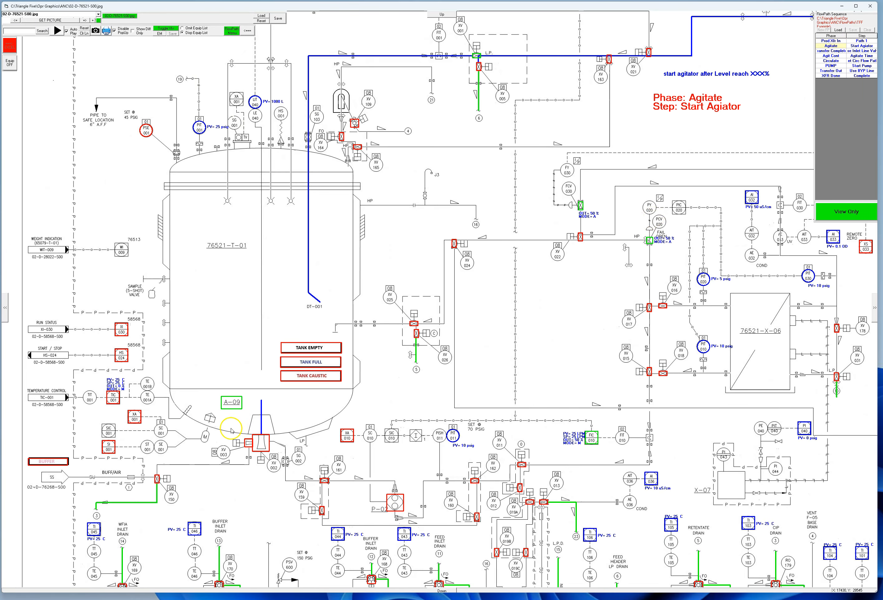
click(831, 50)
drag(719, 118, 573, 49)
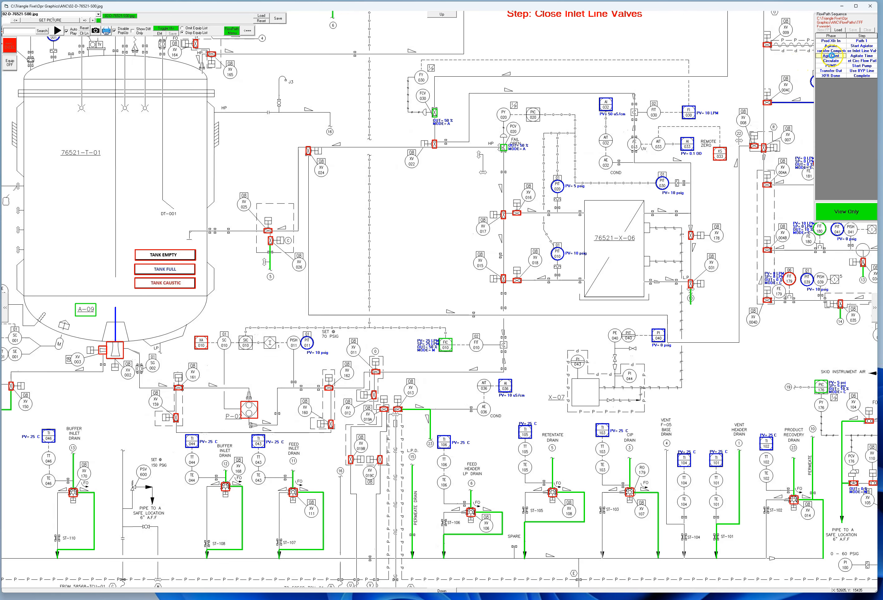
click(831, 55)
drag(433, 232, 436, 350)
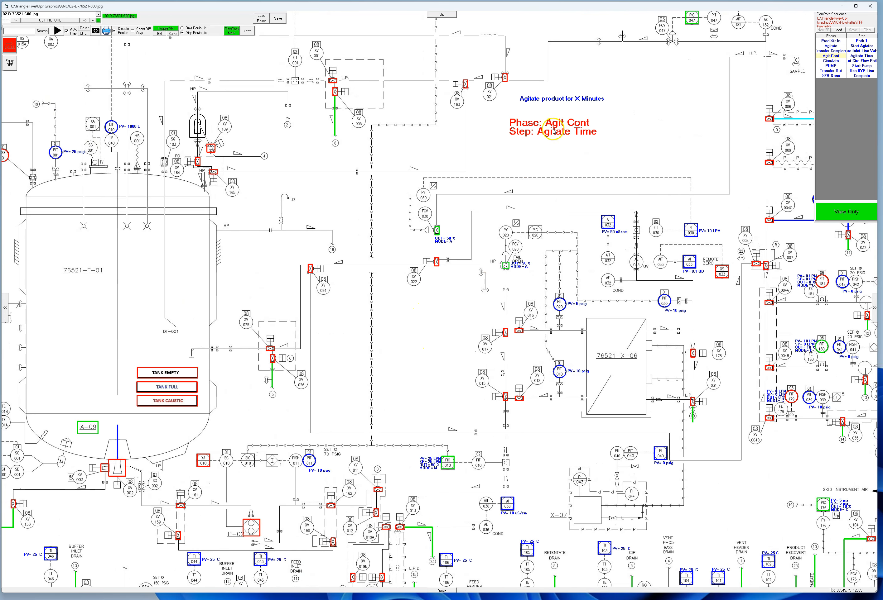
Review the captured line-ups of the Circulate, PUMP, Transfer Out and XFR Done phases on the drawing
click(830, 60)
drag(441, 329, 611, 238)
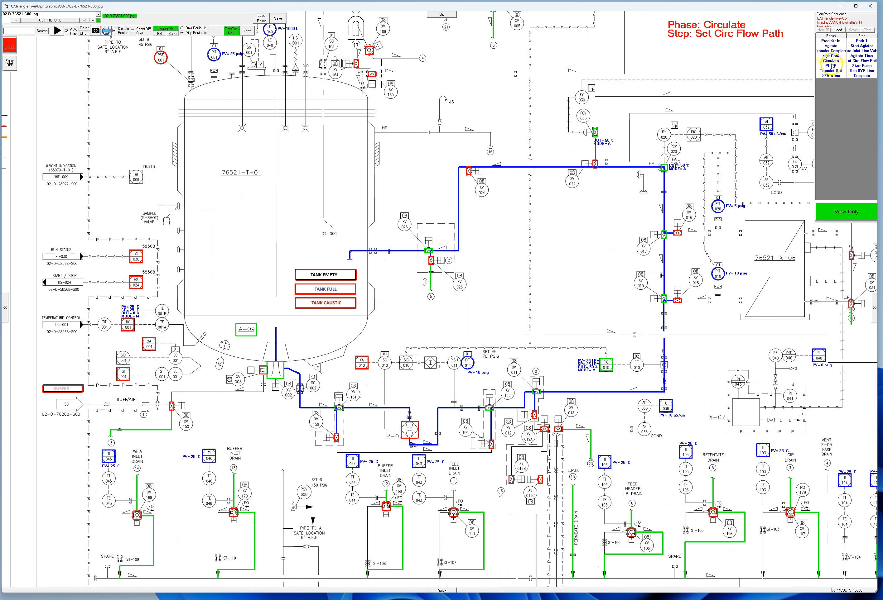
click(830, 65)
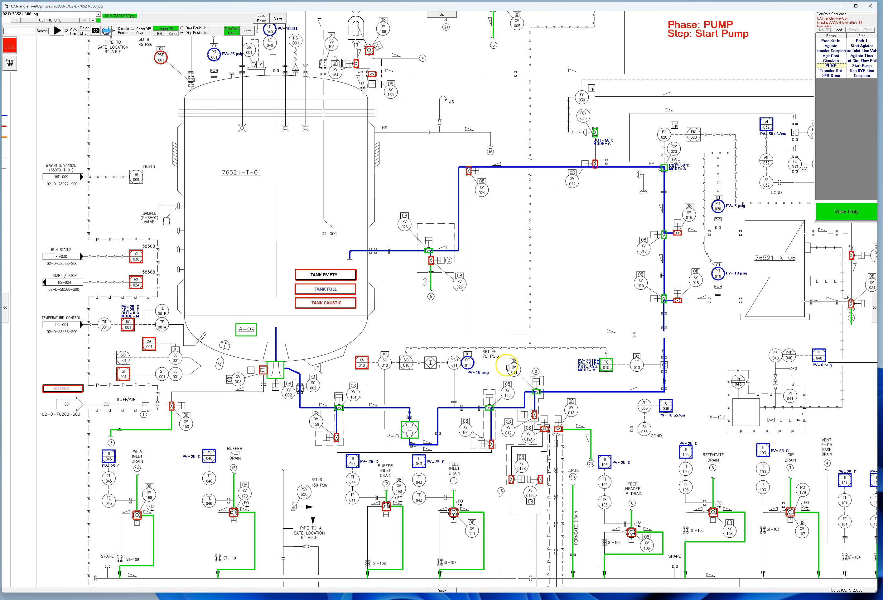
click(835, 71)
drag(517, 312, 439, 298)
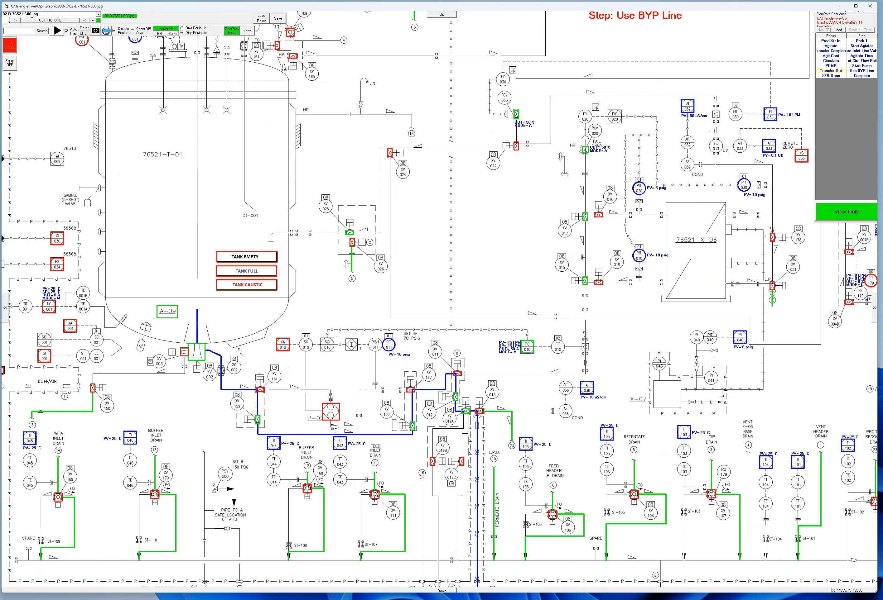
click(830, 76)
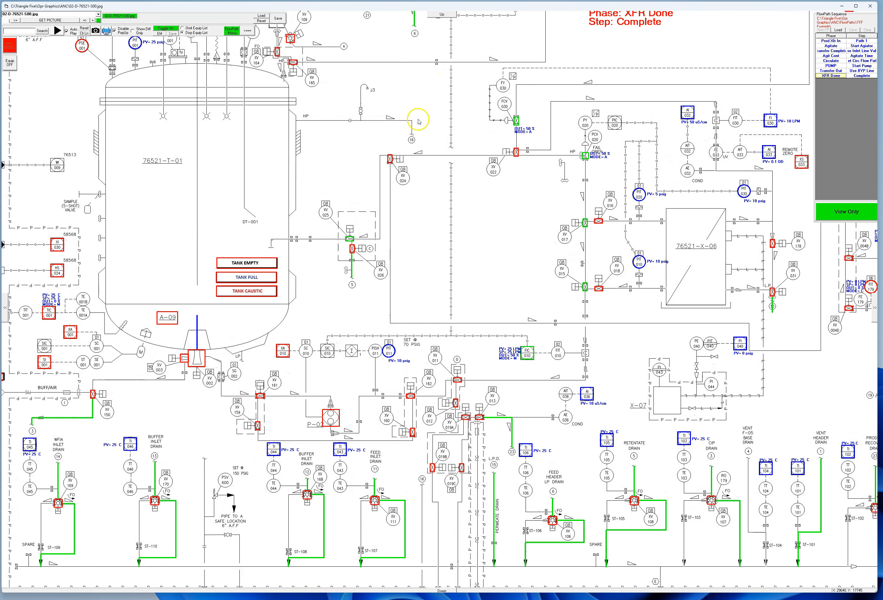
drag(418, 118, 495, 217)
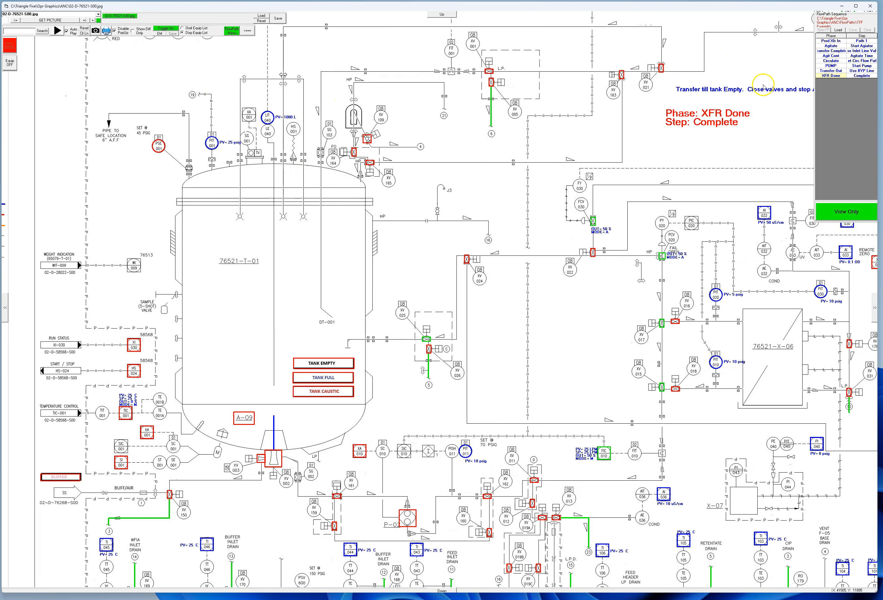
Display the Prod Xfr In phase, then reset and replay the drawing's equipment states with Show Diff Only turned on
click(830, 41)
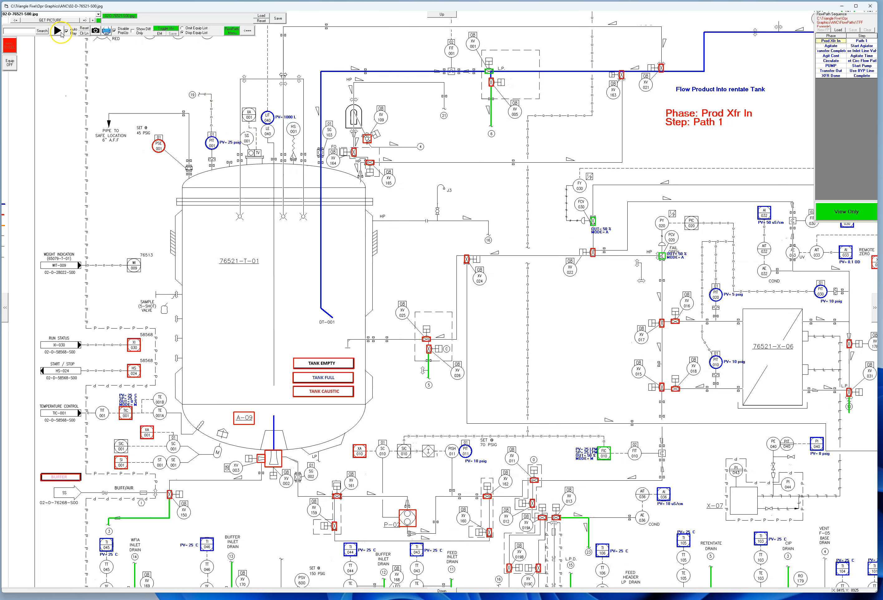
click(84, 29)
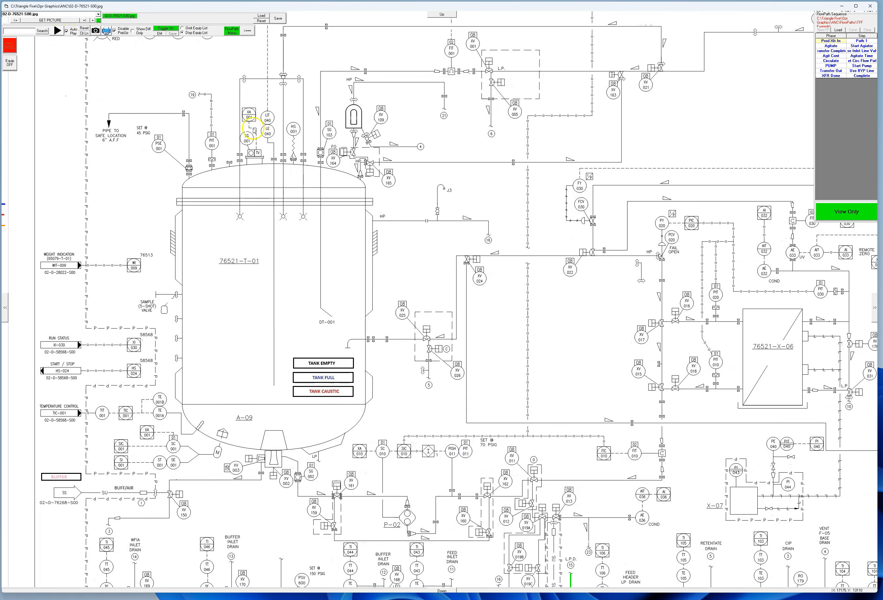
drag(410, 104, 397, 180)
click(60, 32)
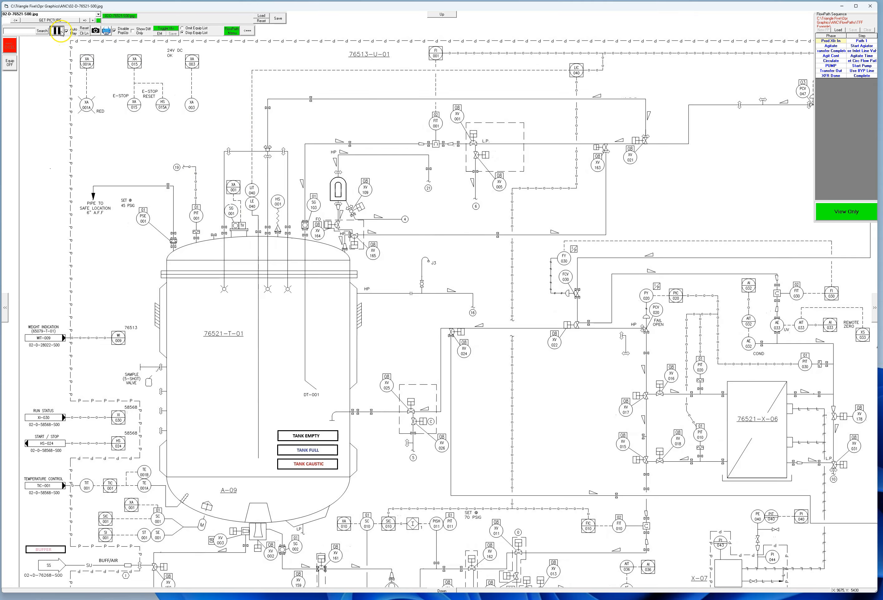
click(133, 31)
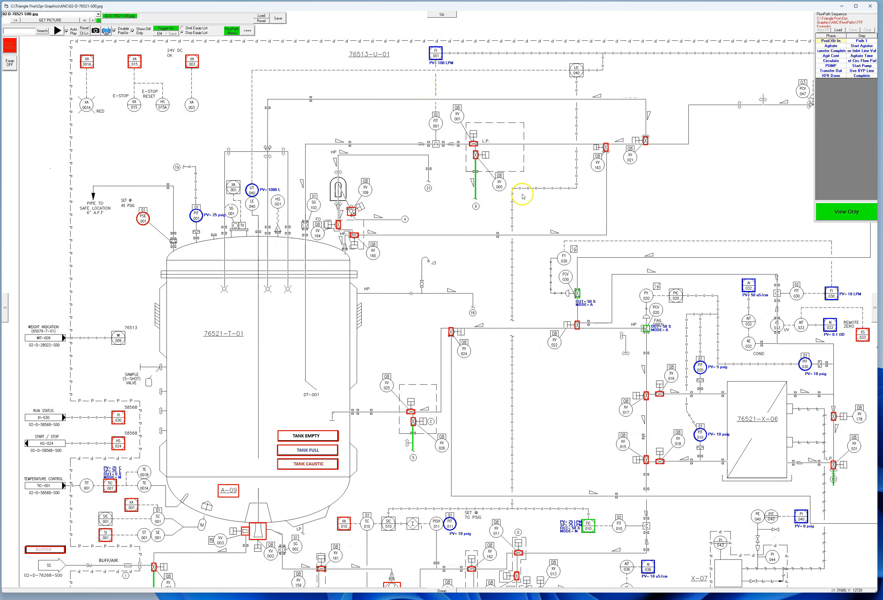
Examine which valves and equipment change in the Prod Xfr In, Agitate and Transfer Complete phases using the difference highlighting
mouse_move(677, 193)
mouse_down()
mouse_move(382, 99)
mouse_move(424, 201)
mouse_move(536, 213)
mouse_up()
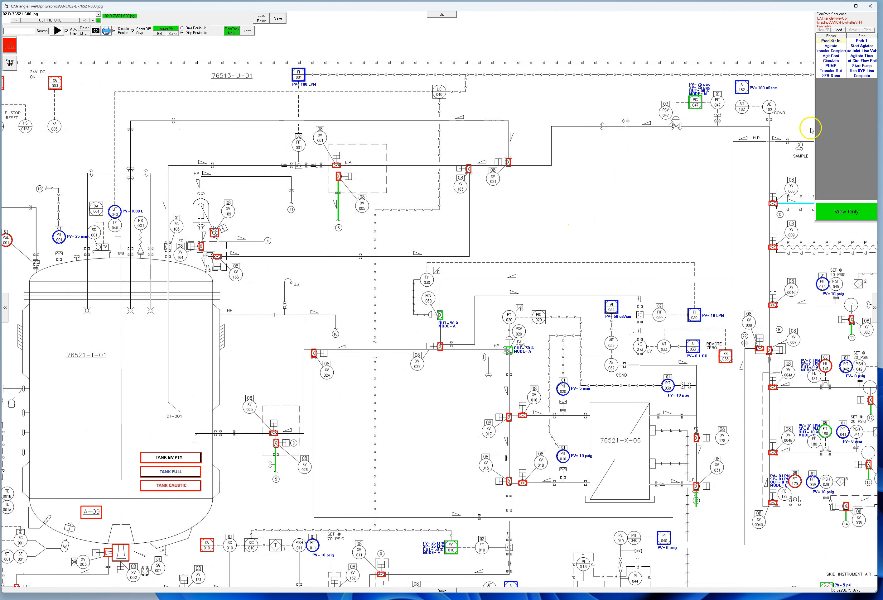
click(837, 42)
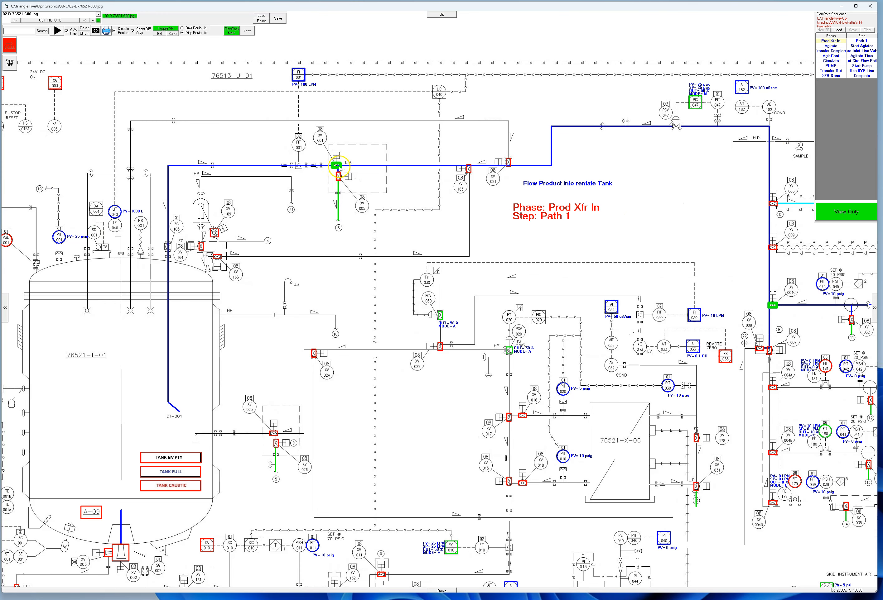
mouse_move(616, 211)
mouse_down()
mouse_move(536, 141)
mouse_move(493, 218)
mouse_up()
click(832, 48)
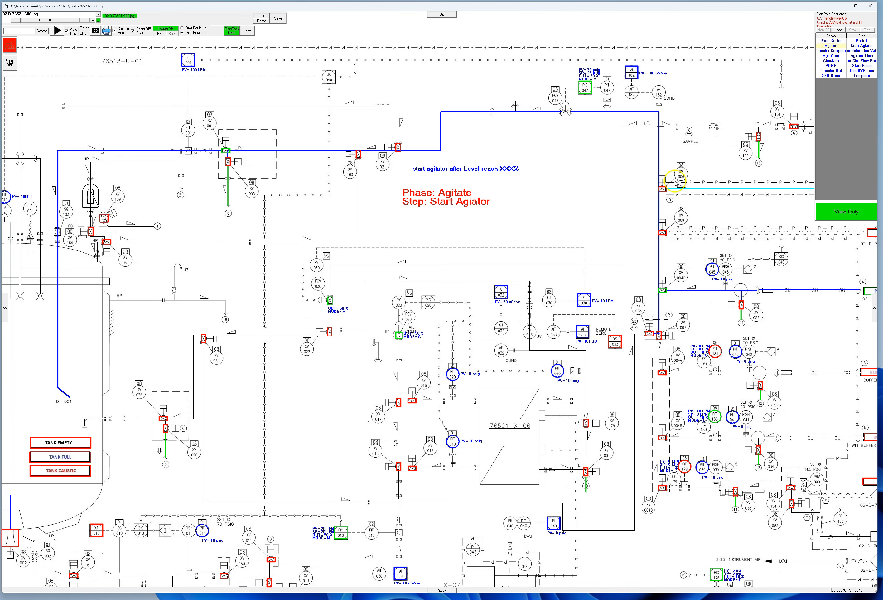
mouse_move(561, 222)
mouse_down()
mouse_move(687, 179)
mouse_move(725, 206)
mouse_up()
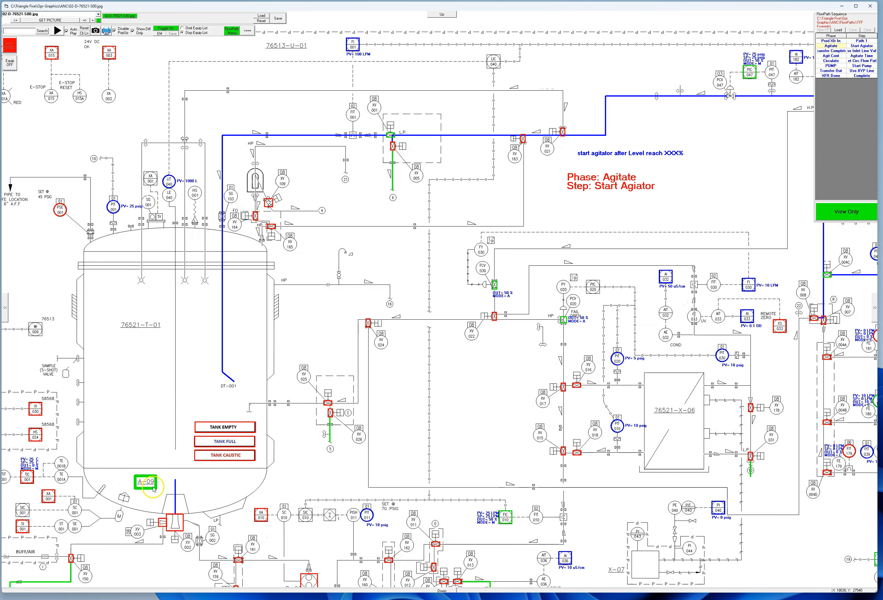
click(828, 51)
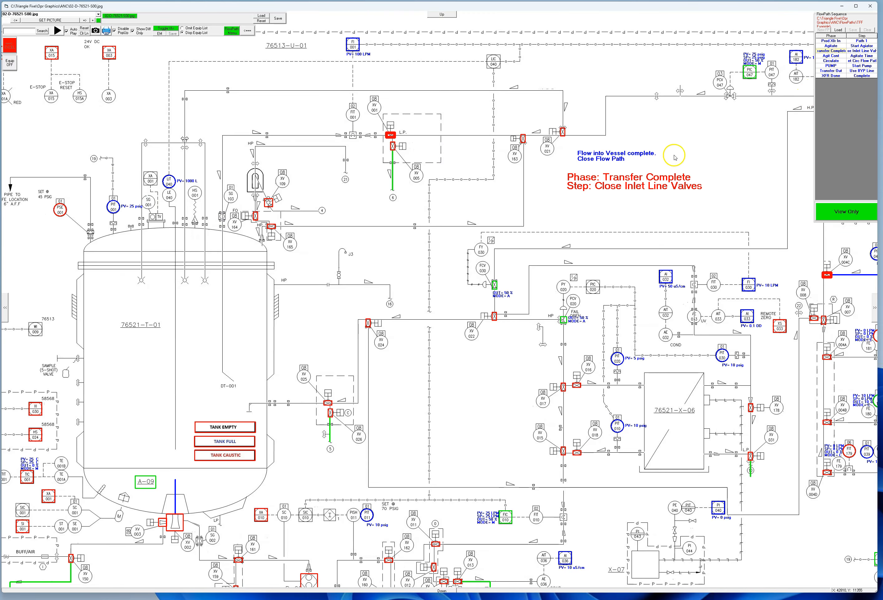
drag(648, 222, 445, 186)
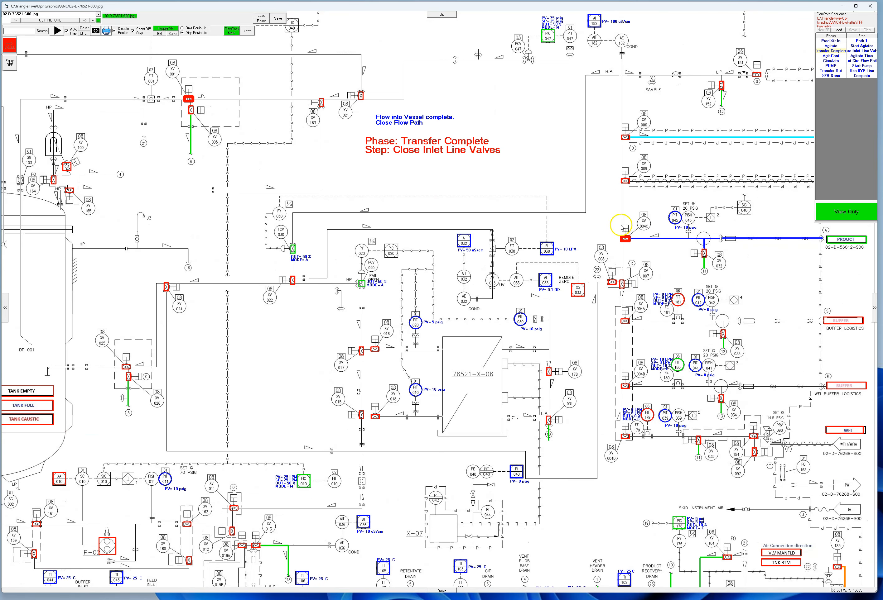
Examine the equipment changes in the Agit Cont and Circulate phases, following the circulation path between tank 76521-T-01 and pump P-02
drag(580, 218, 658, 124)
drag(408, 291, 516, 243)
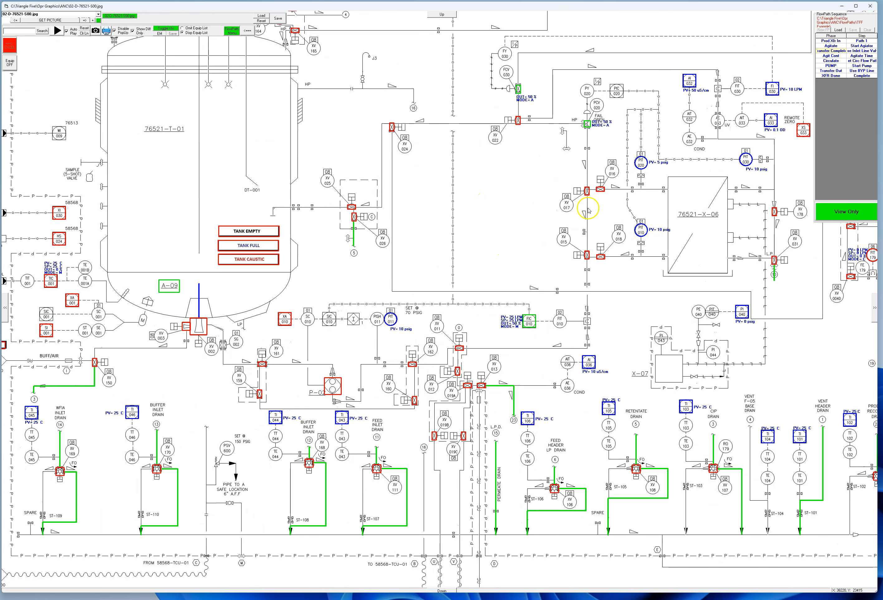
click(838, 58)
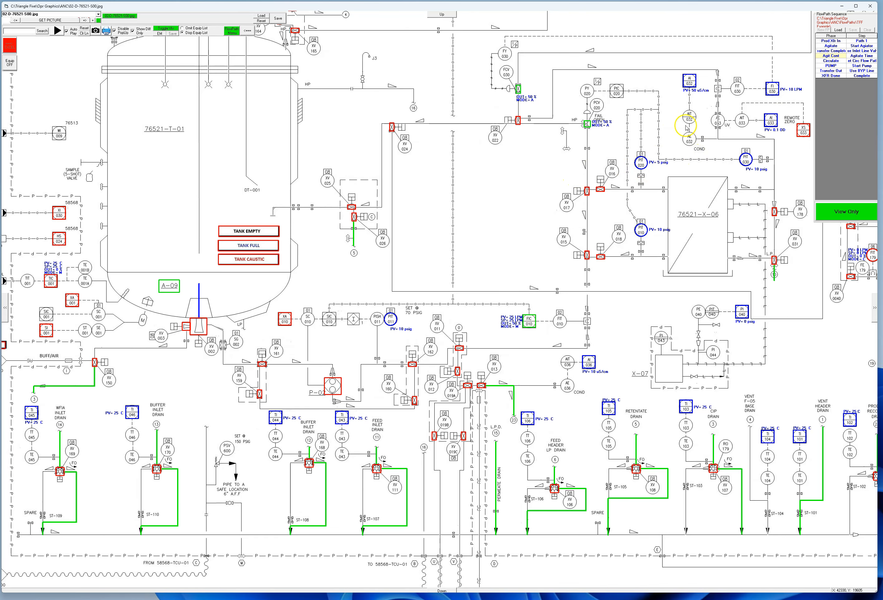
mouse_move(603, 240)
mouse_down()
mouse_move(680, 207)
mouse_move(619, 291)
mouse_move(603, 235)
mouse_move(629, 242)
mouse_up()
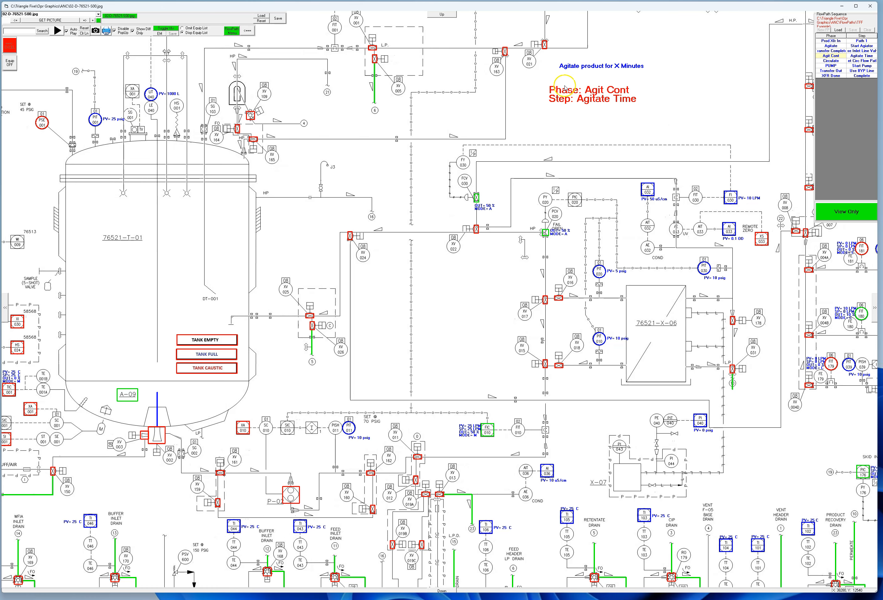
drag(494, 263, 597, 183)
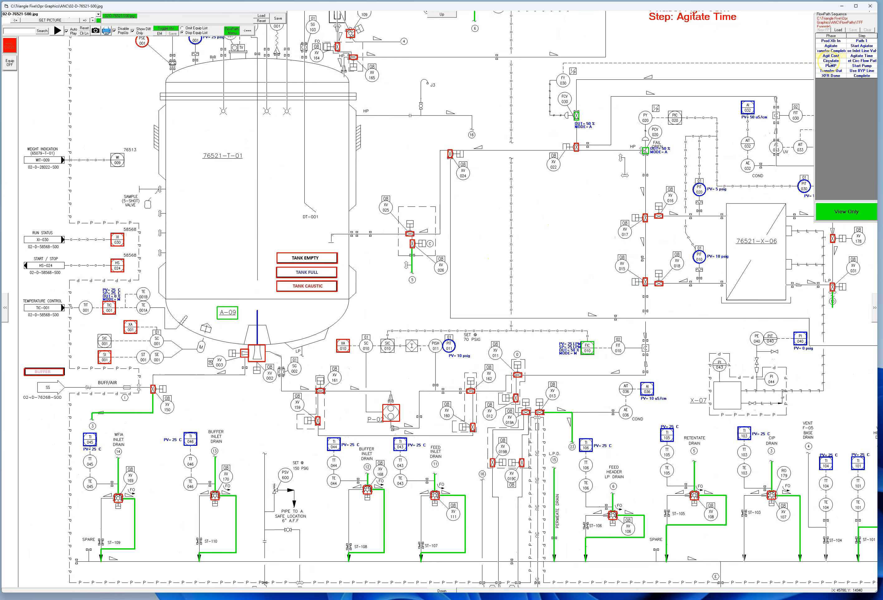
click(828, 62)
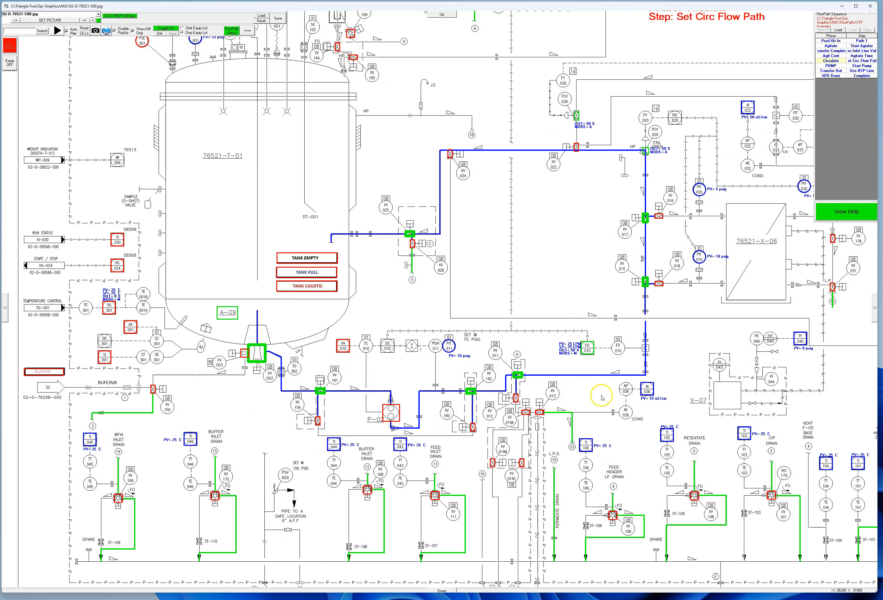
mouse_move(549, 218)
mouse_down()
mouse_move(507, 251)
mouse_move(486, 245)
mouse_up()
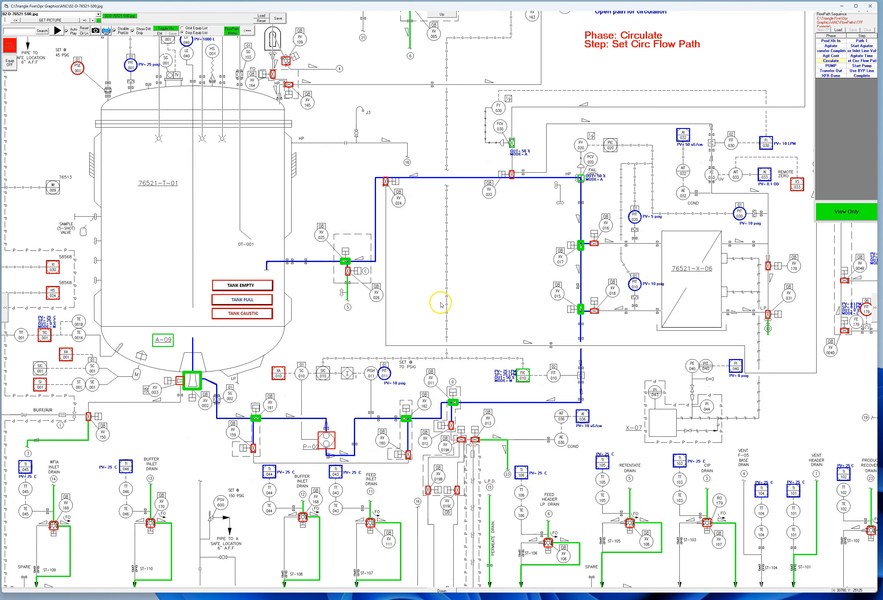
mouse_move(495, 294)
mouse_down()
mouse_move(490, 276)
mouse_move(383, 329)
mouse_move(440, 345)
mouse_move(506, 333)
mouse_move(476, 363)
mouse_up()
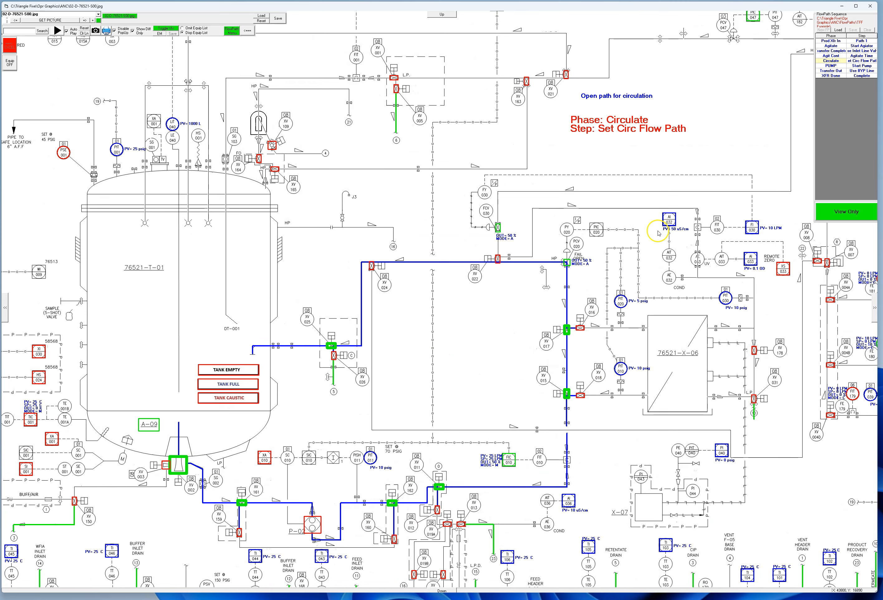
Examine which valves and equipment change in the PUMP, Transfer Out and XFR Done phases using the difference highlighting
click(830, 66)
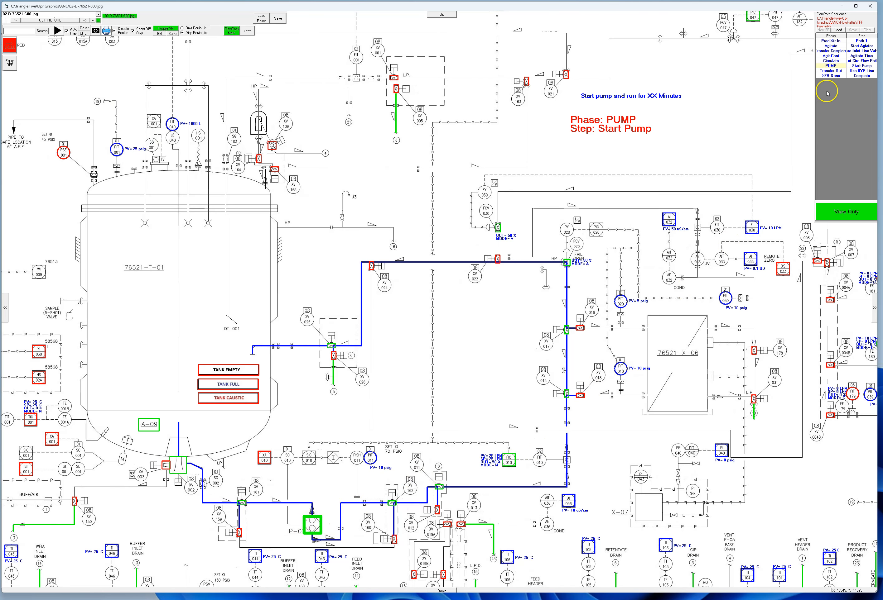
click(836, 71)
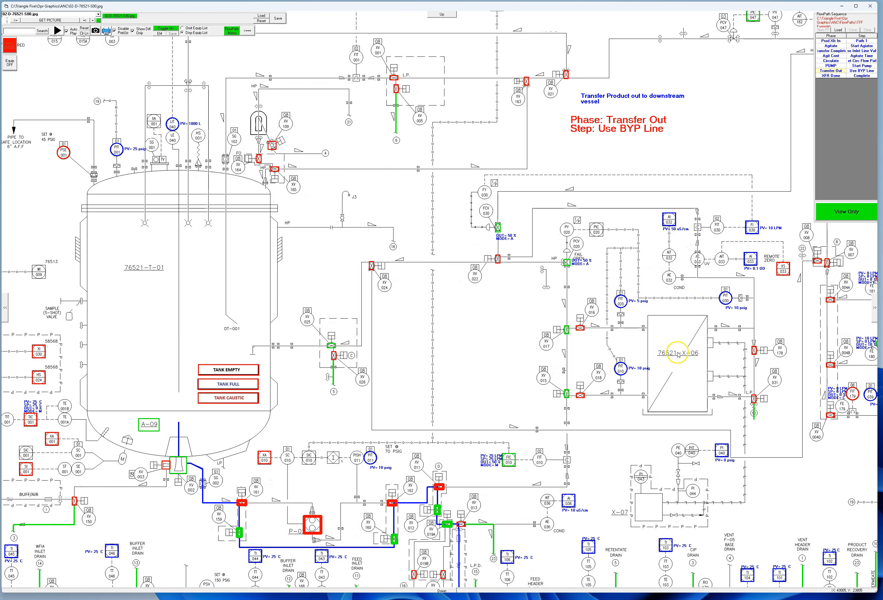
scroll(639, 443, down, 2)
drag(641, 408, 654, 258)
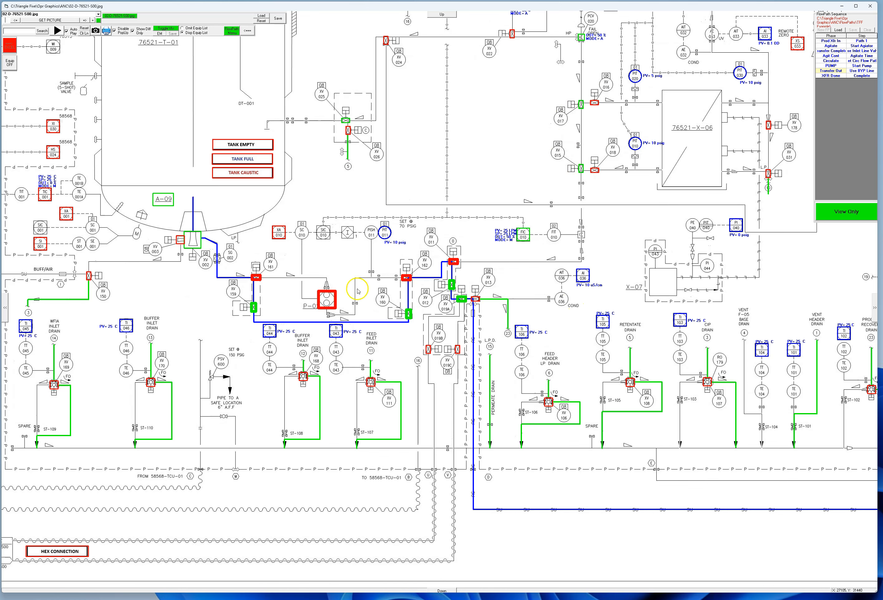
drag(837, 452, 794, 467)
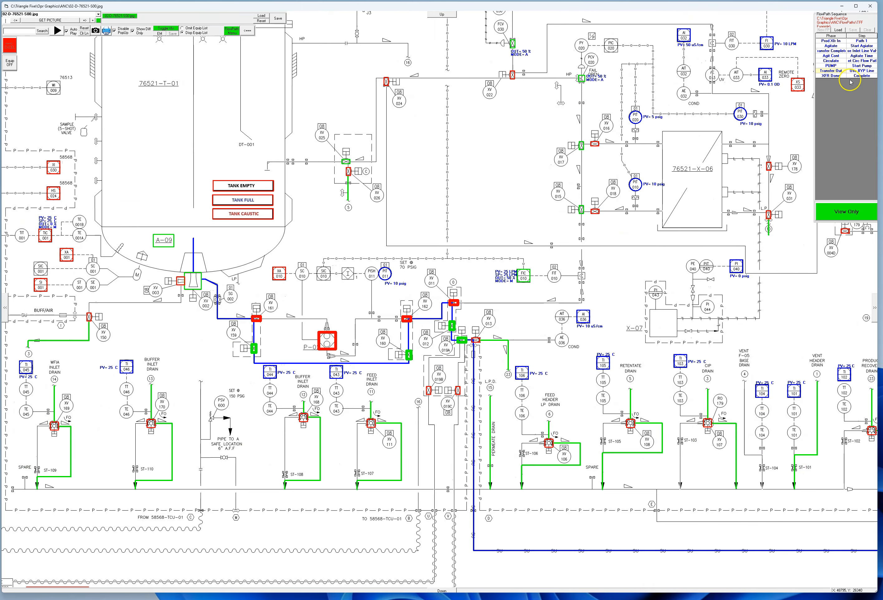
click(849, 181)
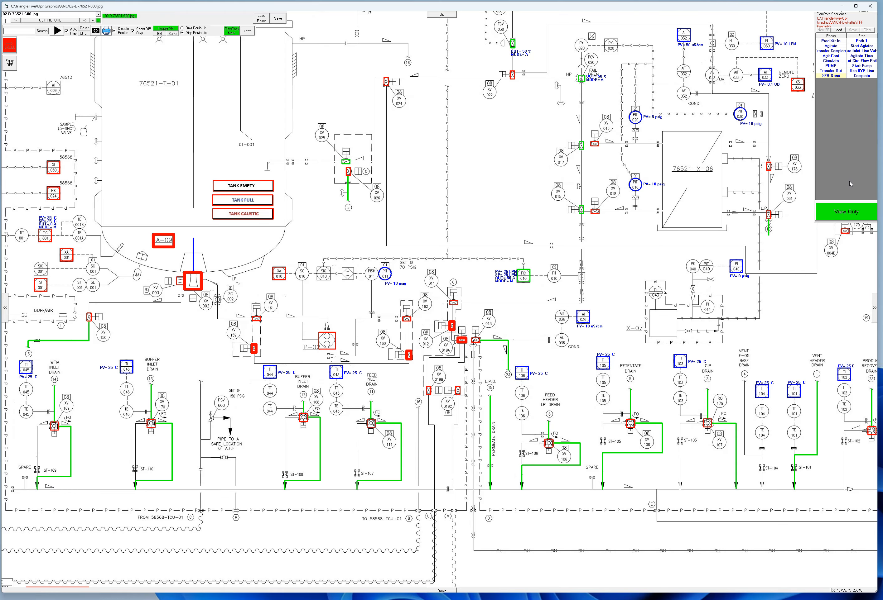
Turn off Show Diff Only and display the PUMP phase's full line-up
click(139, 28)
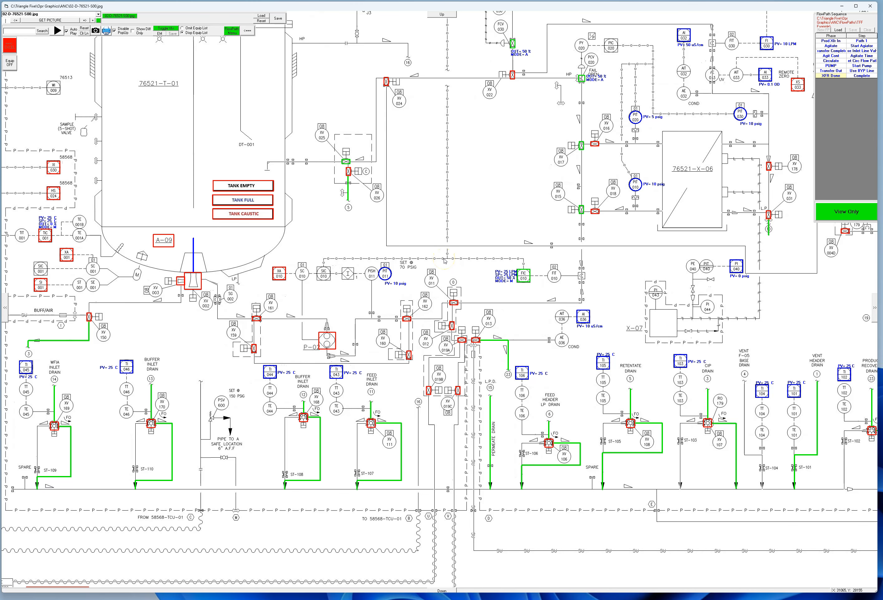
drag(431, 164, 447, 326)
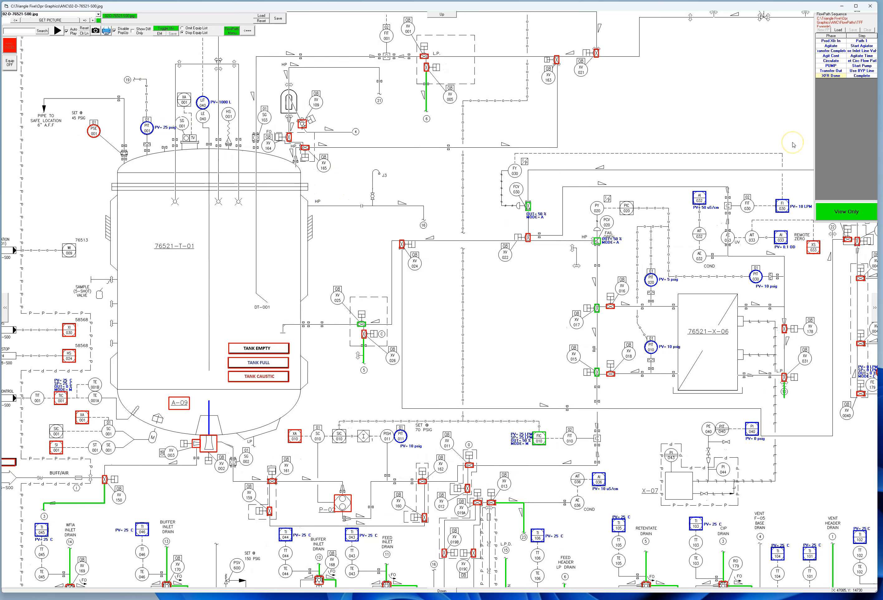
click(839, 66)
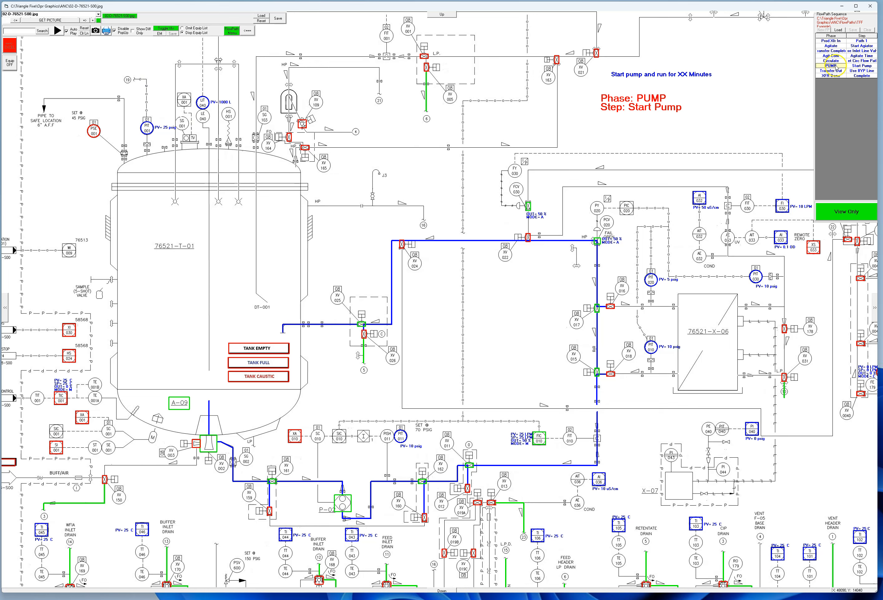
In Configure mode, insert a Pressurize phase with step Tank Press after PUMP and give it the note "Pressurize Vessel to XXXpsi"
click(847, 217)
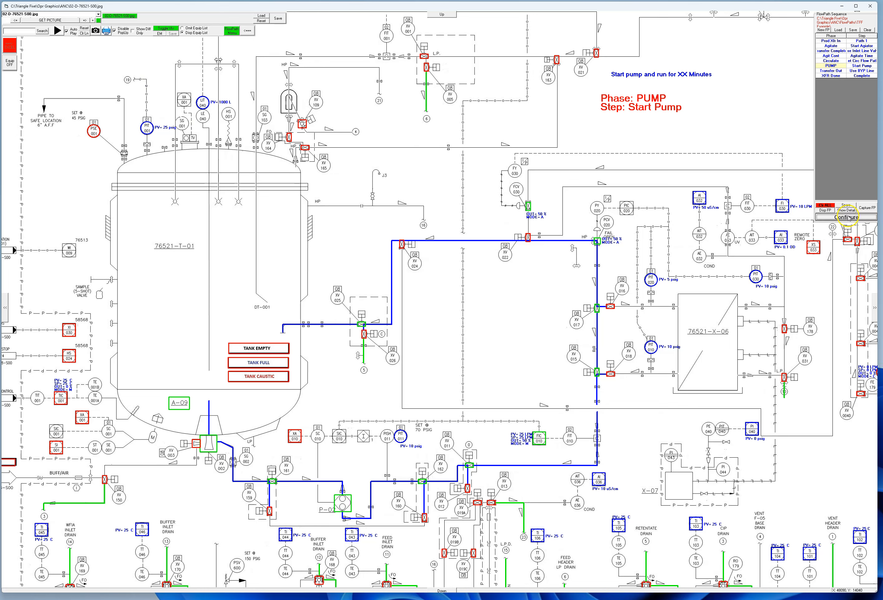
right_click(836, 68)
click(861, 79)
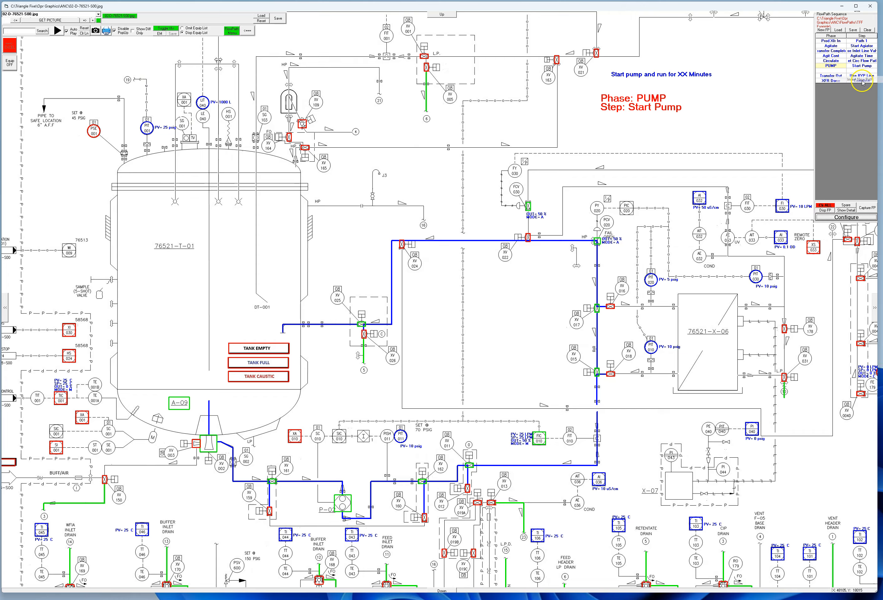
double_click(829, 71)
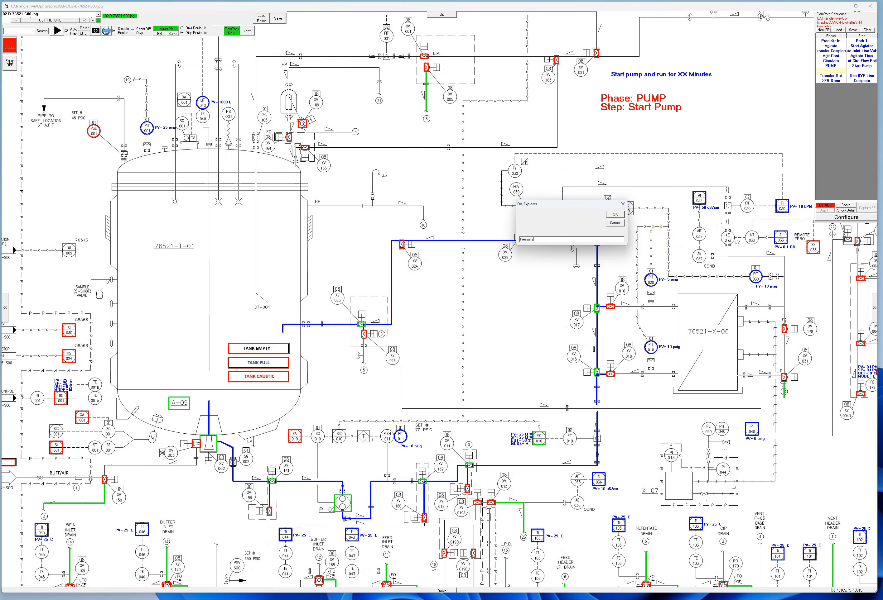
click(611, 215)
click(853, 72)
click(613, 215)
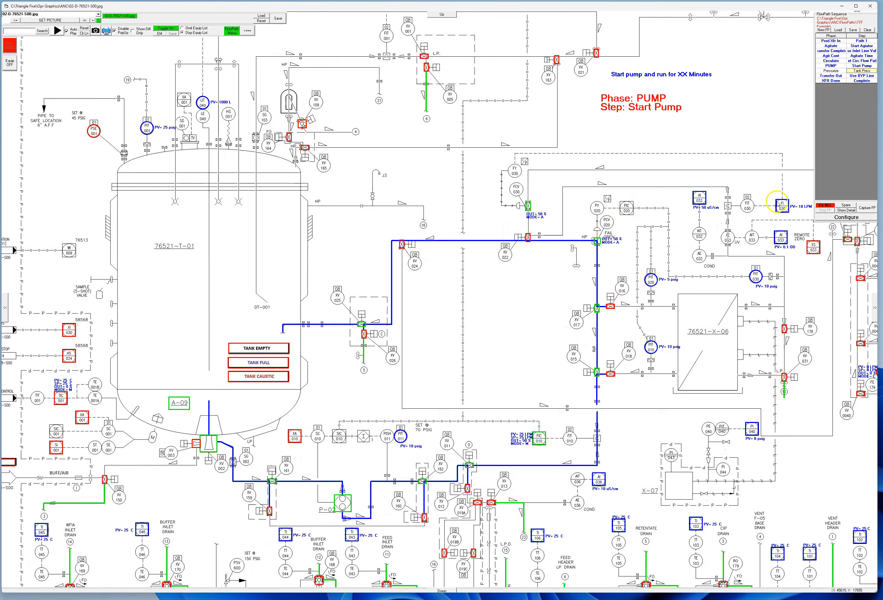
click(847, 211)
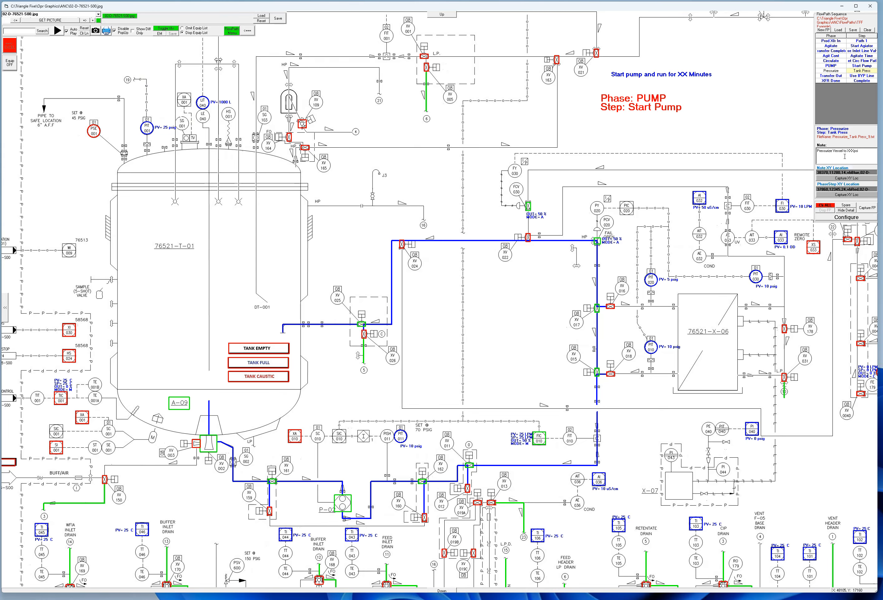
Open valves XV-103 and XV-164 to route the air supply into tank 76521-T-01
drag(497, 340, 262, 221)
drag(662, 372, 481, 306)
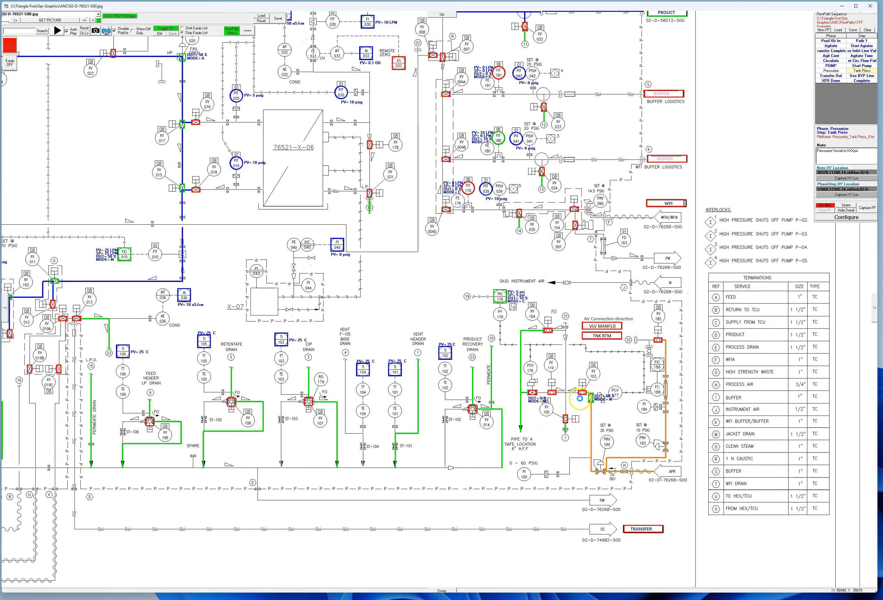
drag(465, 305, 808, 467)
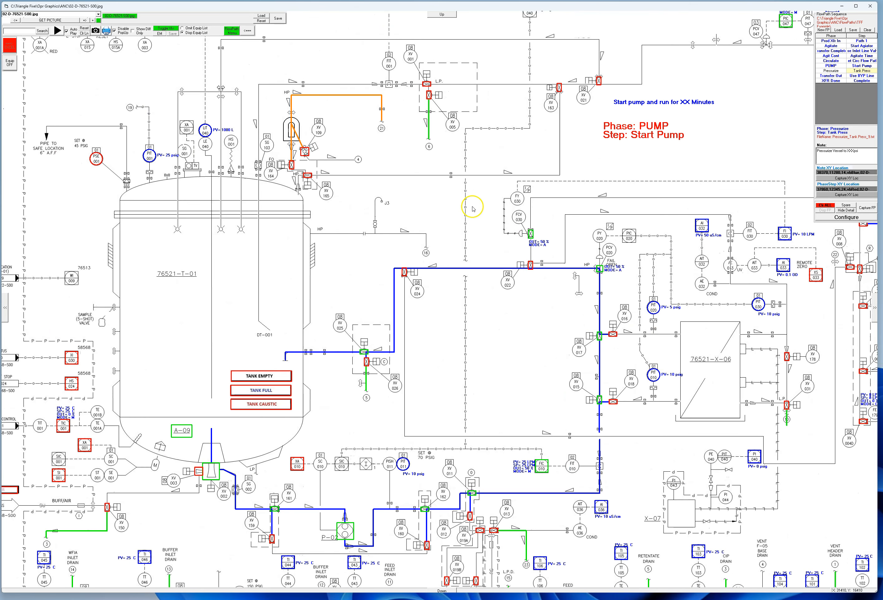
click(292, 165)
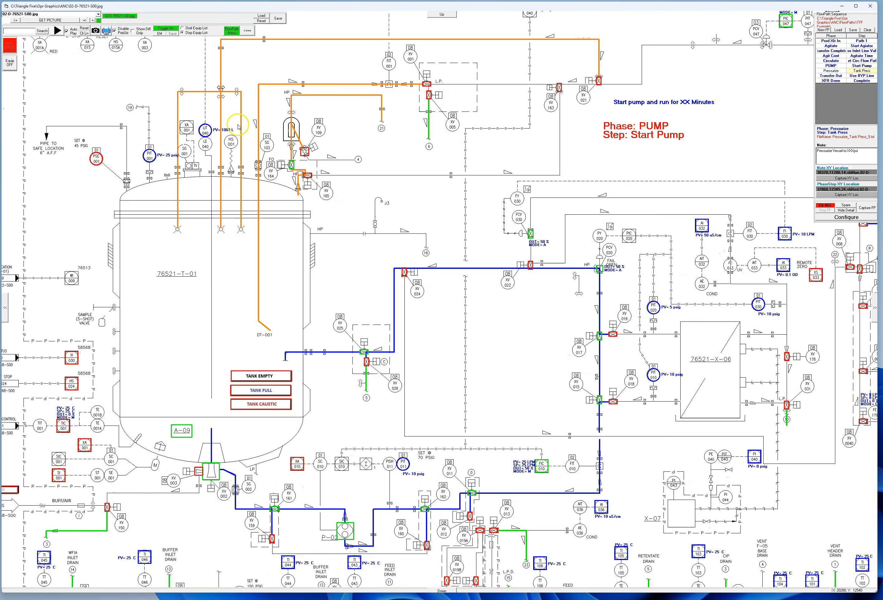
Check the pressurizing path at the tank and capture the line-up as the Pressurize phase's flow path
mouse_move(305, 133)
mouse_down()
mouse_move(335, 148)
mouse_move(339, 282)
mouse_up()
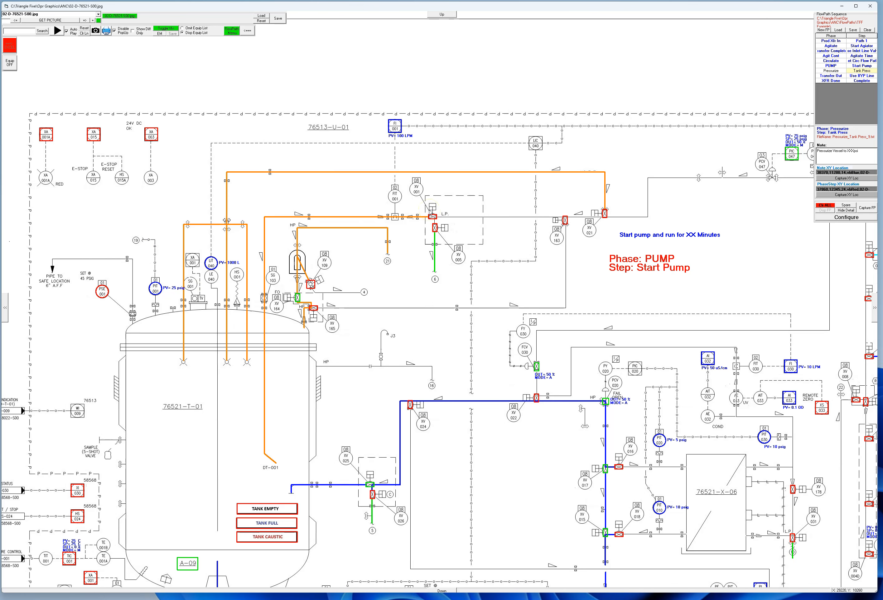
drag(450, 354, 401, 286)
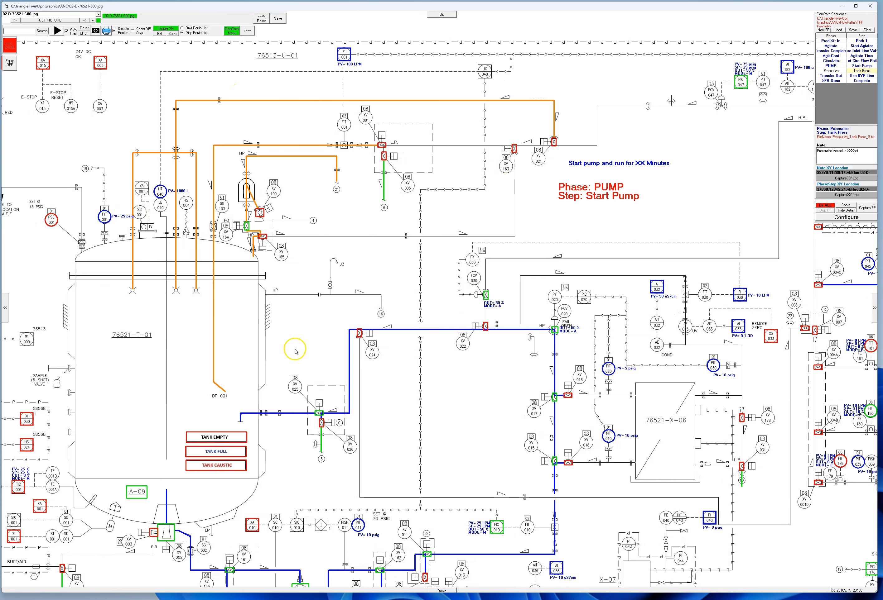
drag(295, 351, 270, 255)
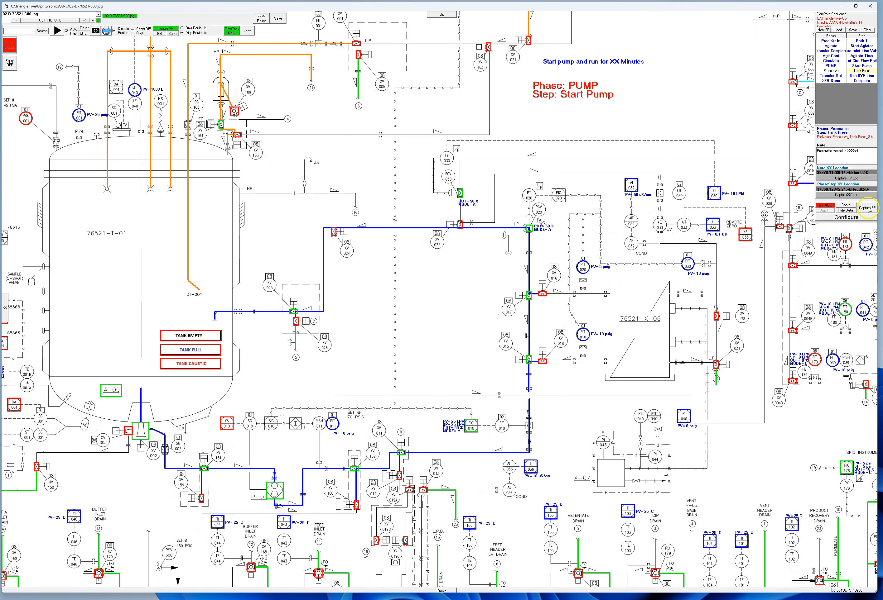
click(867, 208)
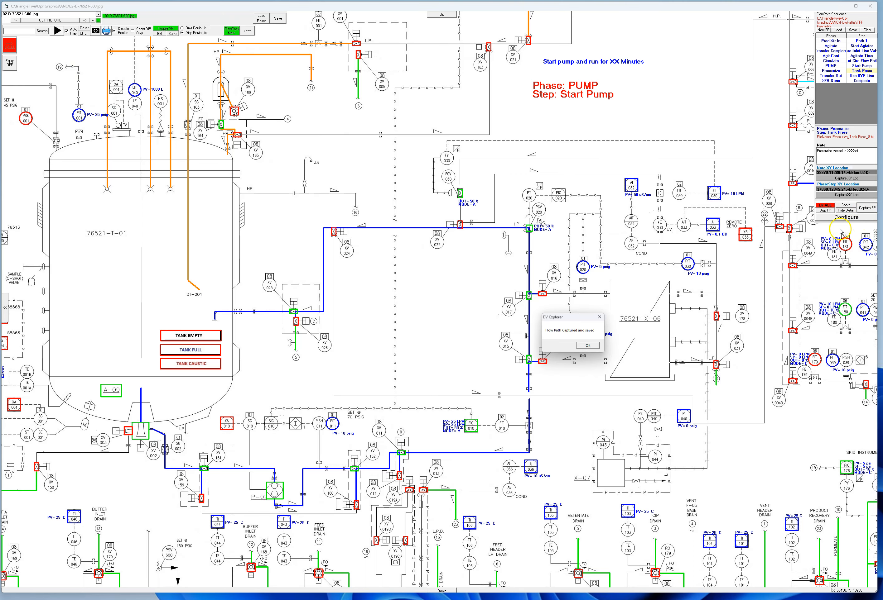
click(587, 347)
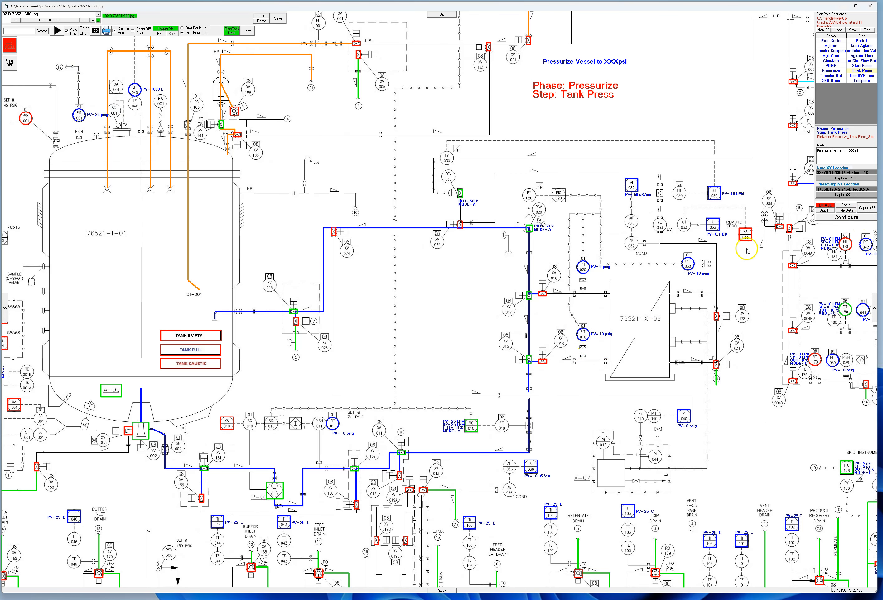
Display the Transfer Out phase in View Only mode and open air supply valve XV-103
click(826, 218)
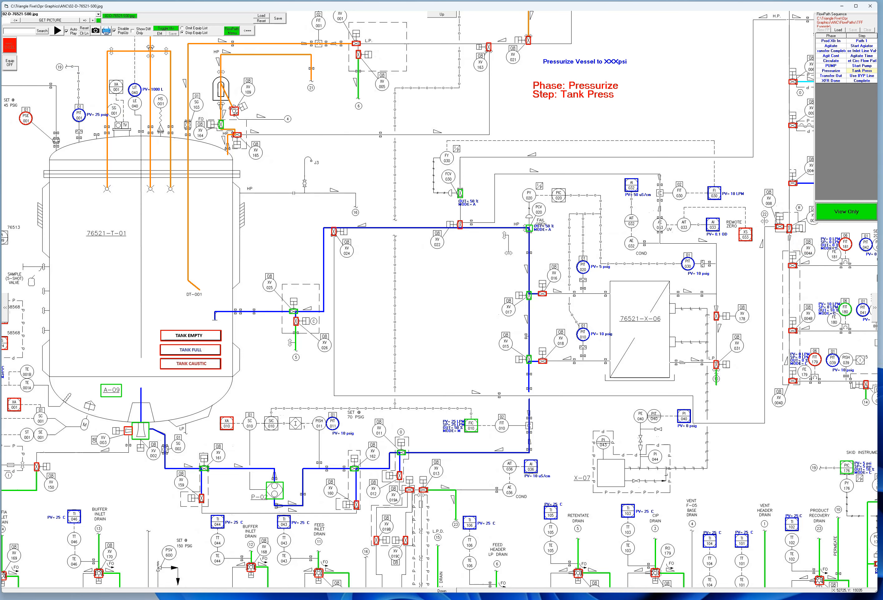
click(863, 76)
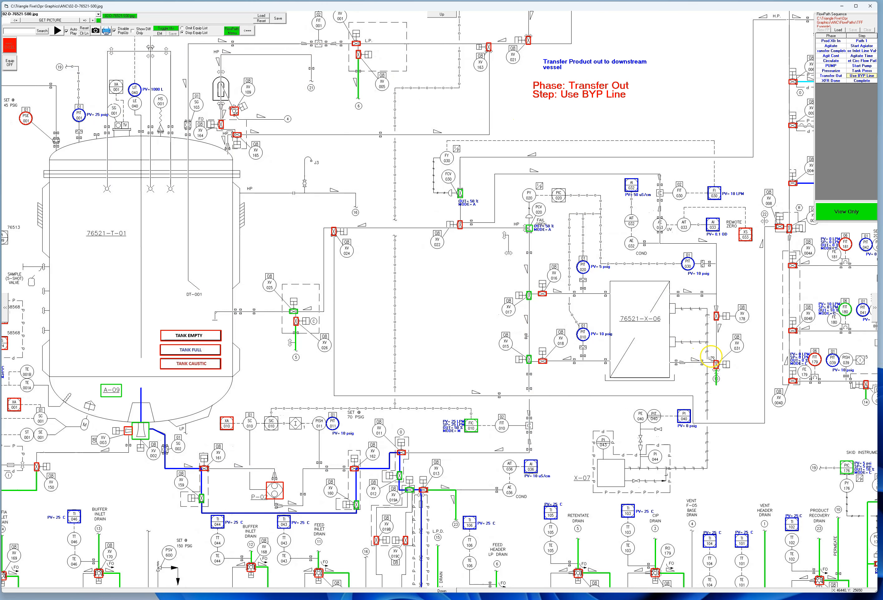
drag(784, 448, 490, 251)
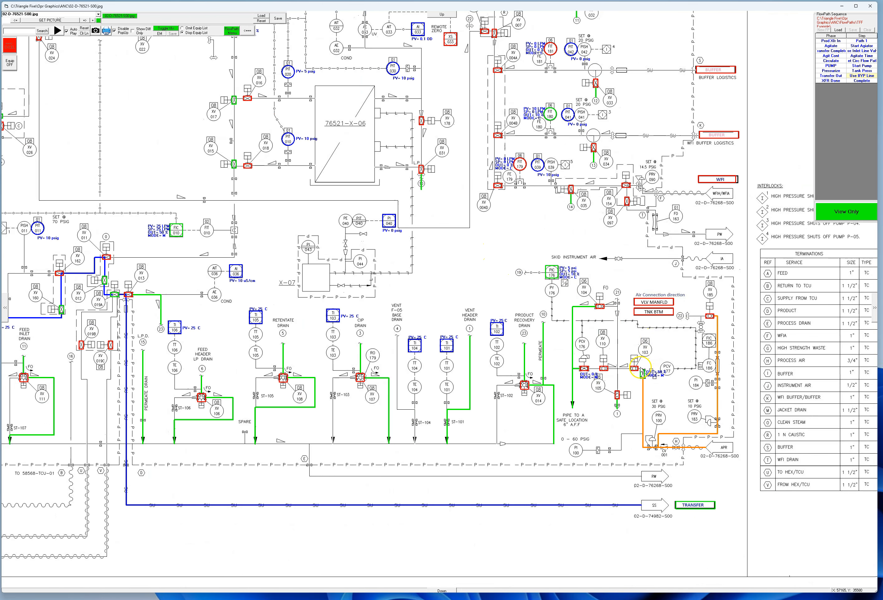
click(634, 369)
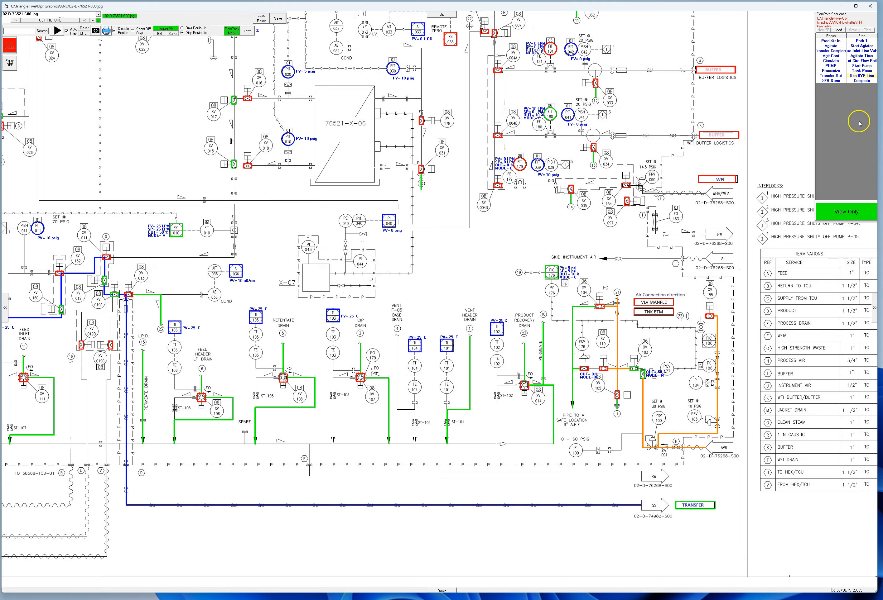
In Configure mode with details shown, open valve XV-164 at tank 76521-T-01 and capture the line-up as the Transfer Out flow path
click(847, 216)
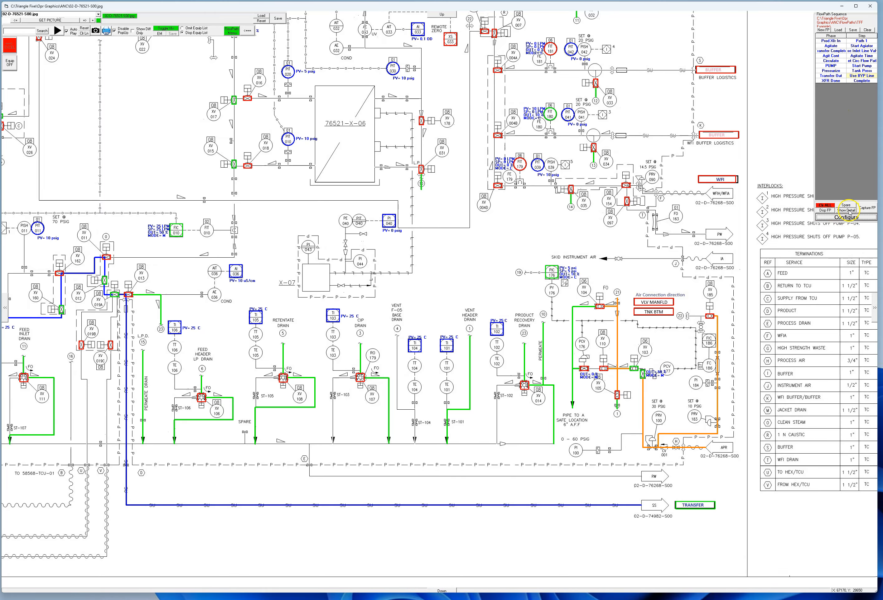
click(849, 211)
drag(467, 195, 601, 292)
drag(299, 136, 479, 203)
drag(327, 97, 366, 163)
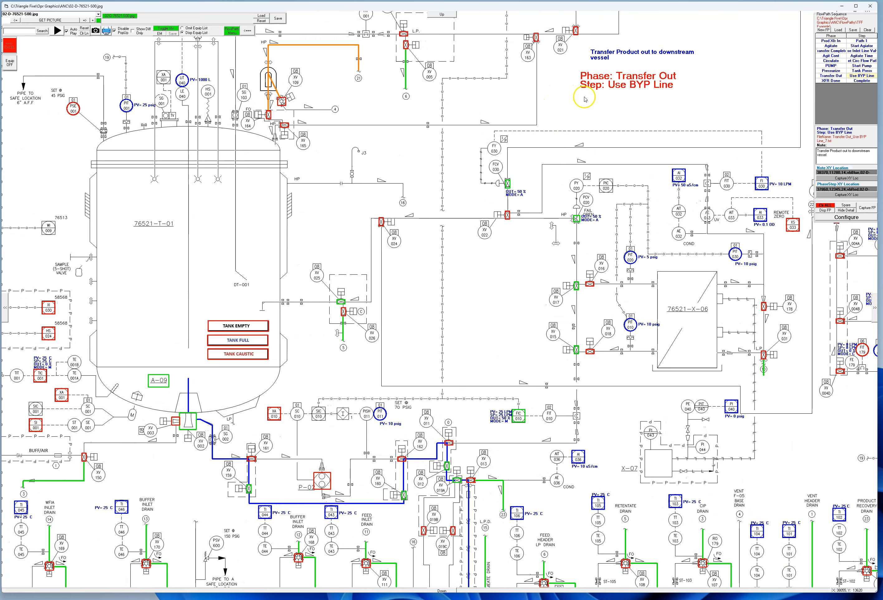
drag(491, 275, 78, 31)
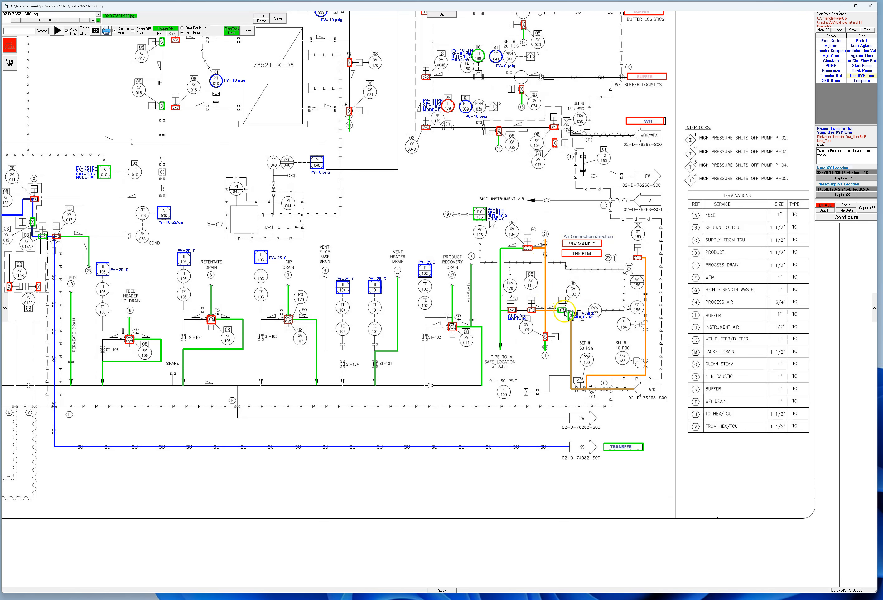
drag(421, 231, 418, 339)
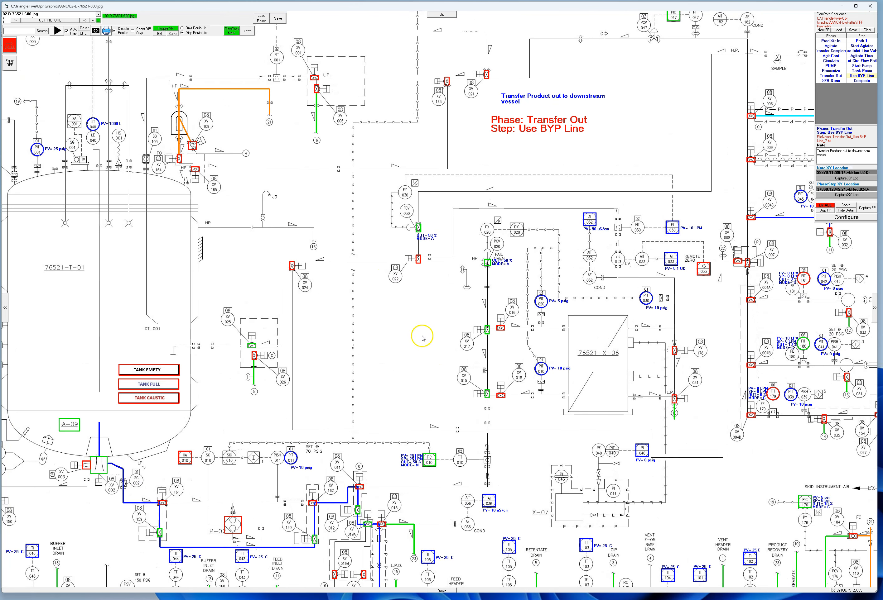
click(179, 158)
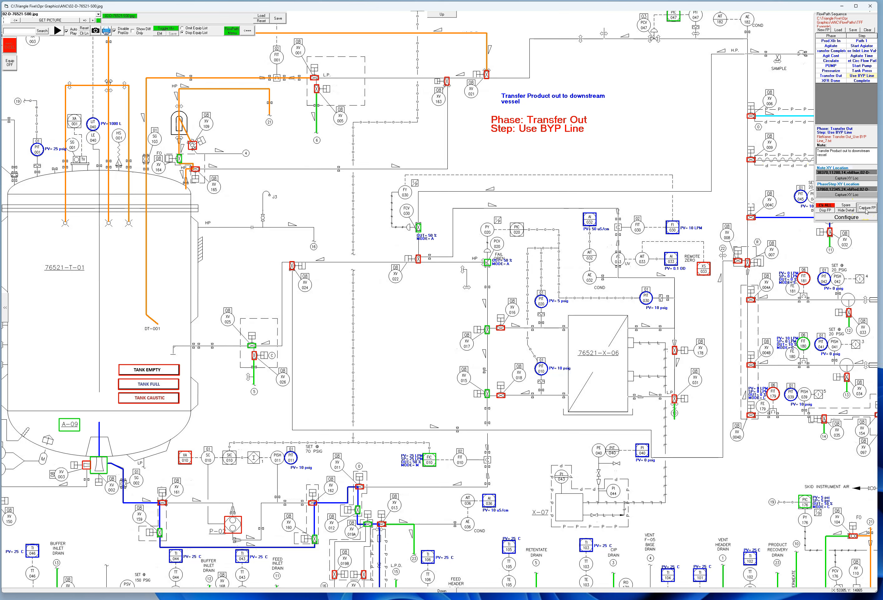
click(865, 209)
click(586, 344)
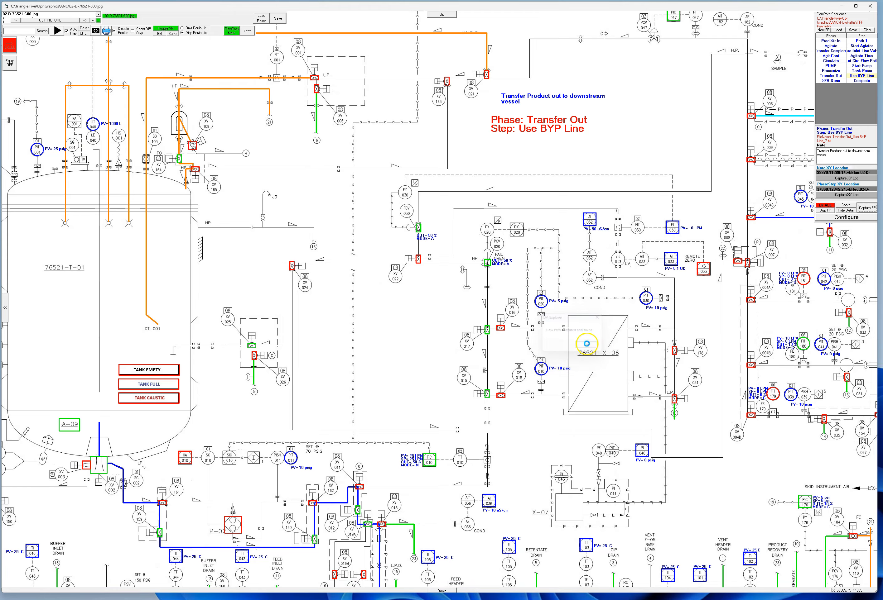
Clear the active line-up and display the flow path of the XFR Done phase, step Complete, around the tank
click(817, 209)
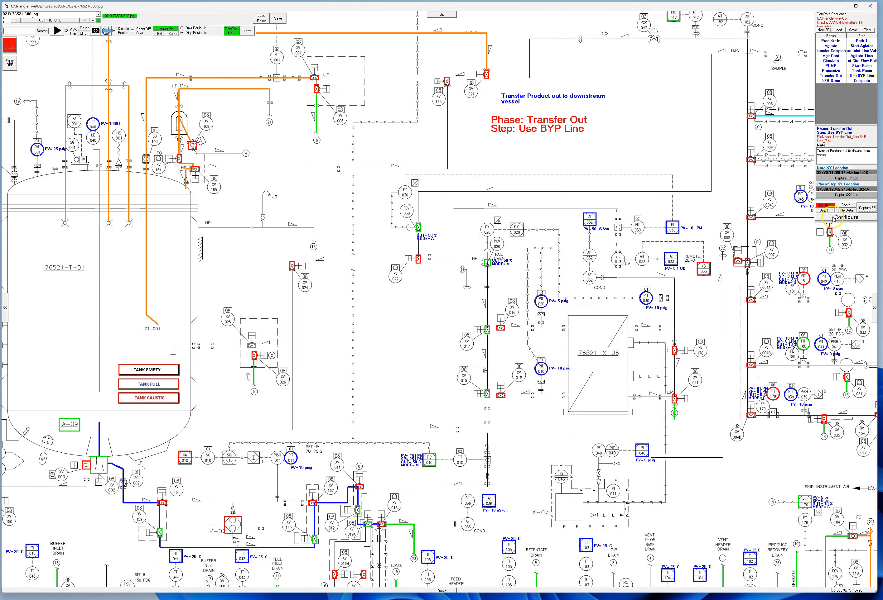
click(862, 80)
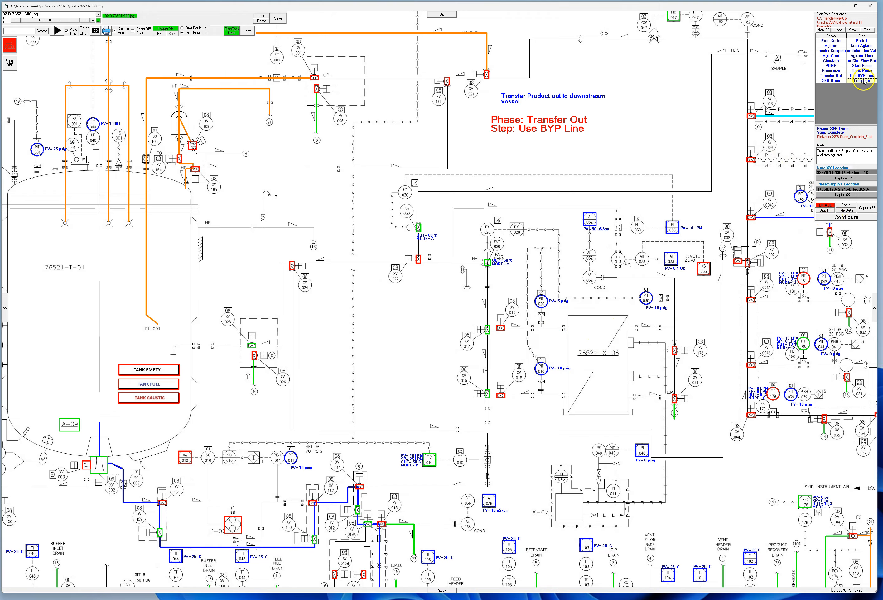
click(827, 210)
mouse_move(452, 295)
mouse_down()
mouse_move(499, 89)
mouse_move(704, 132)
mouse_move(607, 132)
mouse_move(427, 194)
mouse_up()
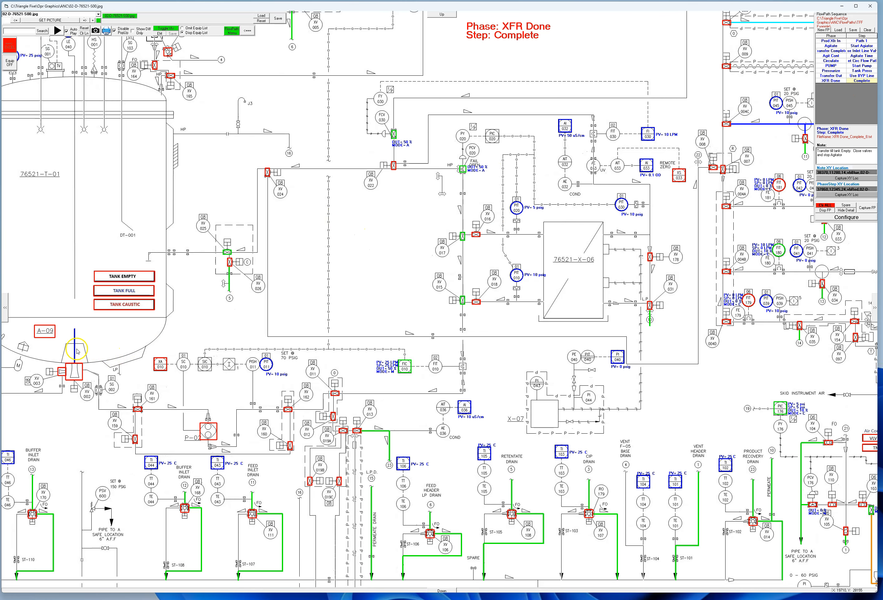
drag(111, 343, 178, 341)
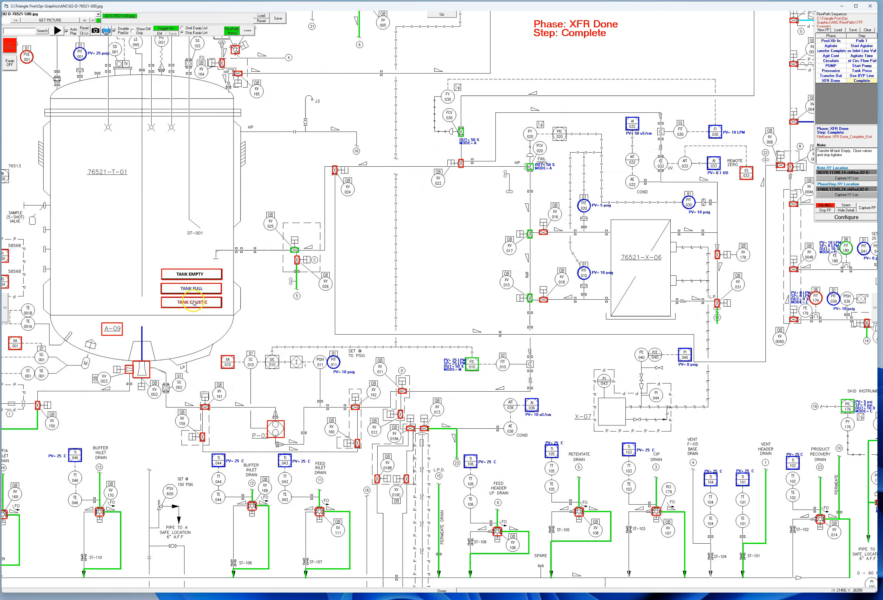
Turn on the TANK EMPTY indicator on tank 76521-T-01 and capture the line-up as the XFR Done flow path
click(203, 275)
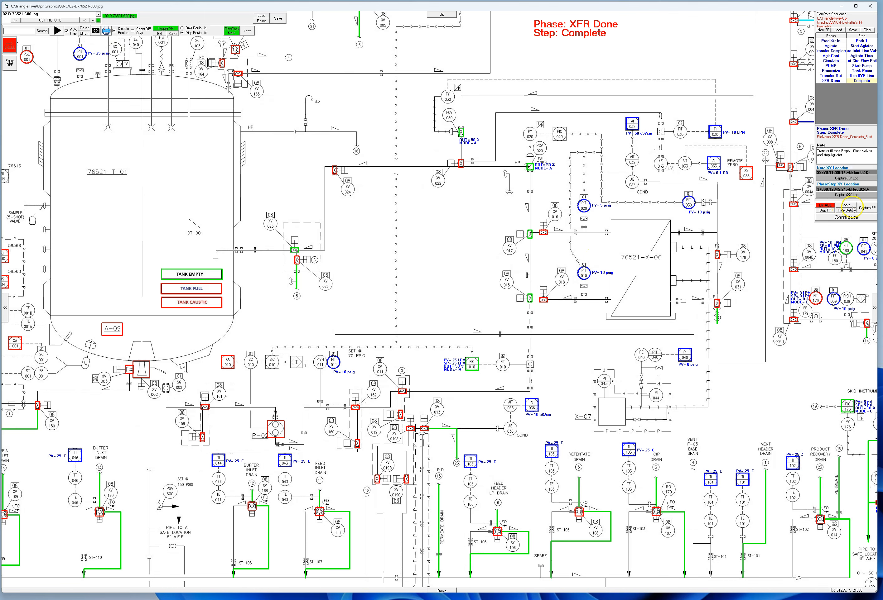
click(867, 212)
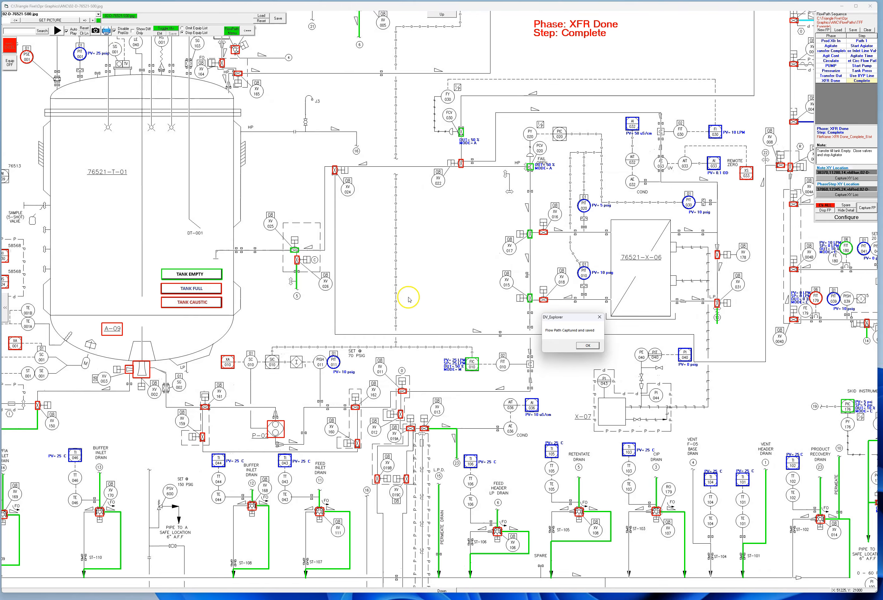
click(588, 346)
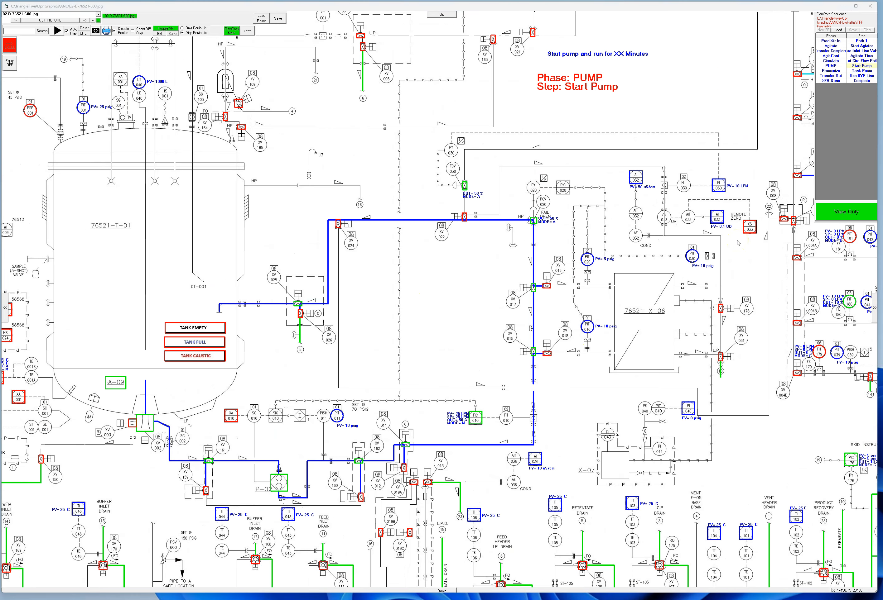
Replay the phases through XFR Done in View Only mode and print the entire flow path sequence to TFFL - Flow.pdf, replacing the existing file
click(863, 41)
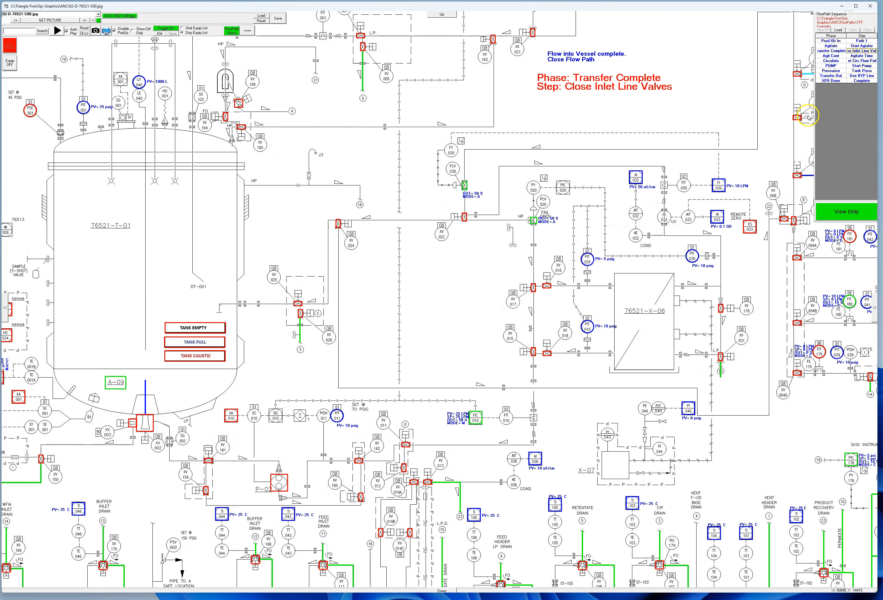
click(852, 70)
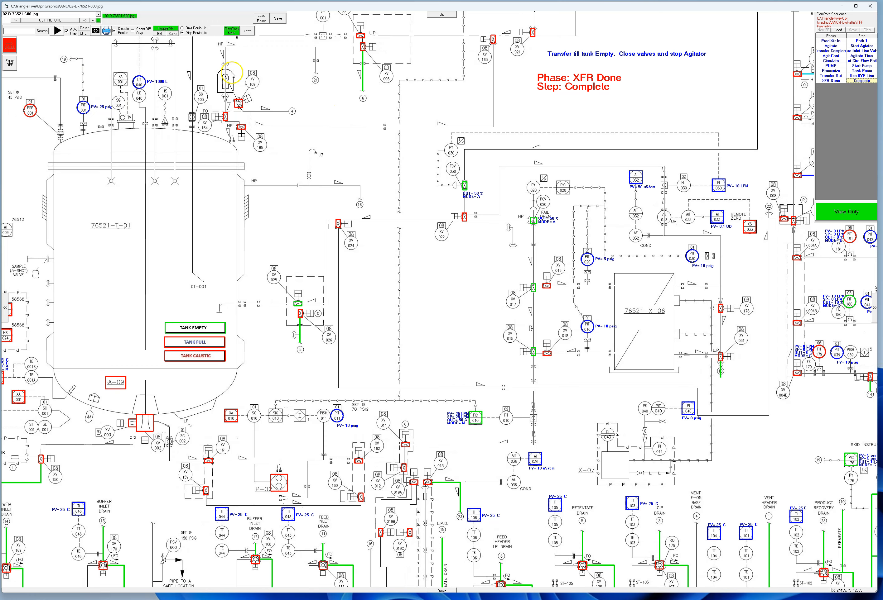
click(107, 32)
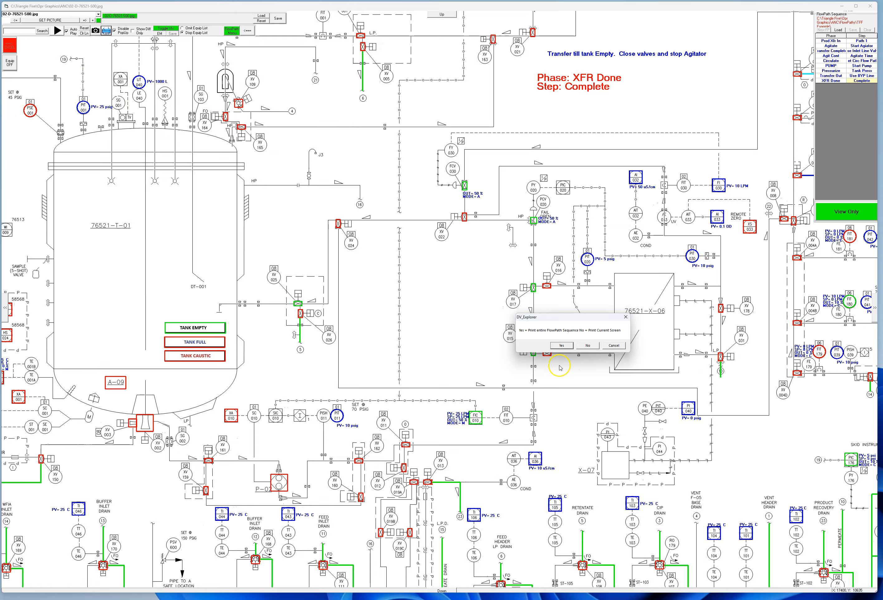
click(561, 346)
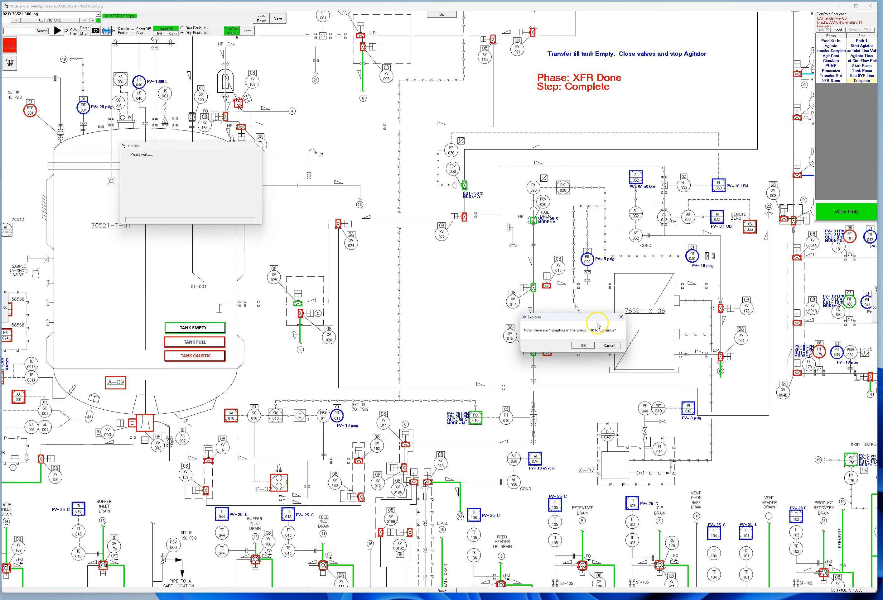
click(589, 348)
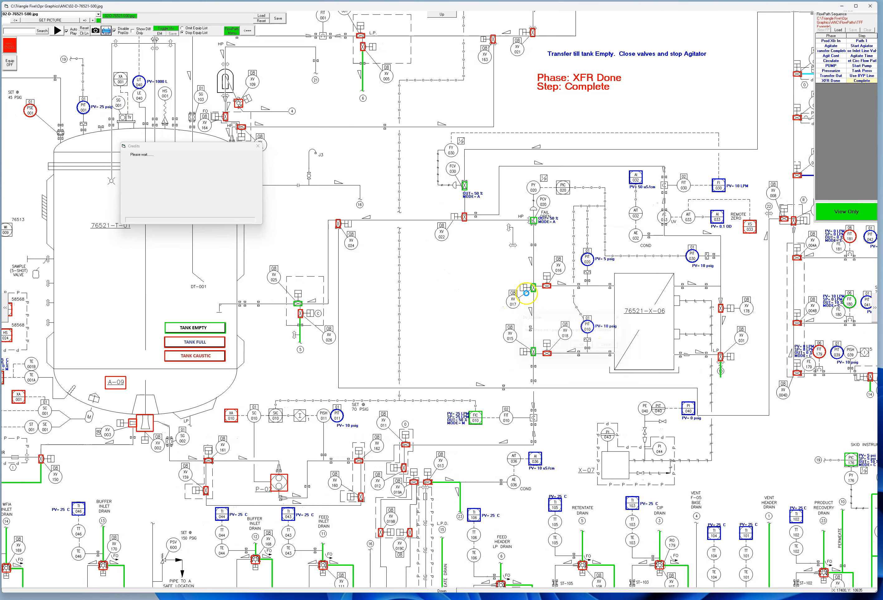
click(164, 65)
click(310, 169)
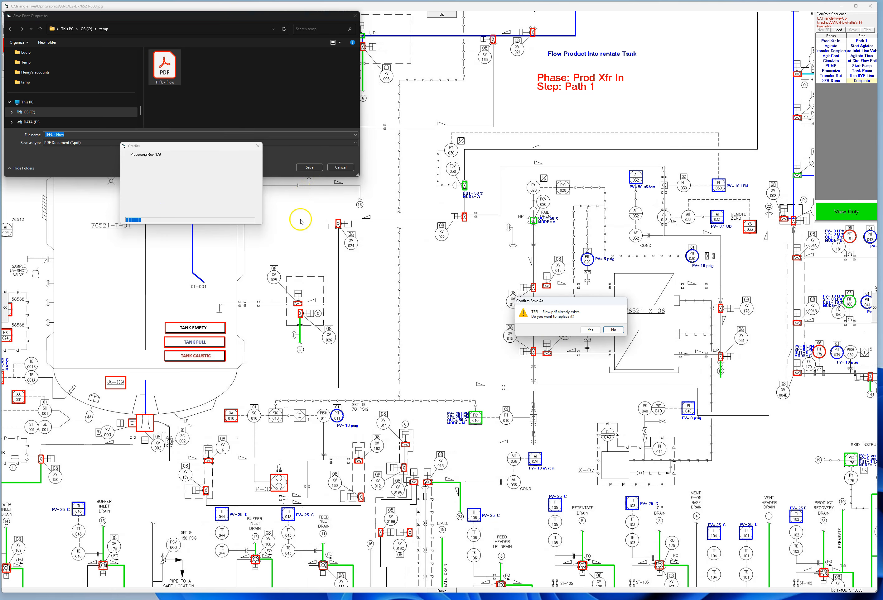
click(590, 330)
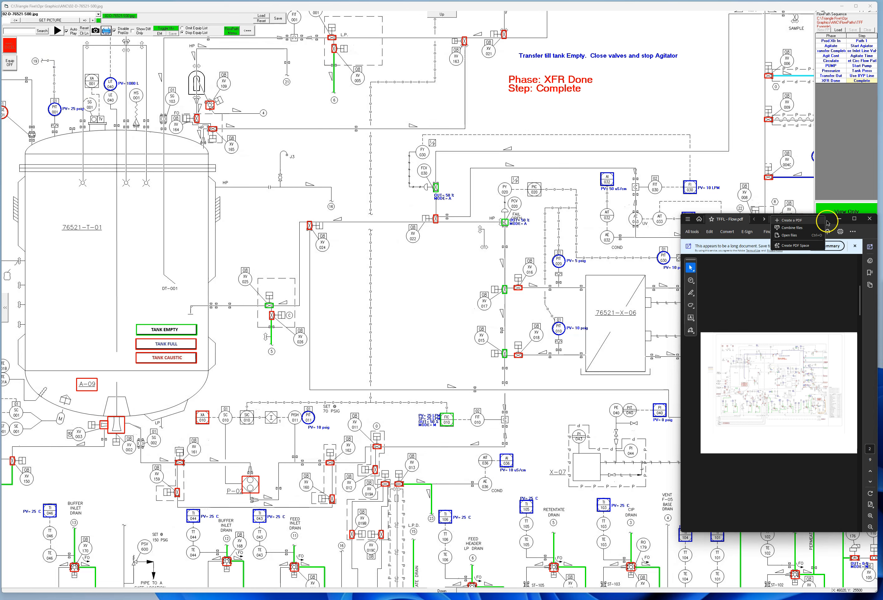
Switch to Acrobat and enlarge the TFFL - Flow.pdf window to nearly fill the screen
drag(802, 219, 507, 123)
click(427, 114)
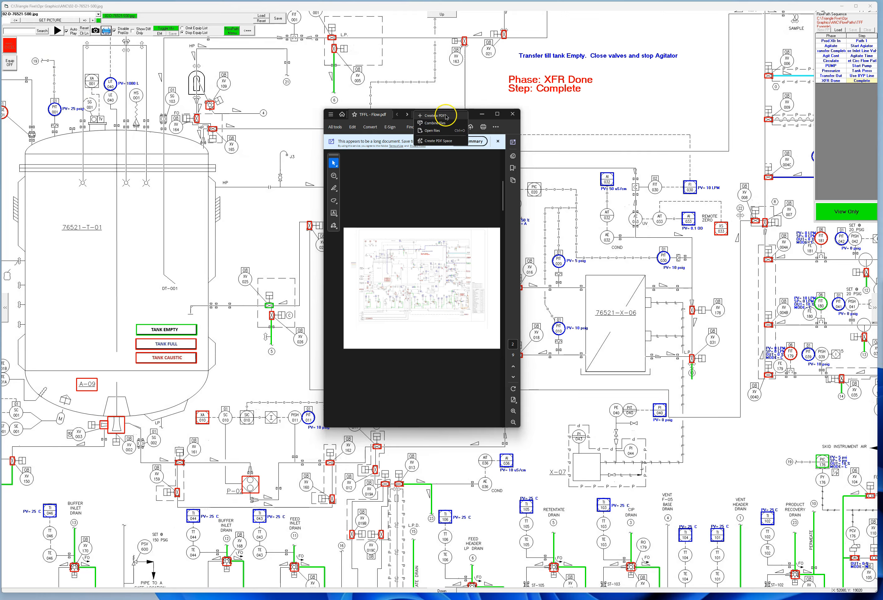
click(428, 191)
drag(451, 118, 144, 18)
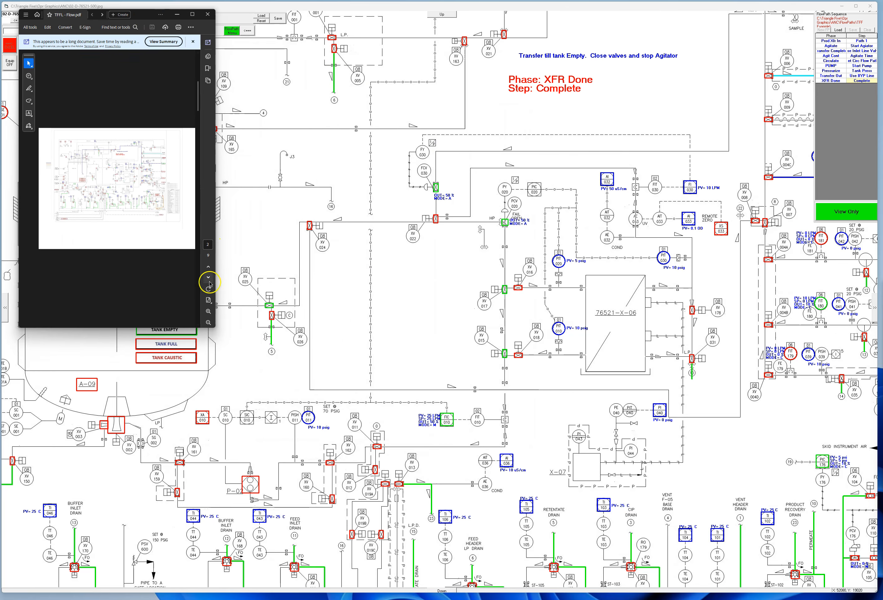
drag(215, 328, 863, 598)
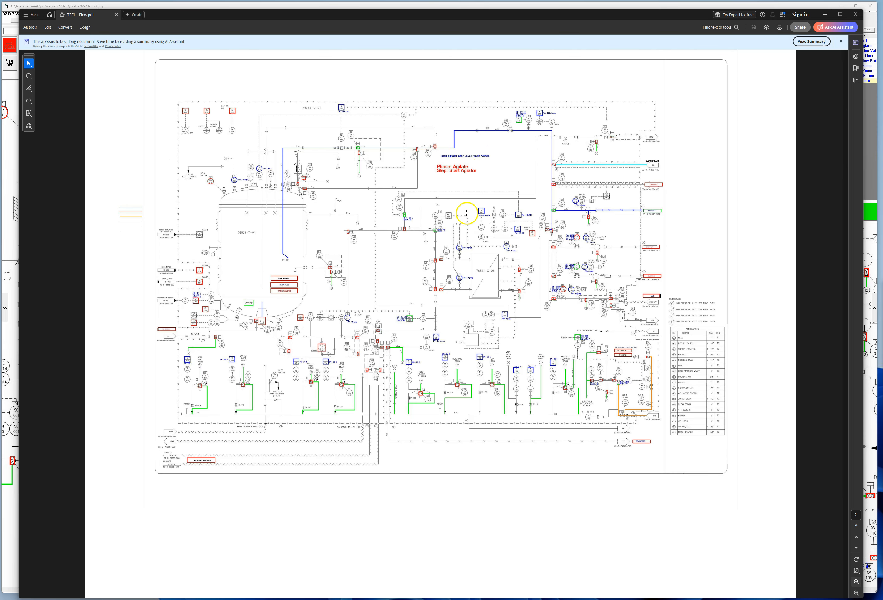
Examine the flow path pages of TFFL - Flow.pdf from Agitate through XFR Done, comparing valve states, and close the document
scroll(476, 247, down, 2)
scroll(476, 247, down, 2)
scroll(475, 247, down, 2)
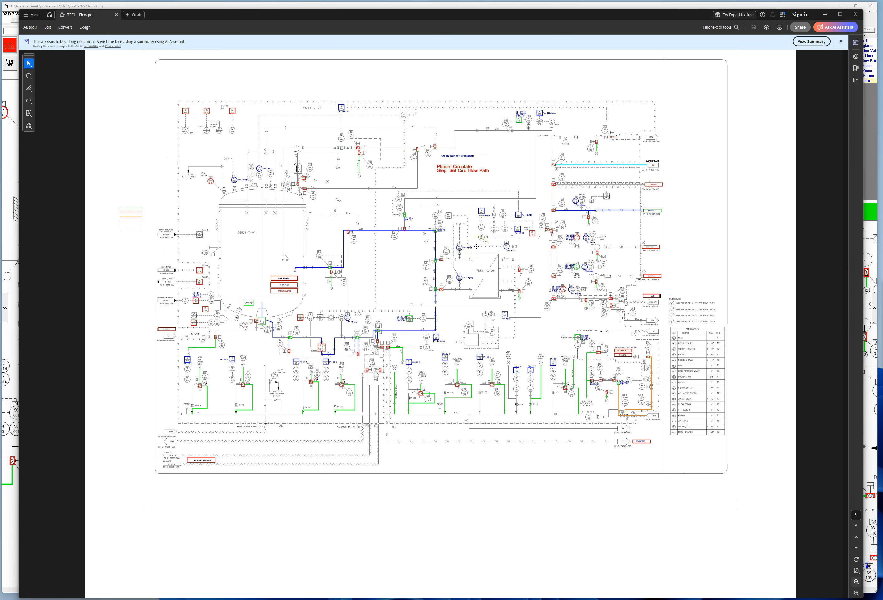
scroll(409, 251, down, 2)
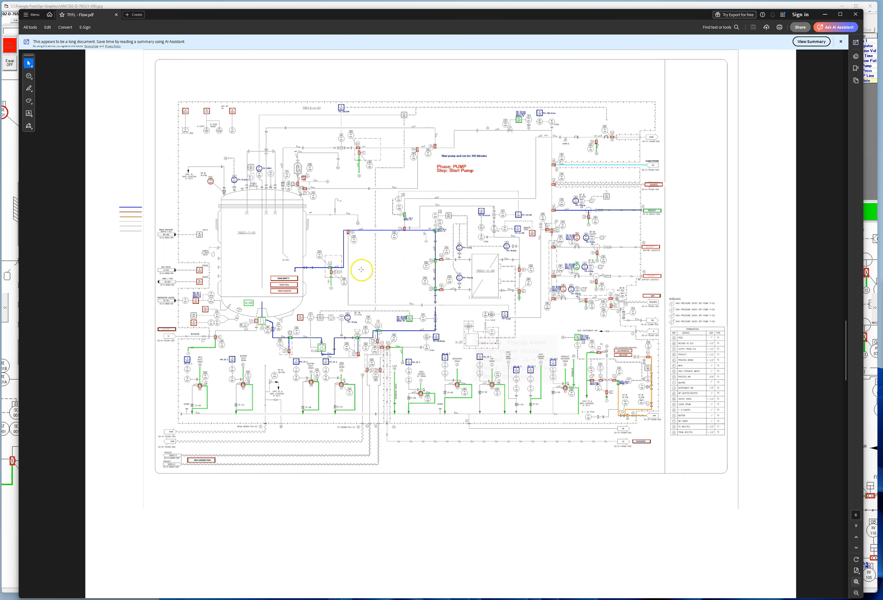
scroll(500, 261, down, 2)
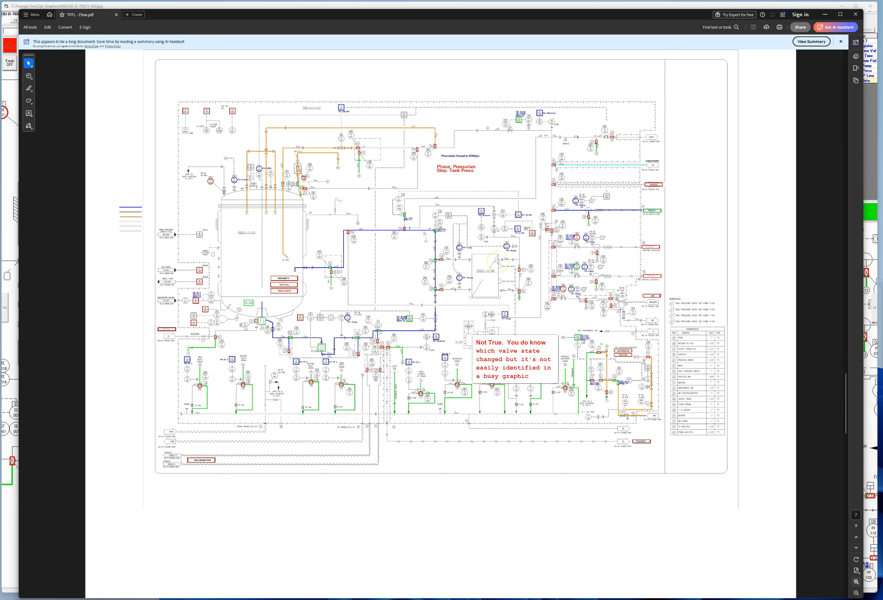
scroll(500, 262, up, 2)
scroll(500, 261, down, 2)
scroll(500, 261, down, 2)
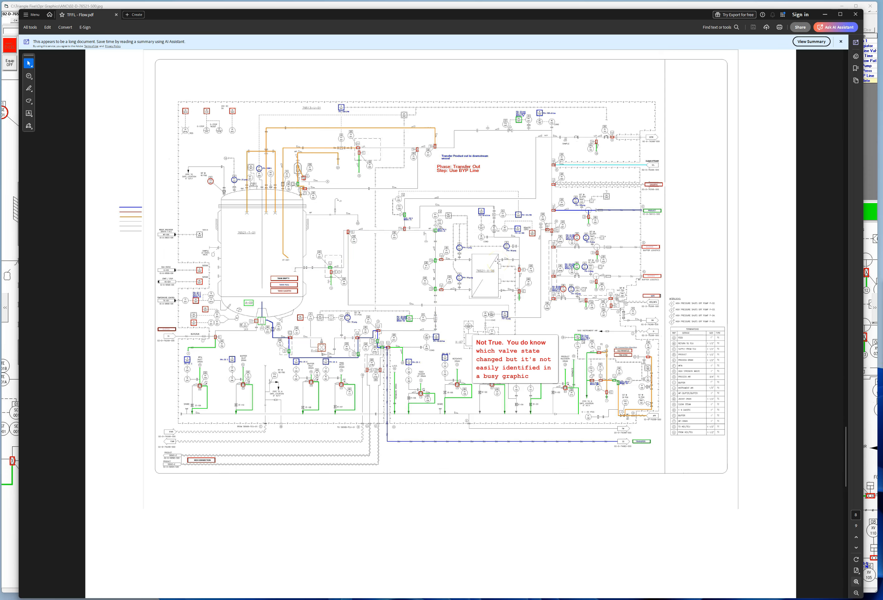
scroll(500, 261, down, 2)
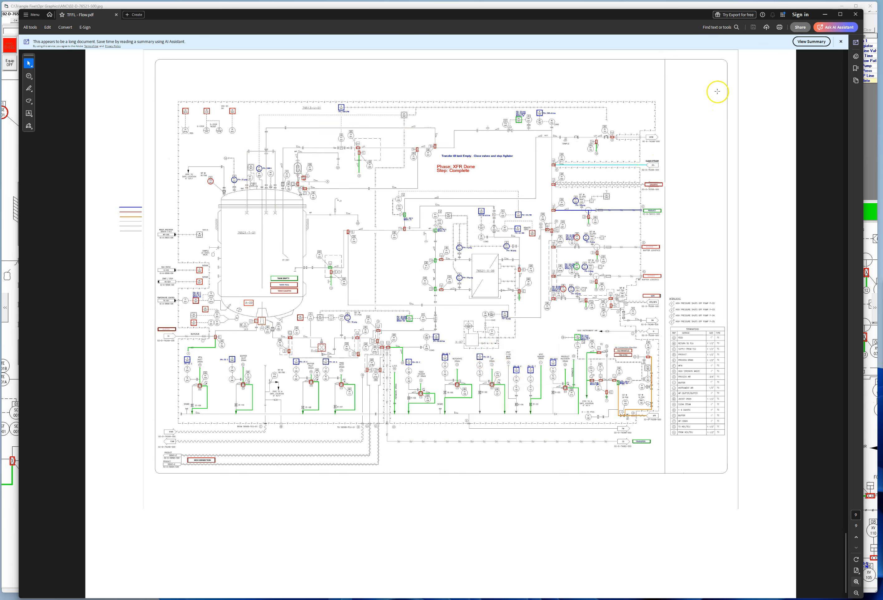
click(855, 16)
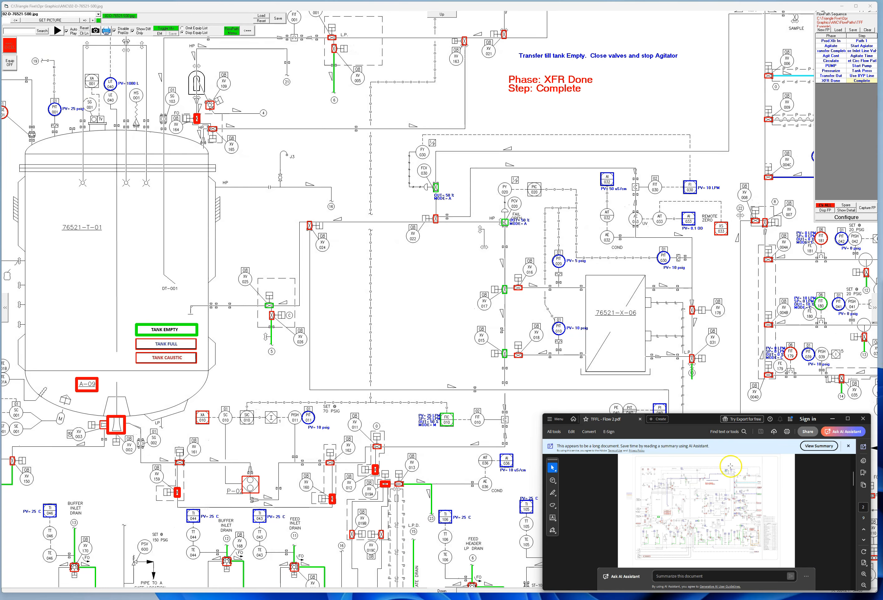
Enlarge the TFFL - Flow 2.pdf window to nearly fill the screen and go to its first page, Prod Xfr In
drag(691, 421, 149, 14)
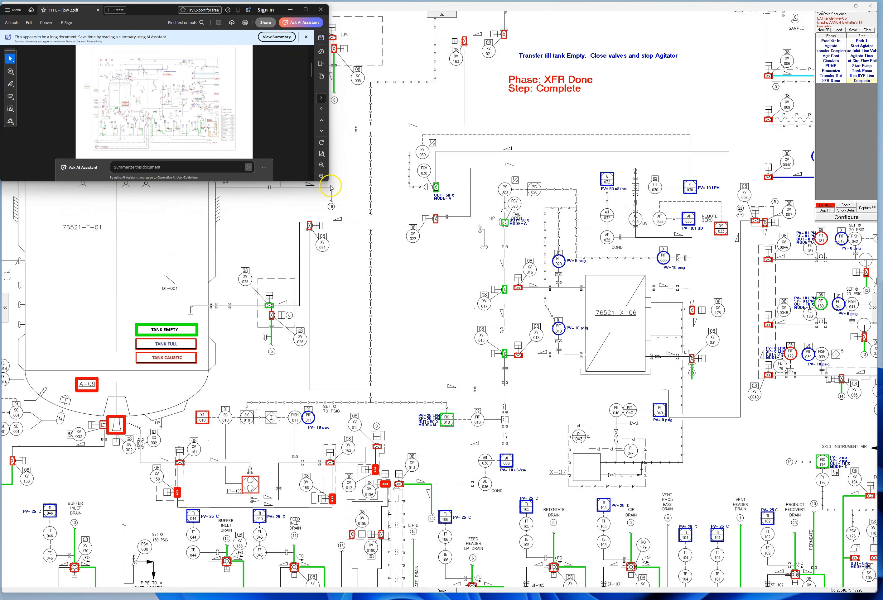
drag(328, 182, 865, 593)
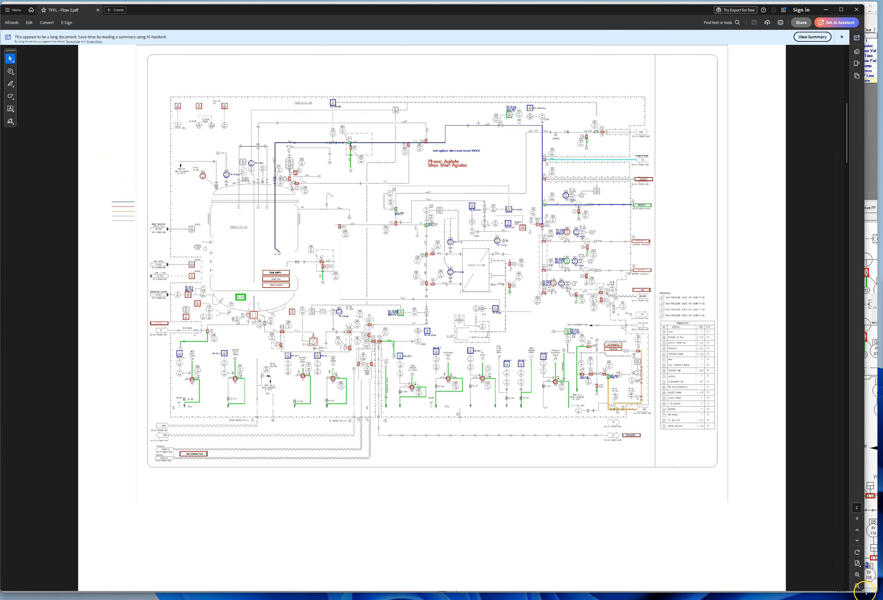
scroll(699, 529, up, 3)
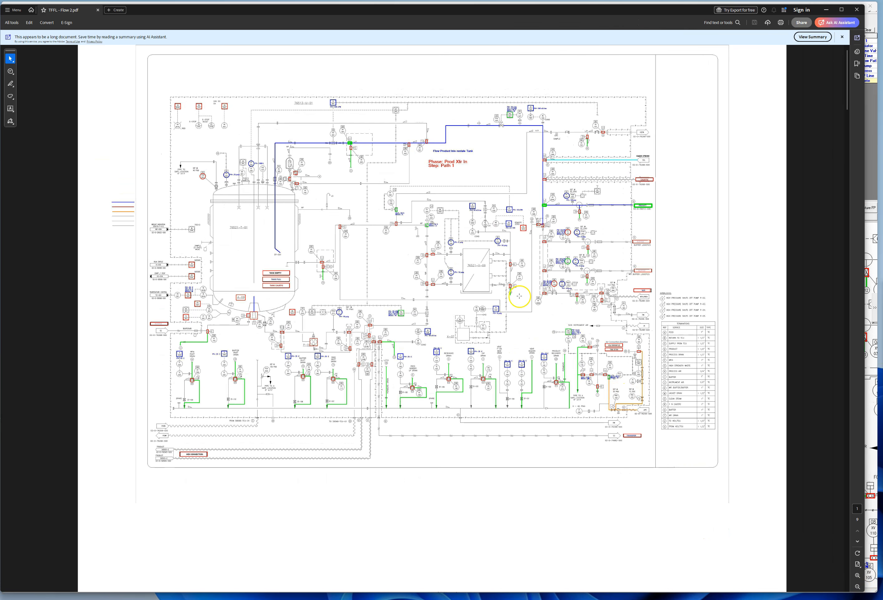
Move the PDF window aside to check the drawing's Show Diff Only option, and return the window to its place
drag(153, 5, 273, 207)
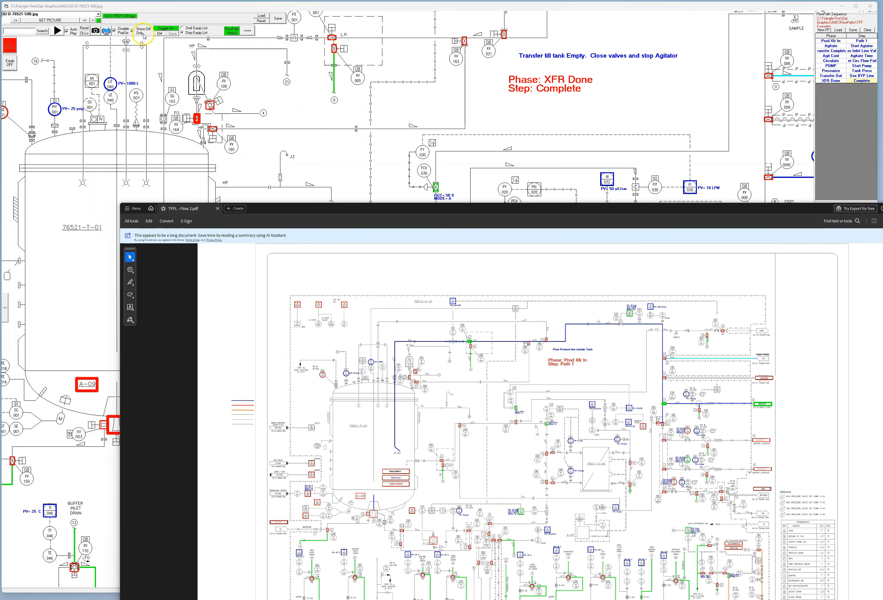
drag(433, 211, 313, 11)
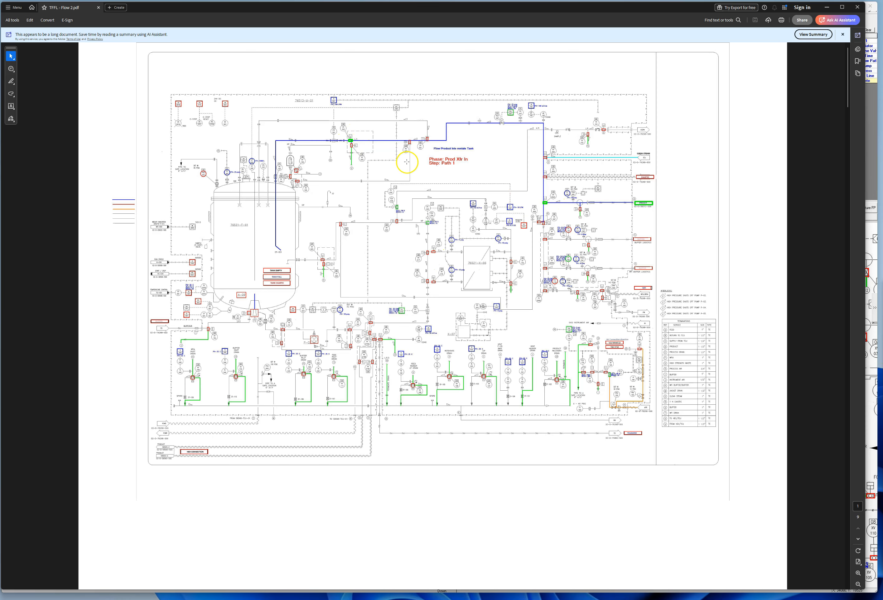
Examine the pages of TFFL - Flow 2.pdf from Prod Xfr In through XFR Done for the changes at each step, and close the document
key(Down)
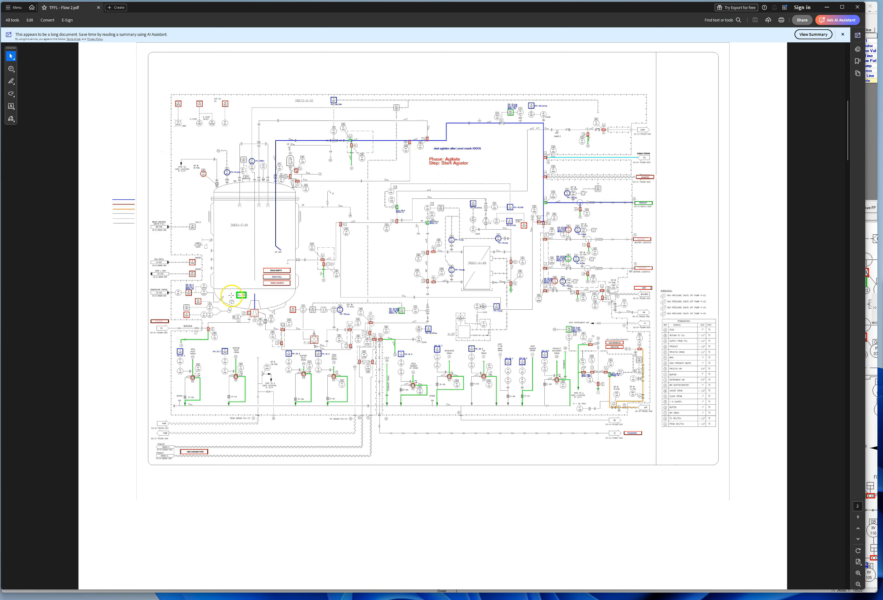
key(Down)
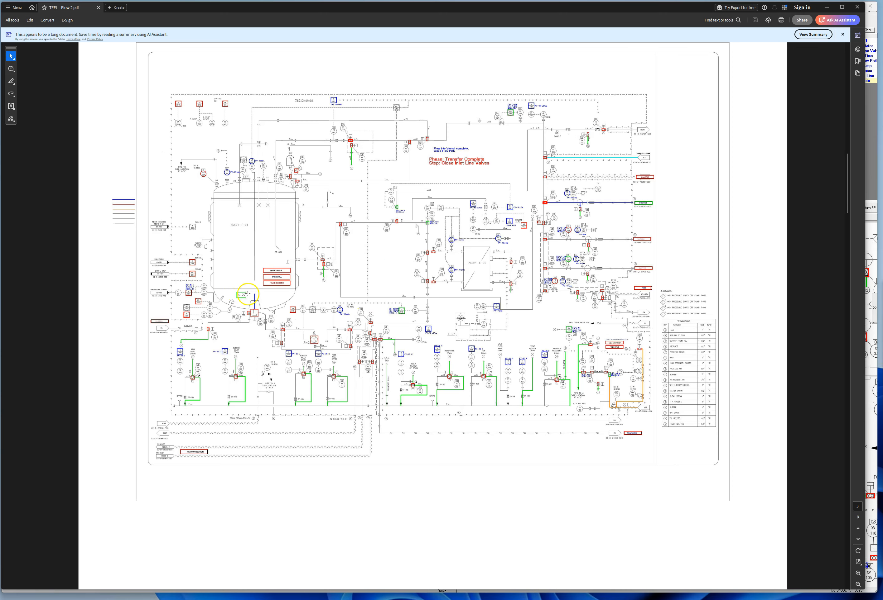
key(Down)
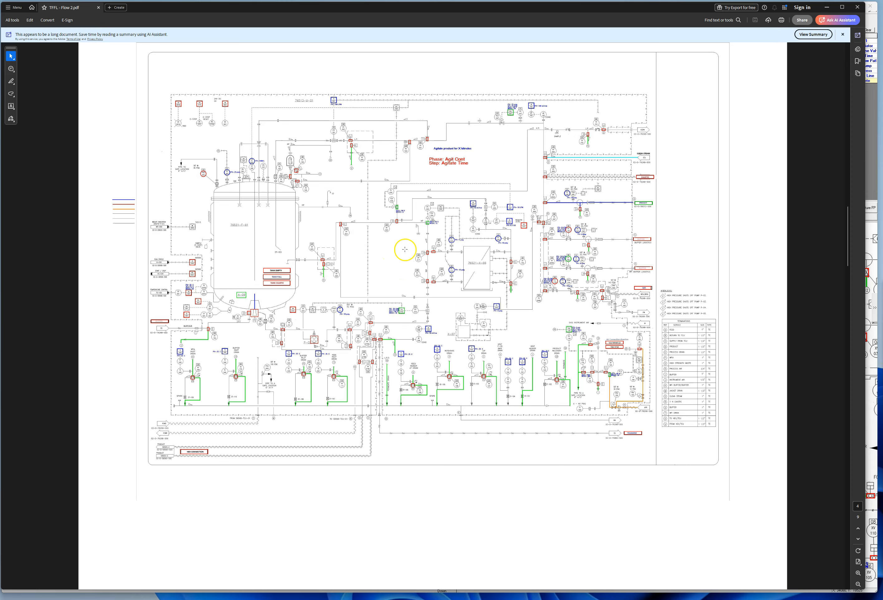
scroll(448, 189, up, 1)
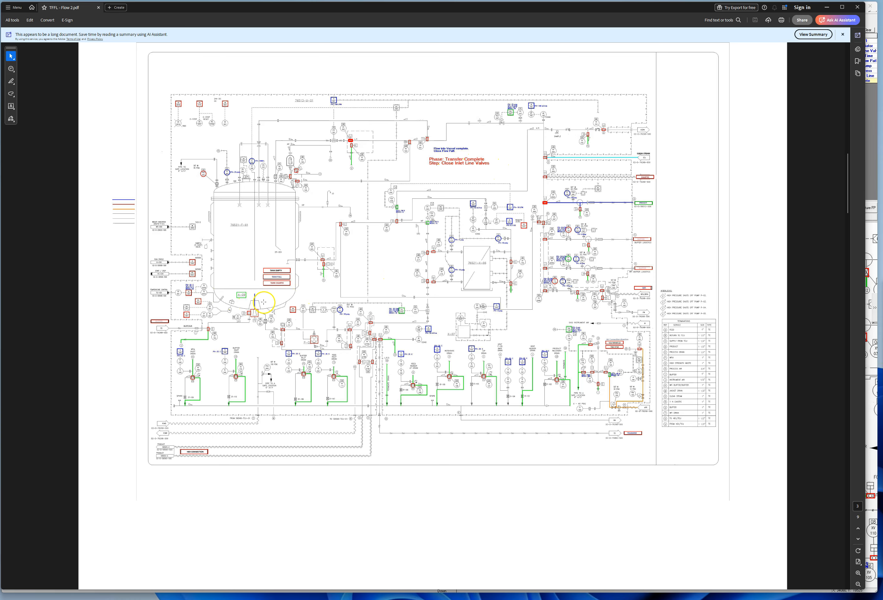
key(Down)
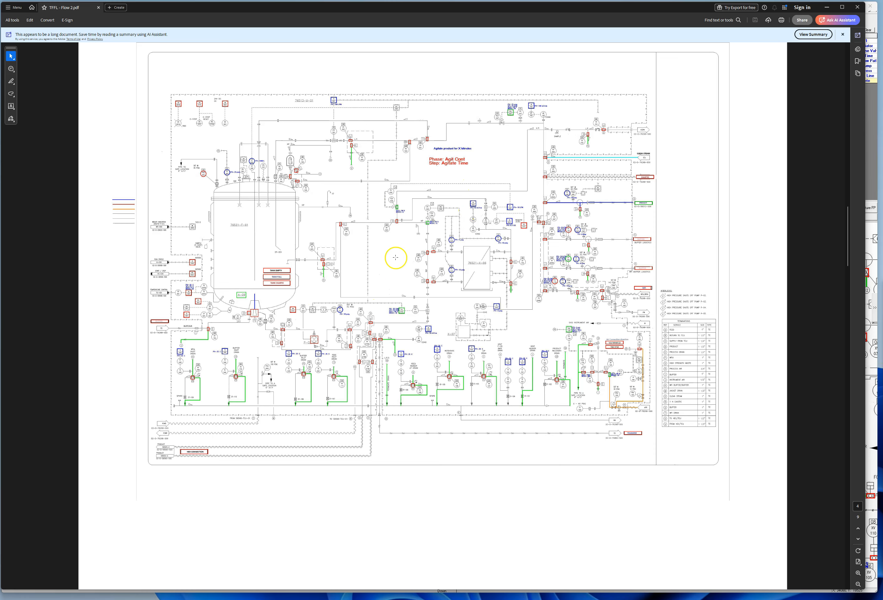
key(Down)
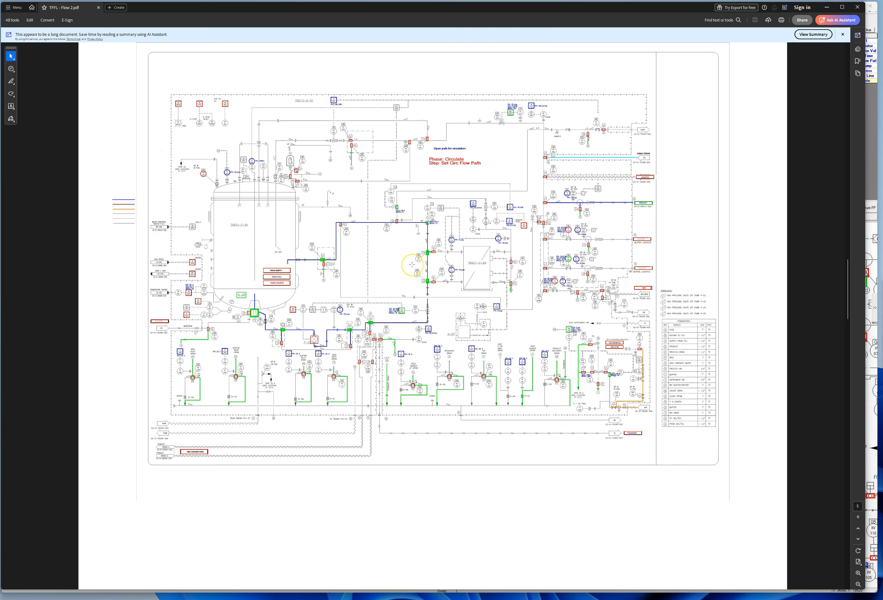
key(Down)
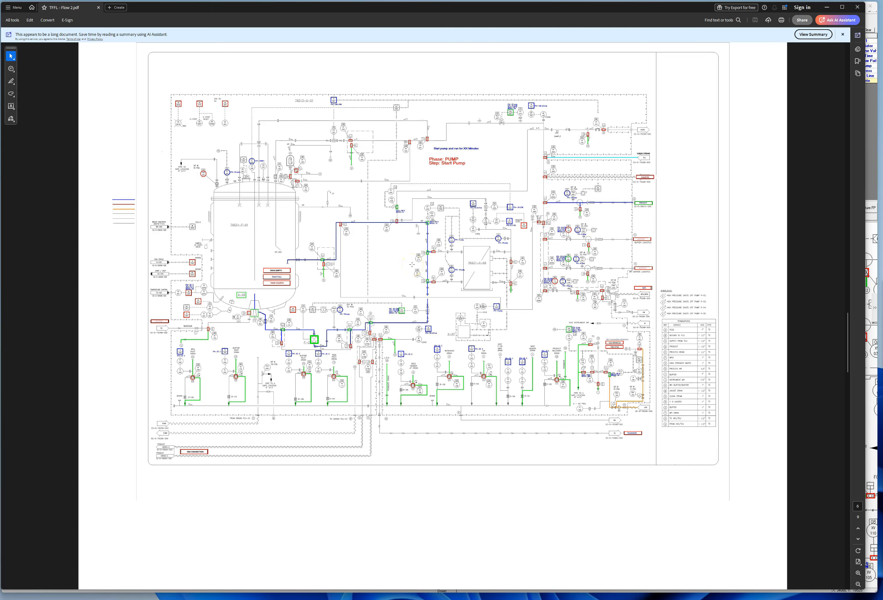
key(Down)
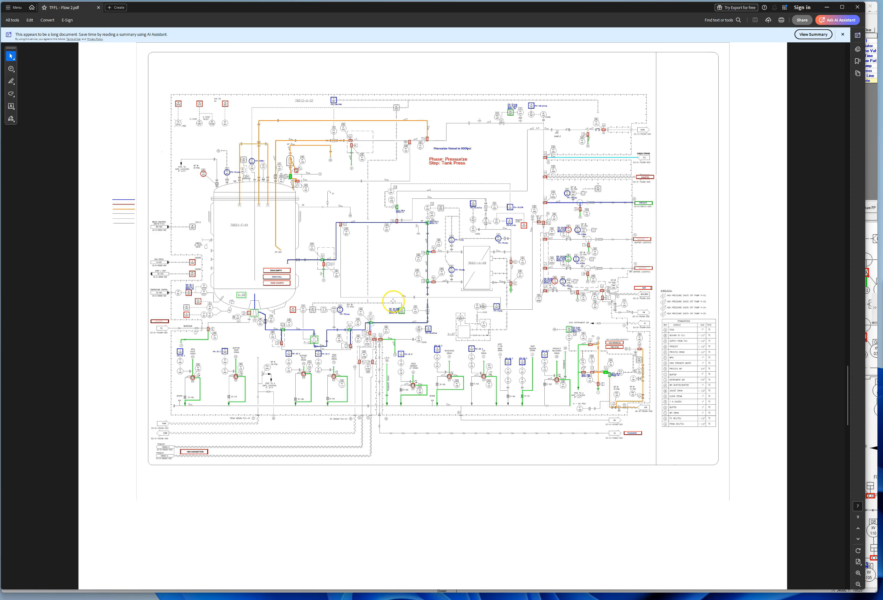
key(Down)
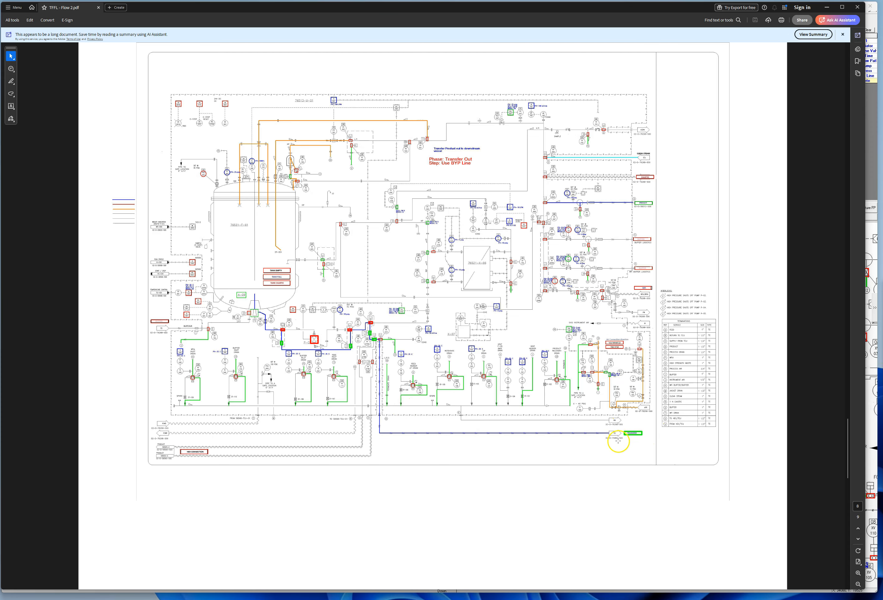
key(Down)
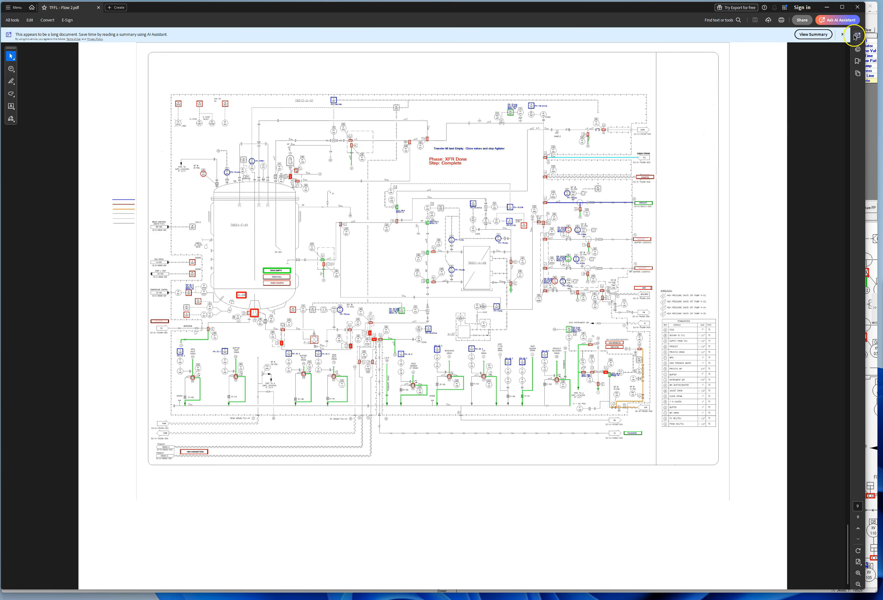
click(859, 8)
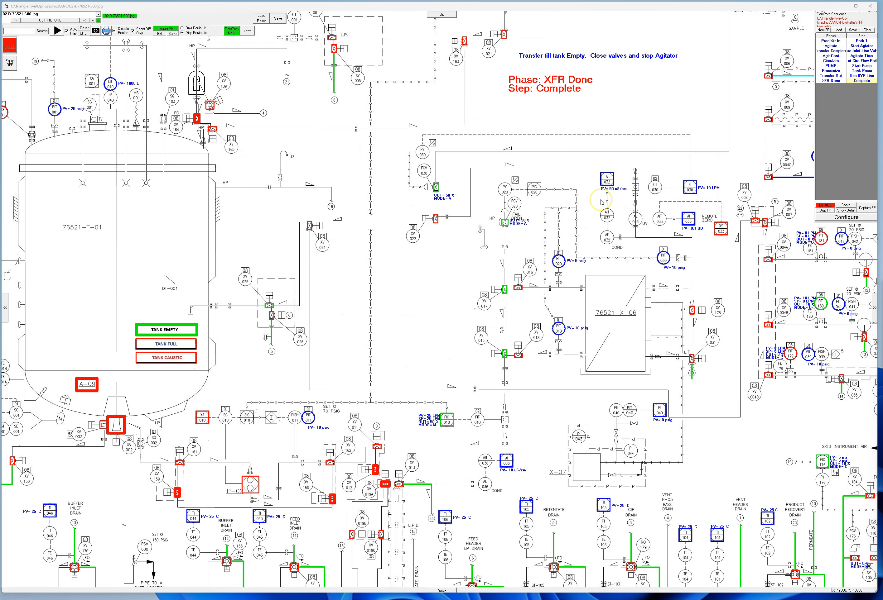